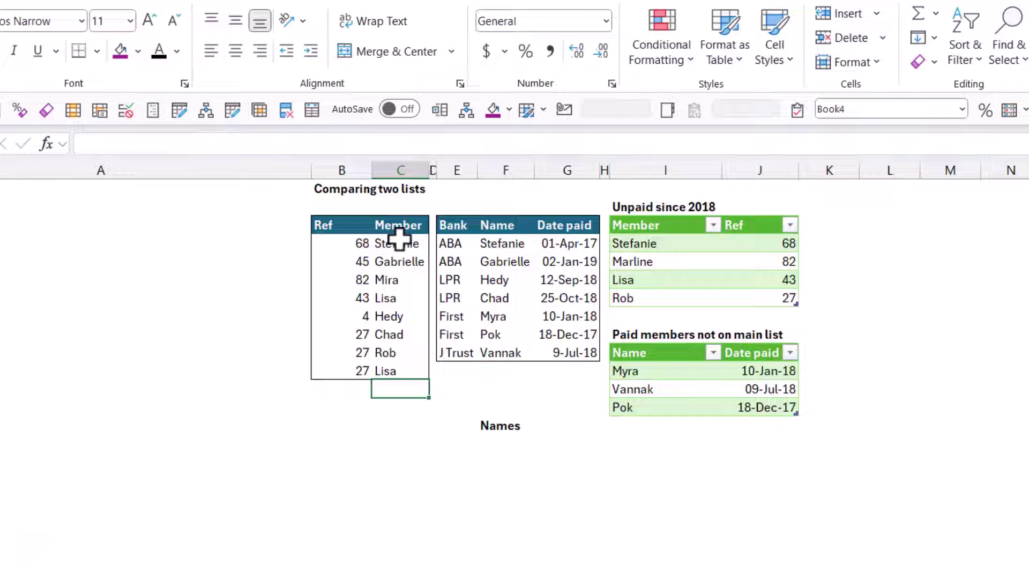
Step: Highlight names unique to C4:C11 or F4:F10 with yellow fill: Mira, Rob, Myra, Pok and Vannak
{"action": "left_click_drag", "start_coordinate": [406, 238], "coordinate": [409, 377]}
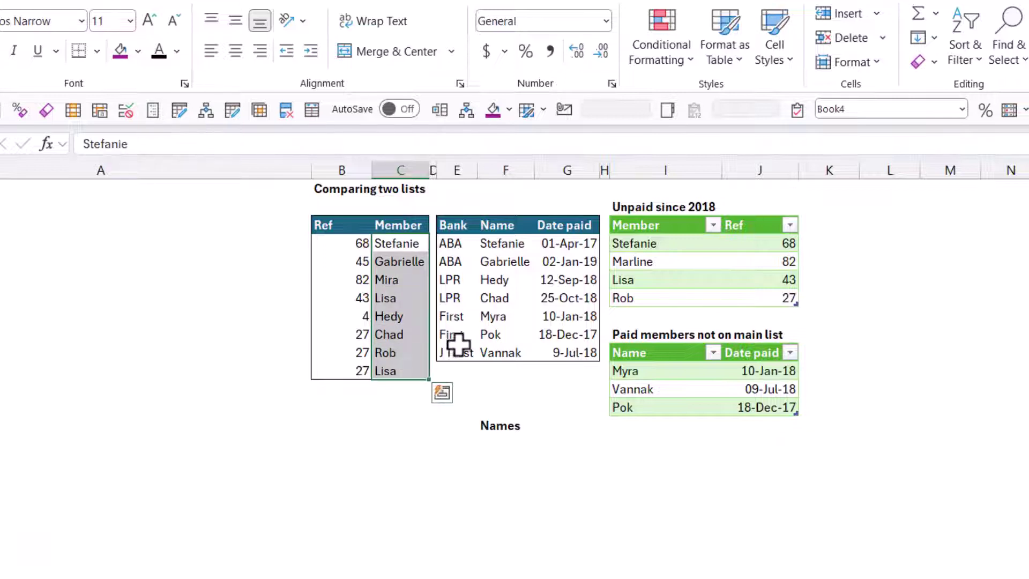
{"action": "left_click_drag", "start_coordinate": [503, 239], "coordinate": [506, 352]}
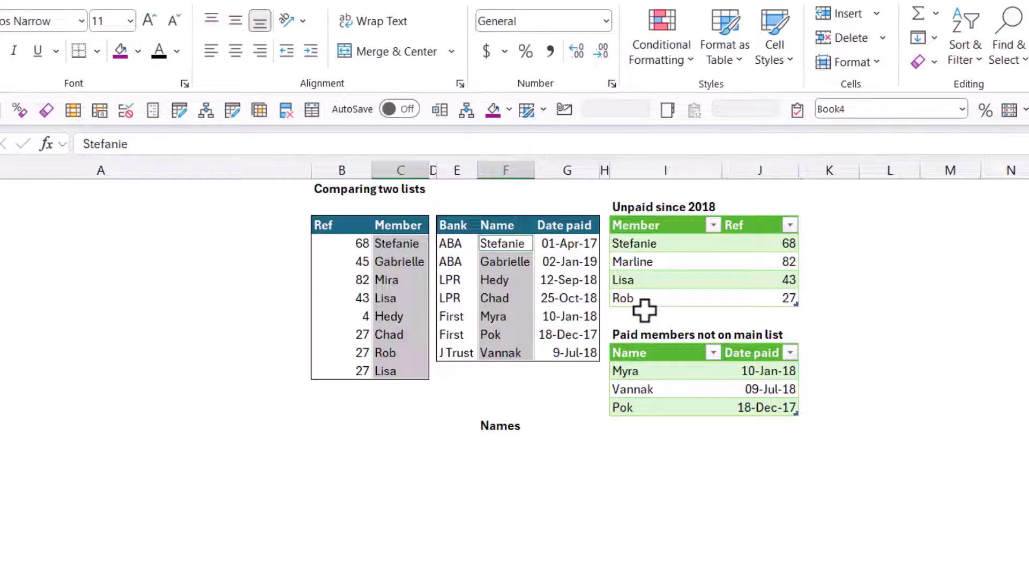
{"action": "left_click", "coordinate": [661, 49]}
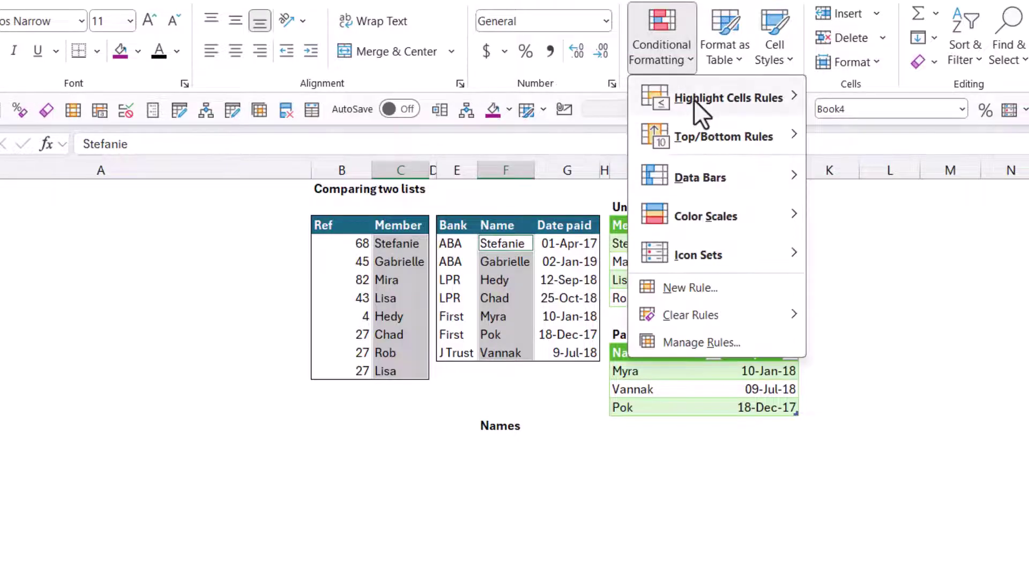
{"action": "mouse_move", "coordinate": [693, 99]}
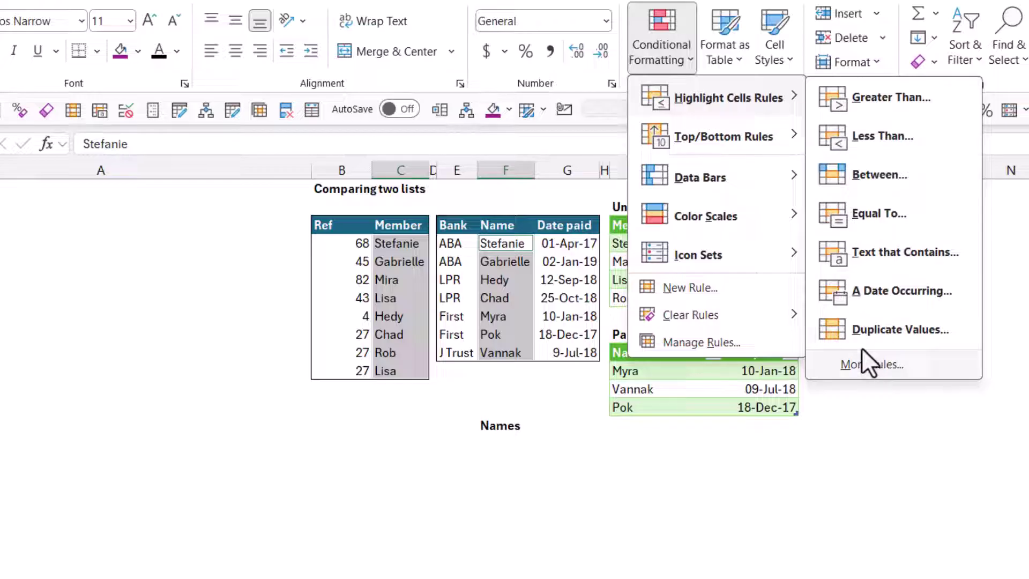
{"action": "left_click", "coordinate": [879, 332]}
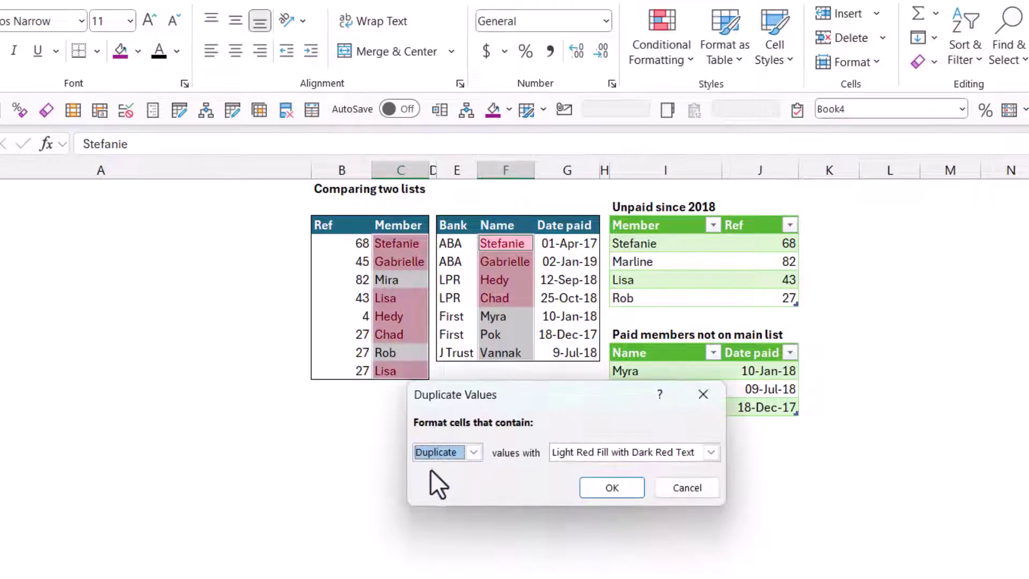
{"action": "left_click", "coordinate": [442, 452]}
{"action": "left_click", "coordinate": [448, 482]}
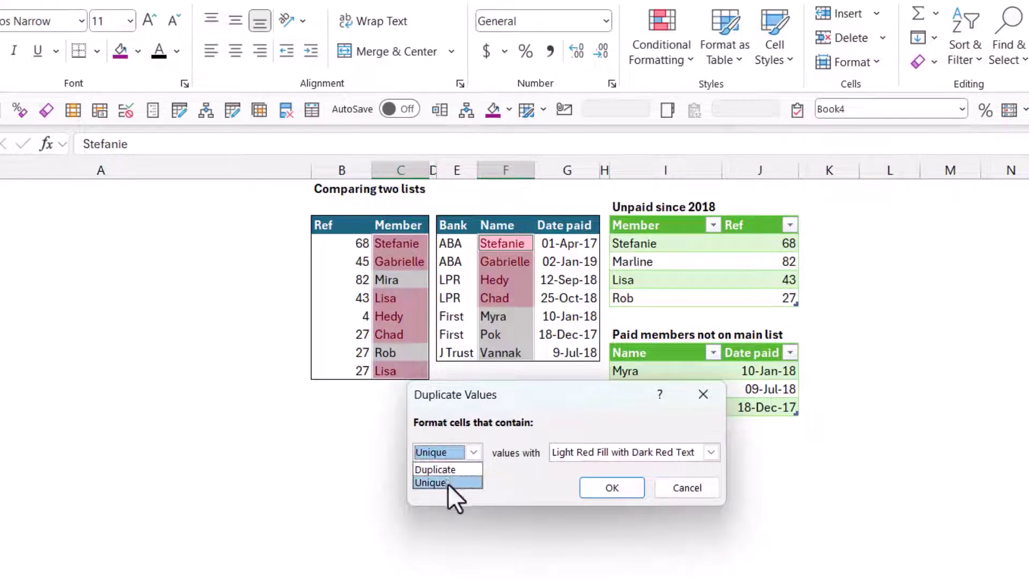
{"action": "left_click", "coordinate": [577, 452]}
{"action": "left_click", "coordinate": [582, 482]}
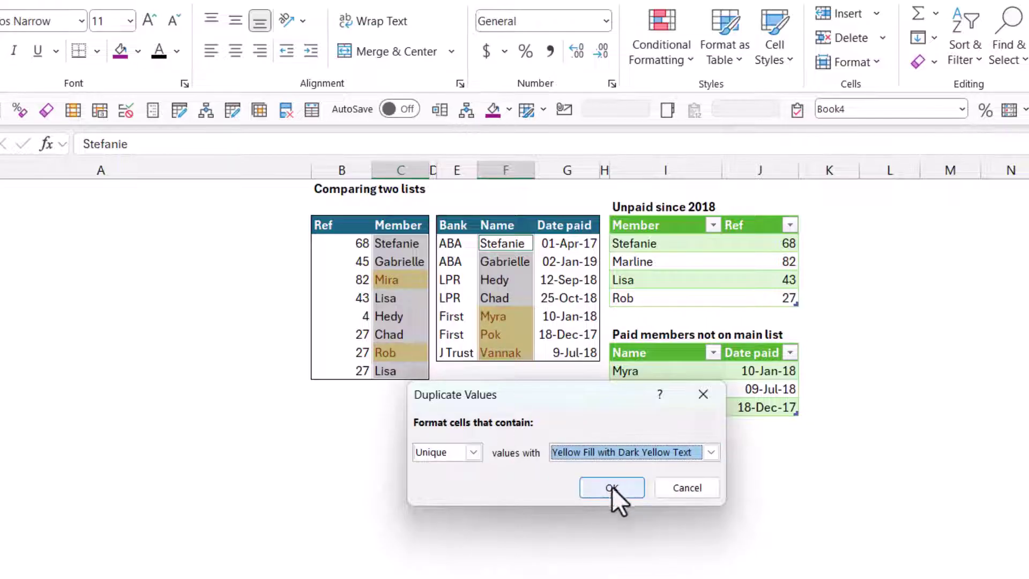
{"action": "left_click", "coordinate": [612, 486]}
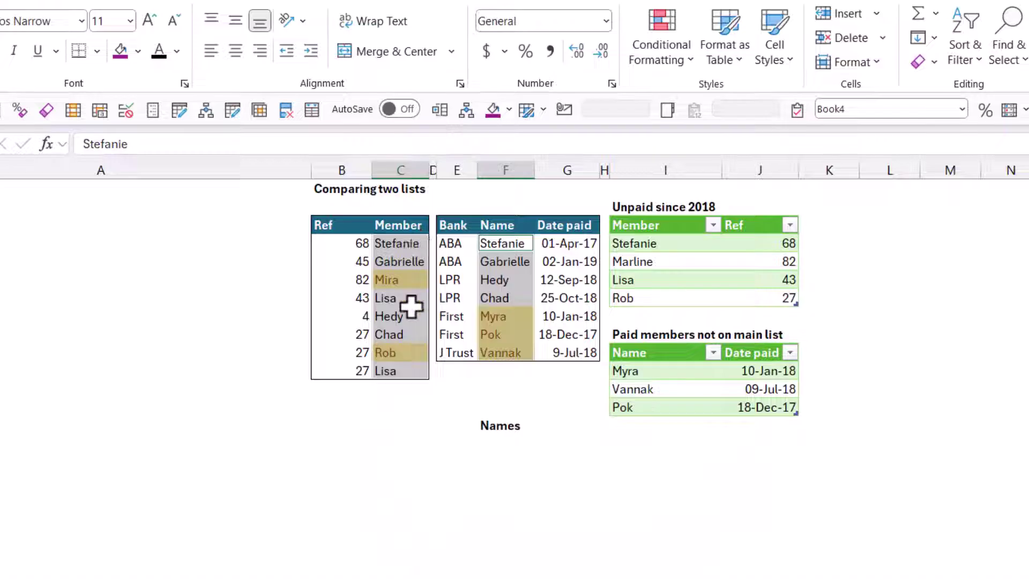
Step: Apply a light red Duplicate Values rule to Member names C4:C11, flagging both Lisa entries
{"action": "left_click", "coordinate": [413, 372]}
{"action": "left_click", "coordinate": [400, 304], "text": "ctrl"}
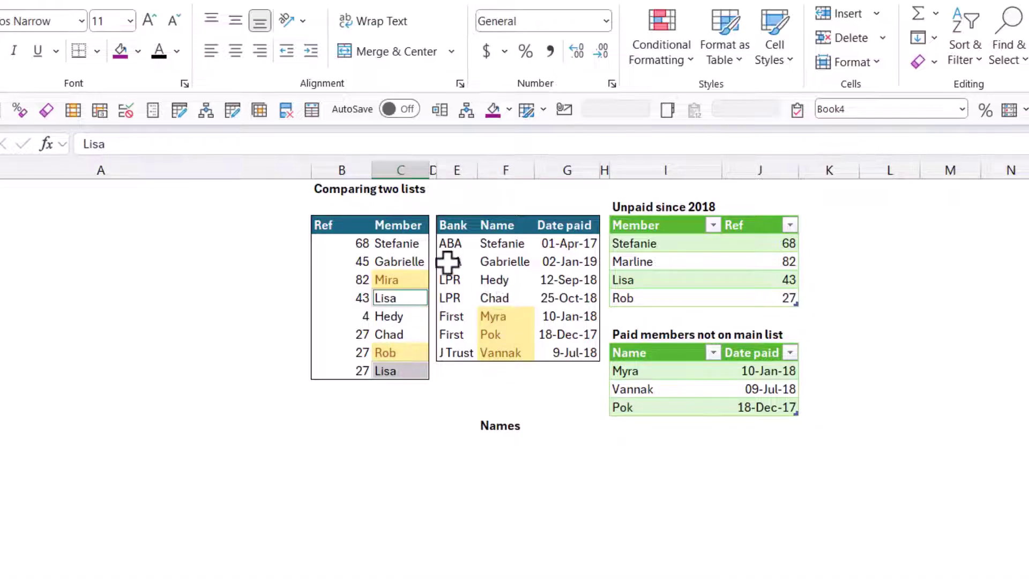
{"action": "left_click_drag", "start_coordinate": [408, 244], "coordinate": [405, 372]}
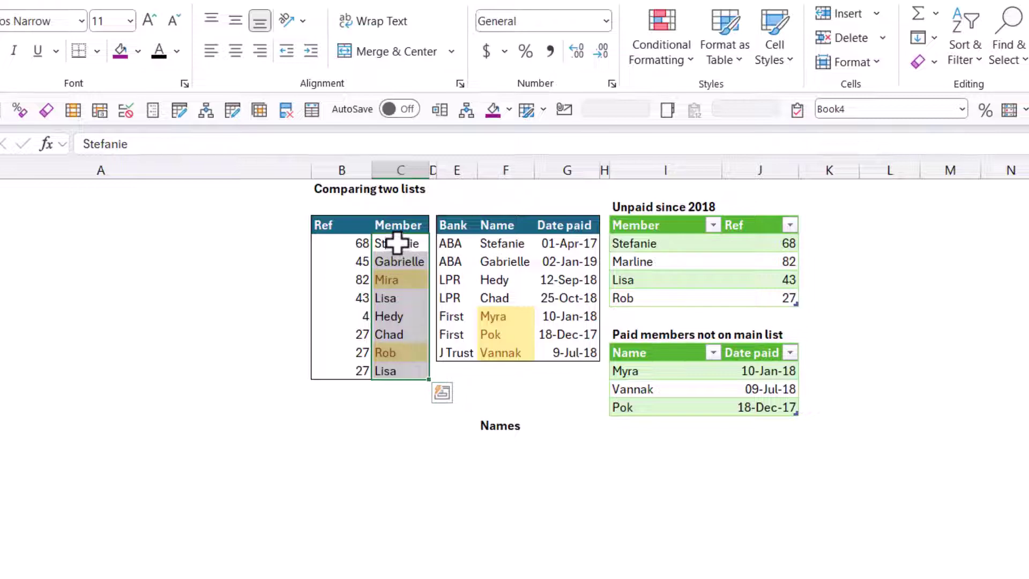
{"action": "left_click", "coordinate": [651, 59]}
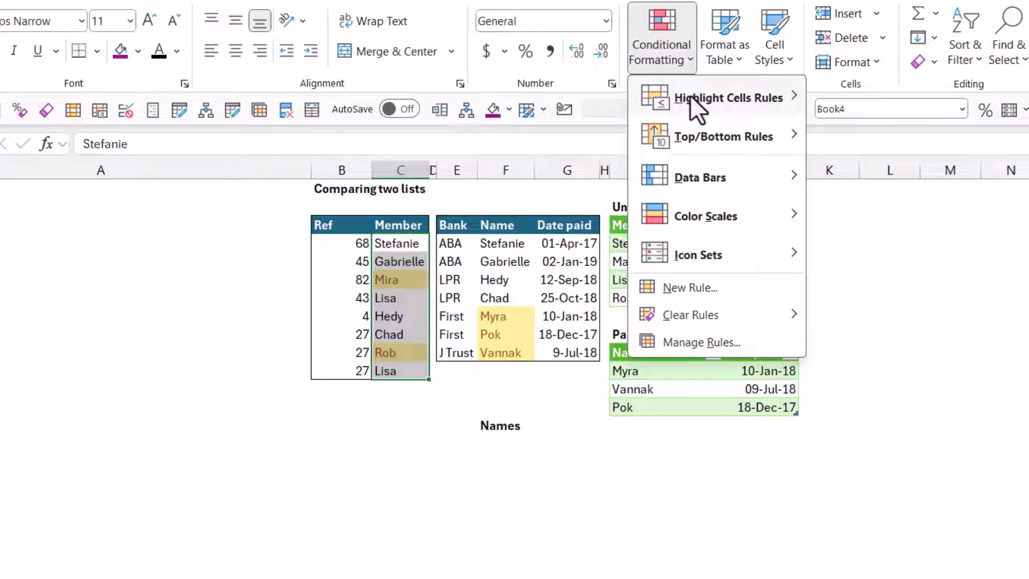
{"action": "mouse_move", "coordinate": [703, 98]}
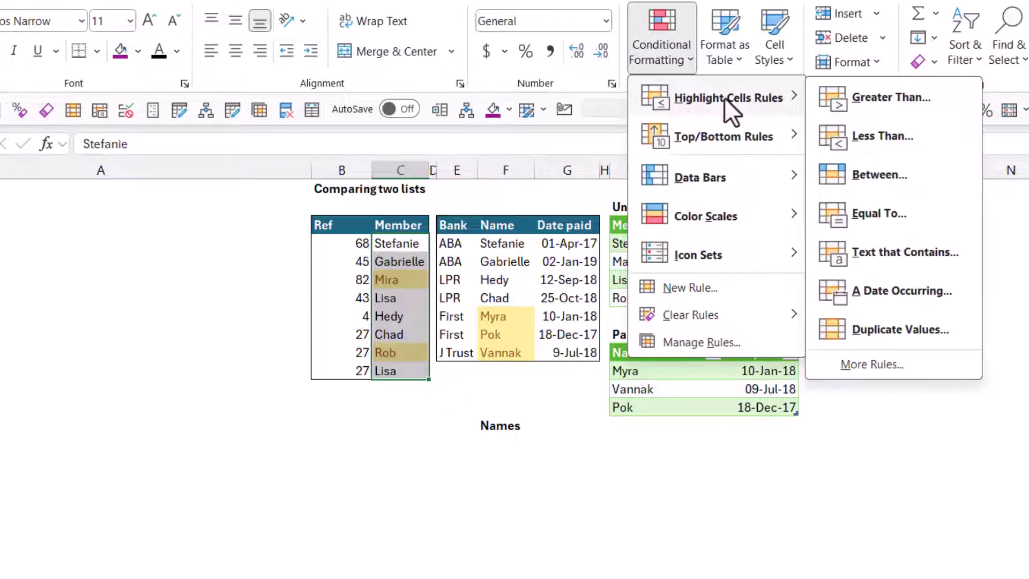
{"action": "left_click", "coordinate": [889, 321]}
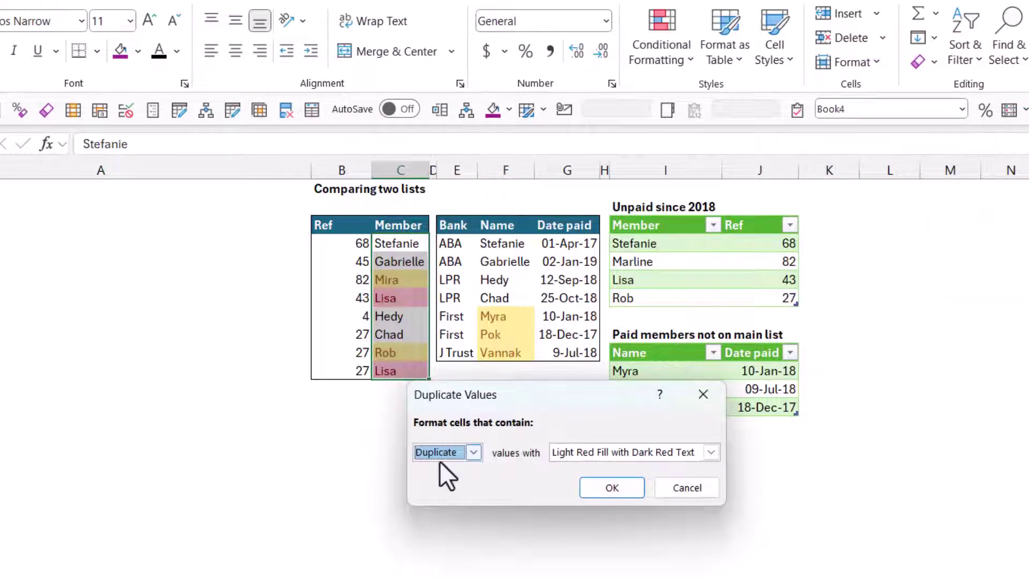
{"action": "left_click", "coordinate": [611, 492]}
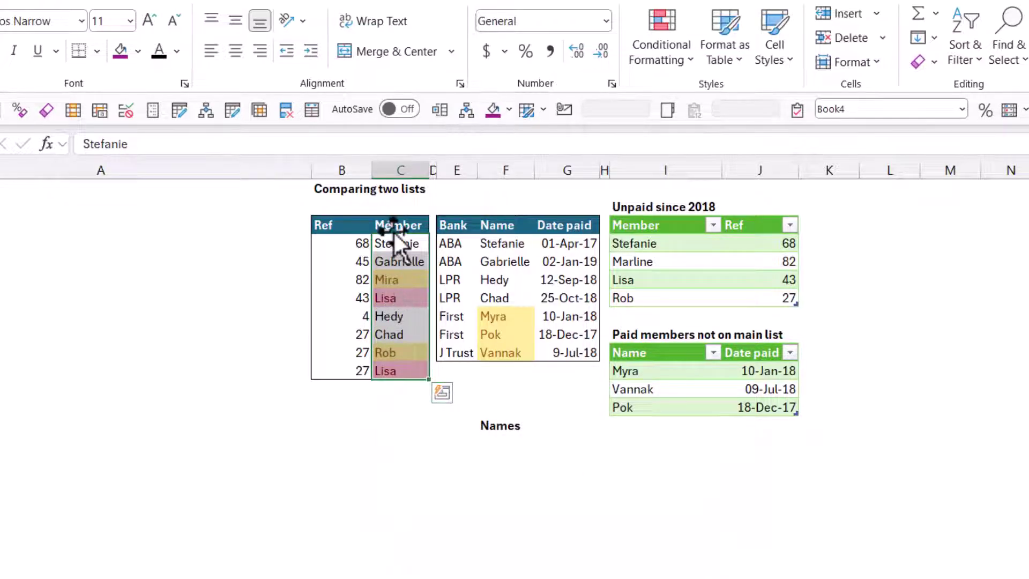
{"action": "left_click", "coordinate": [412, 423]}
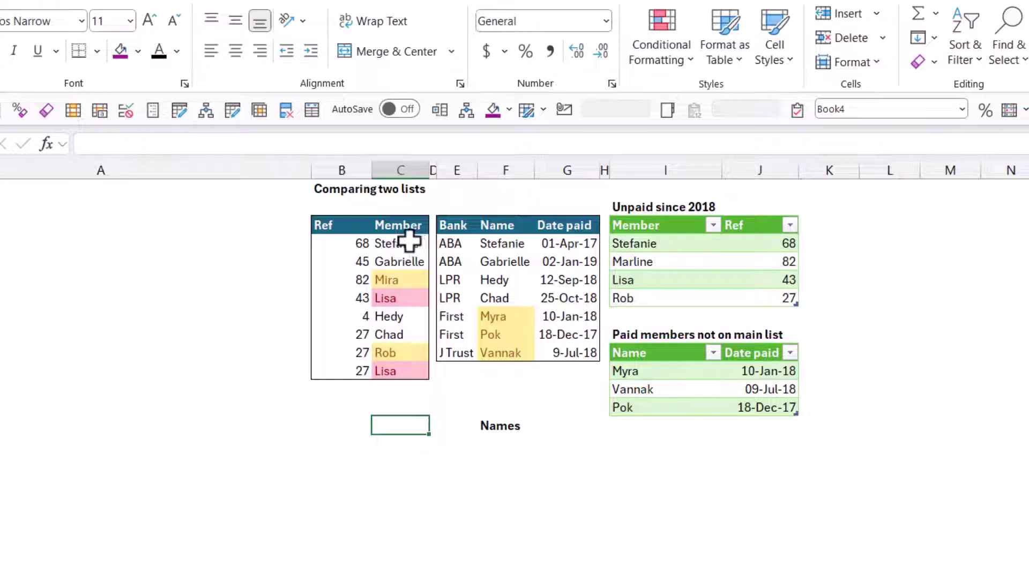
Step: Restrict Member cells C4:C11 to a list sourced from the Name entries $F$4:$F$10
{"action": "left_click_drag", "start_coordinate": [407, 242], "coordinate": [409, 368]}
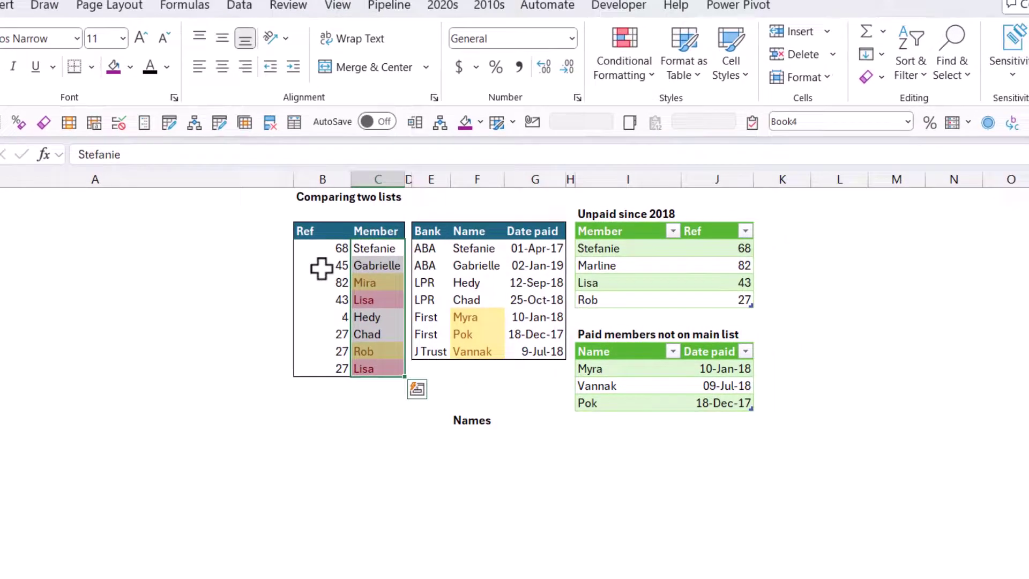
{"action": "left_click", "coordinate": [232, 17]}
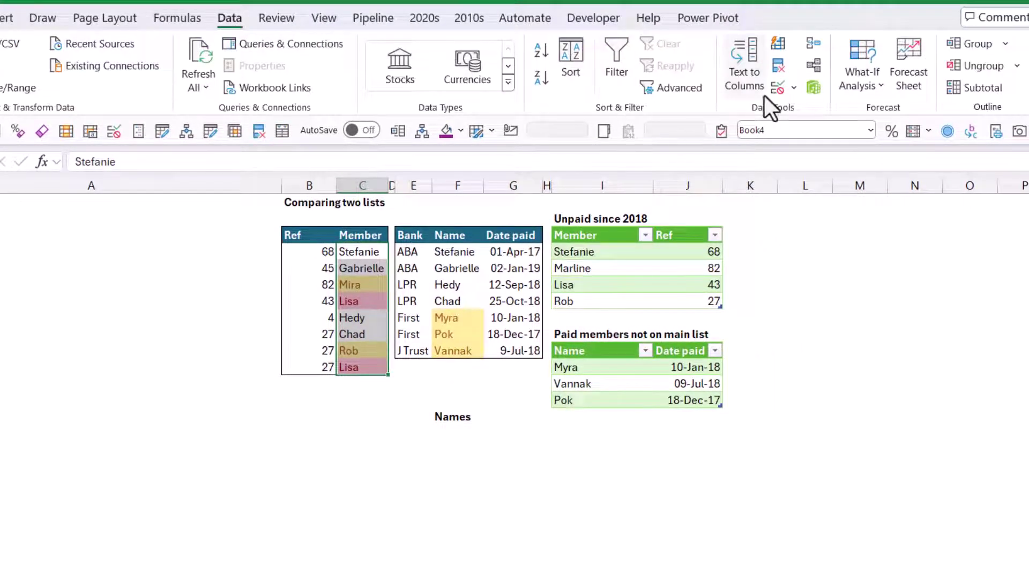
{"action": "left_click", "coordinate": [778, 89]}
{"action": "left_click_drag", "start_coordinate": [547, 295], "coordinate": [513, 389]}
{"action": "left_click", "coordinate": [398, 477]}
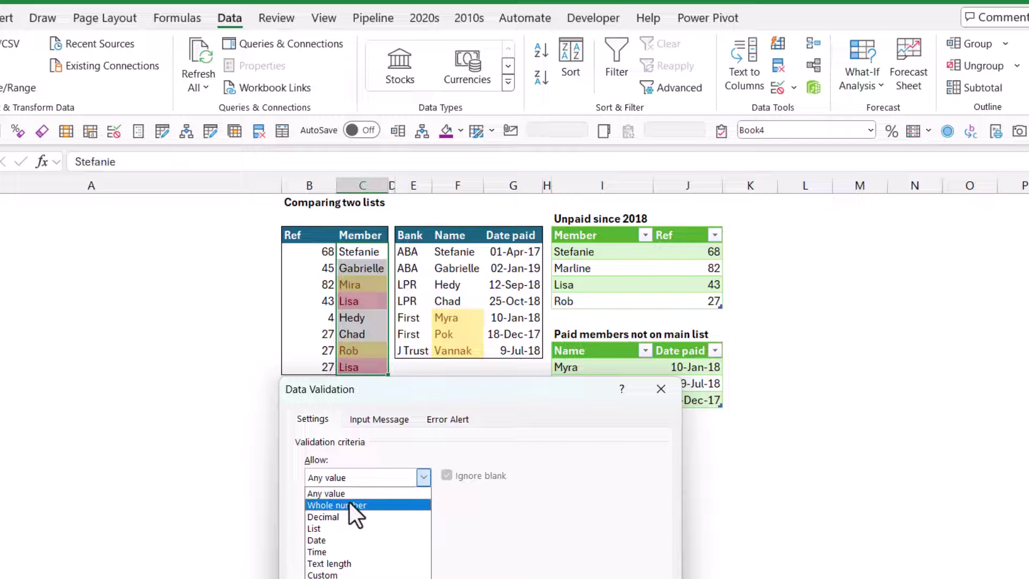
{"action": "left_click", "coordinate": [344, 528]}
{"action": "left_click", "coordinate": [554, 549]}
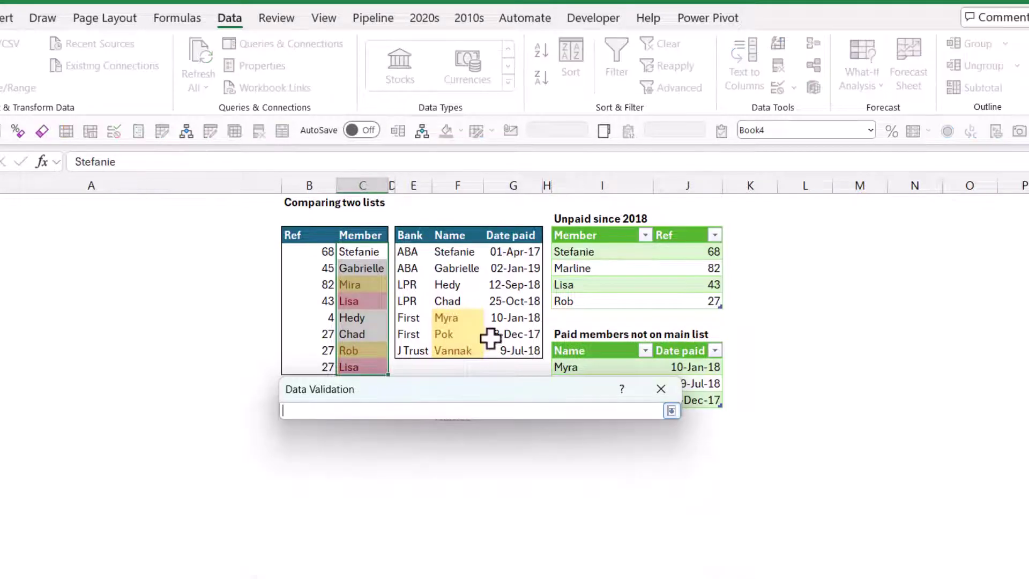
{"action": "left_click_drag", "start_coordinate": [471, 251], "coordinate": [464, 349]}
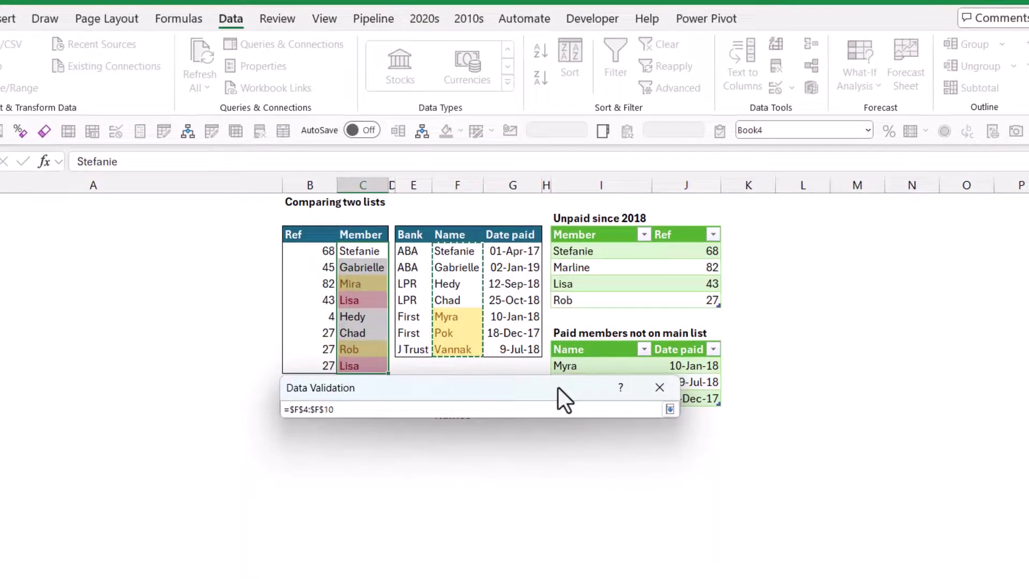
{"action": "left_click", "coordinate": [657, 394]}
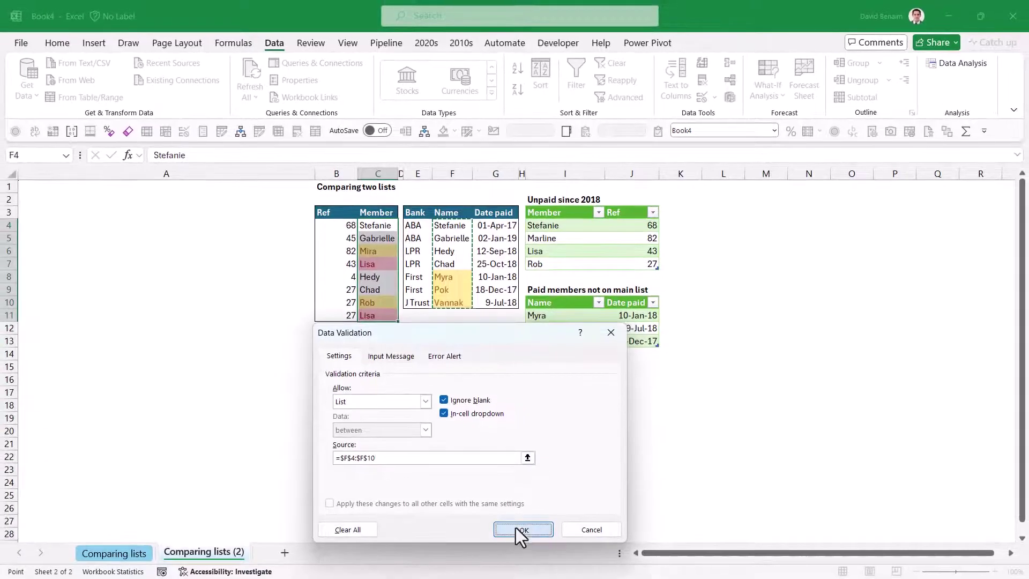
{"action": "left_click", "coordinate": [517, 528]}
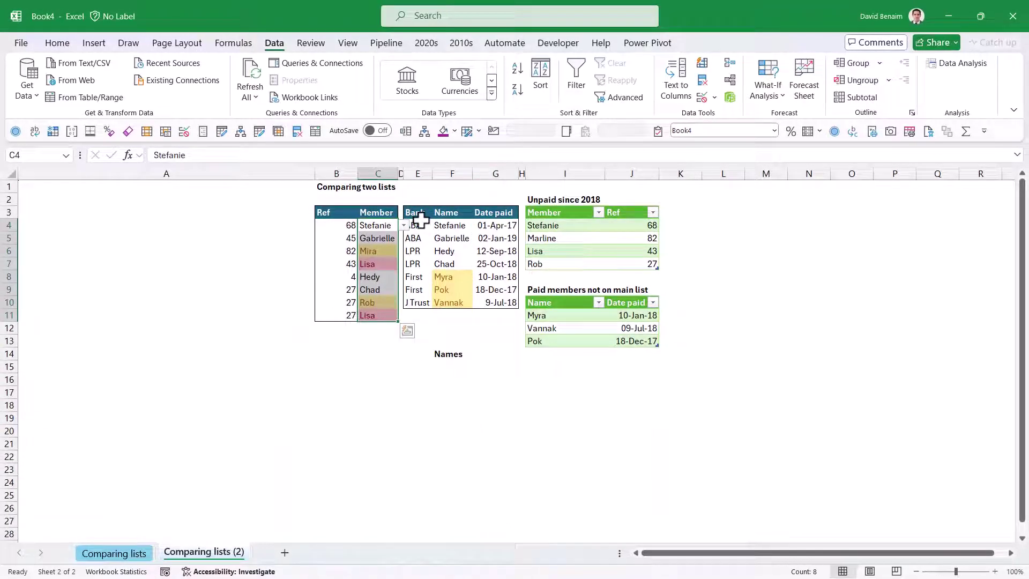
Step: Circle the invalid Member entries missing from the Name list: Mira, Rob and both Lisas
{"action": "left_click", "coordinate": [405, 226]}
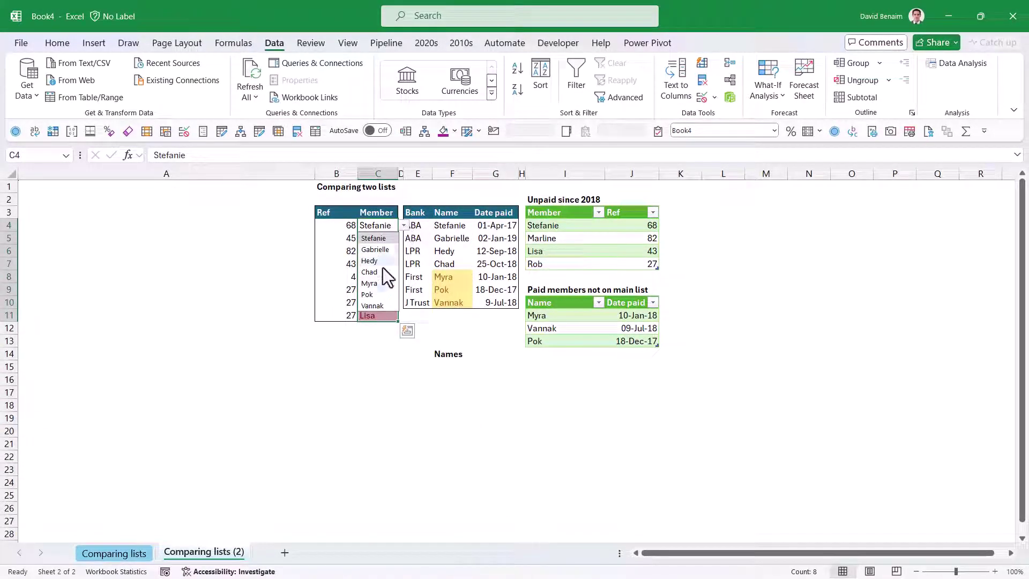
{"action": "left_click", "coordinate": [385, 220]}
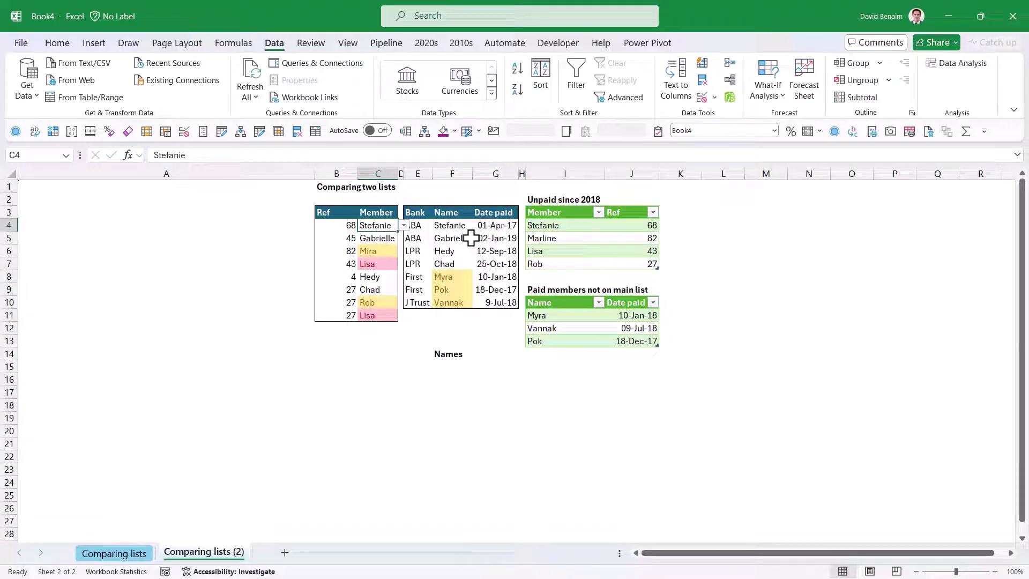
{"action": "left_click", "coordinate": [714, 98]}
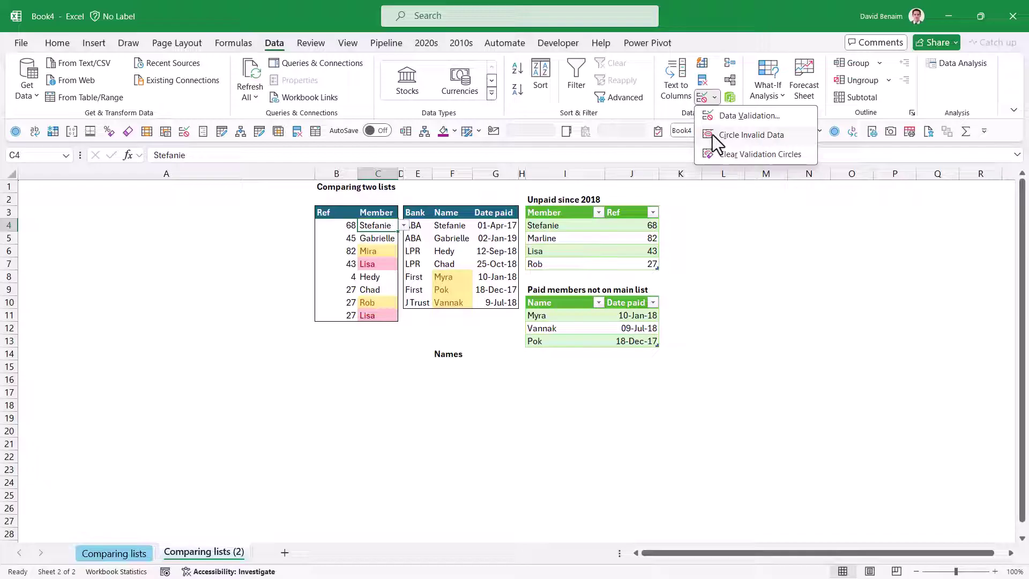
{"action": "left_click", "coordinate": [760, 137]}
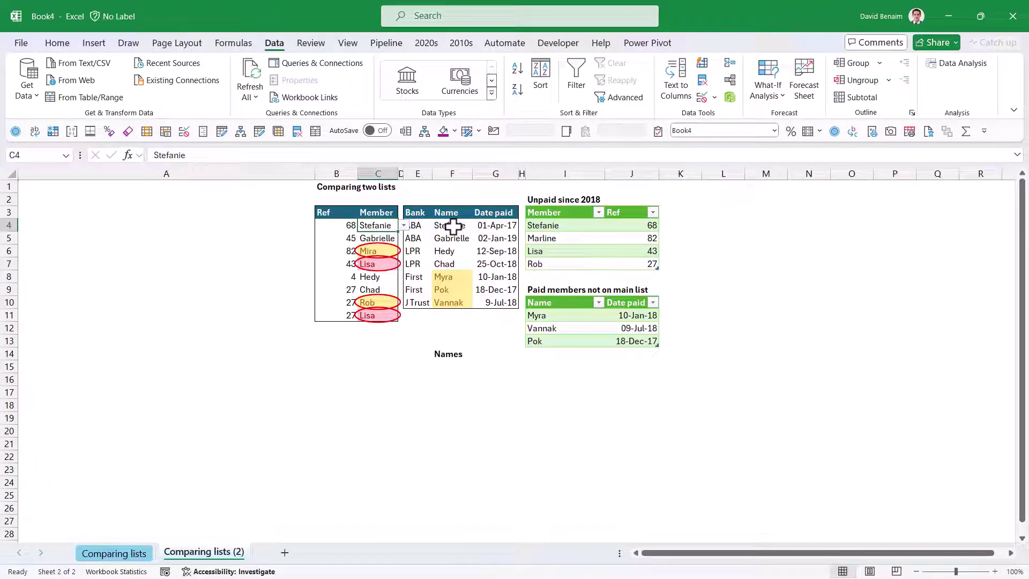
{"action": "left_click_drag", "start_coordinate": [452, 226], "coordinate": [457, 298]}
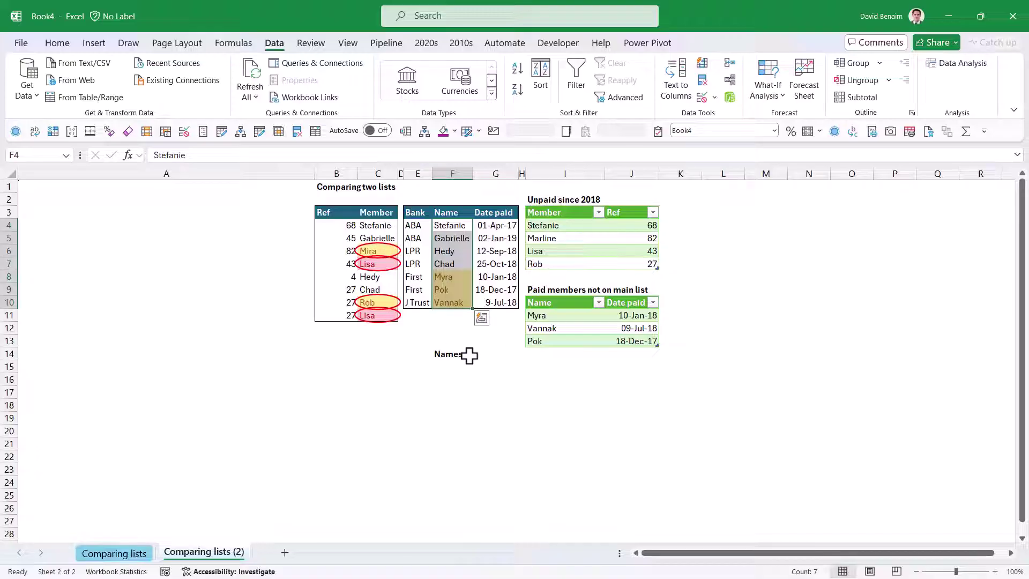
Step: Insert a new column D and remove the list validation from D4:D15
{"action": "left_click", "coordinate": [455, 367]}
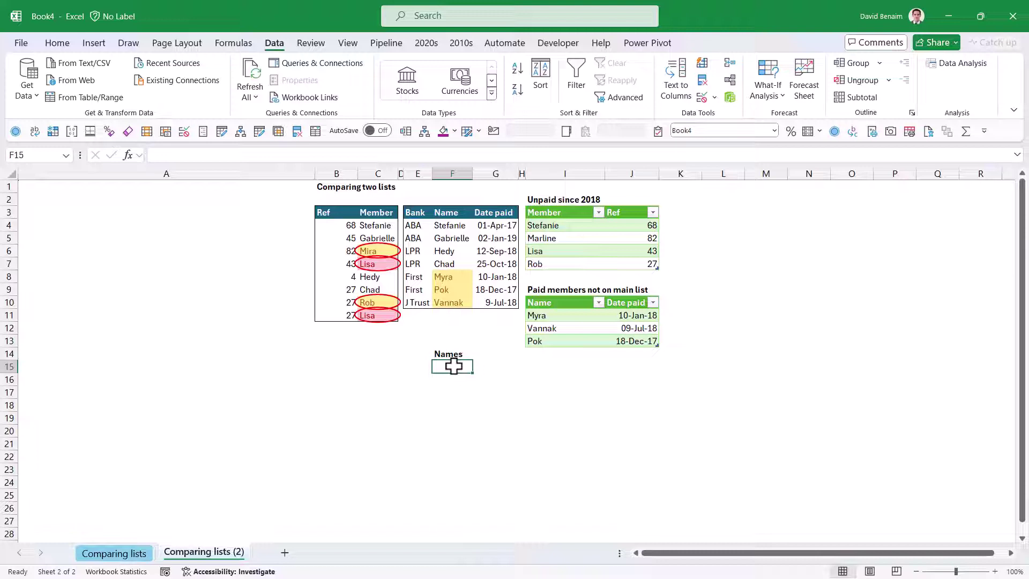
{"action": "right_click", "coordinate": [400, 174]}
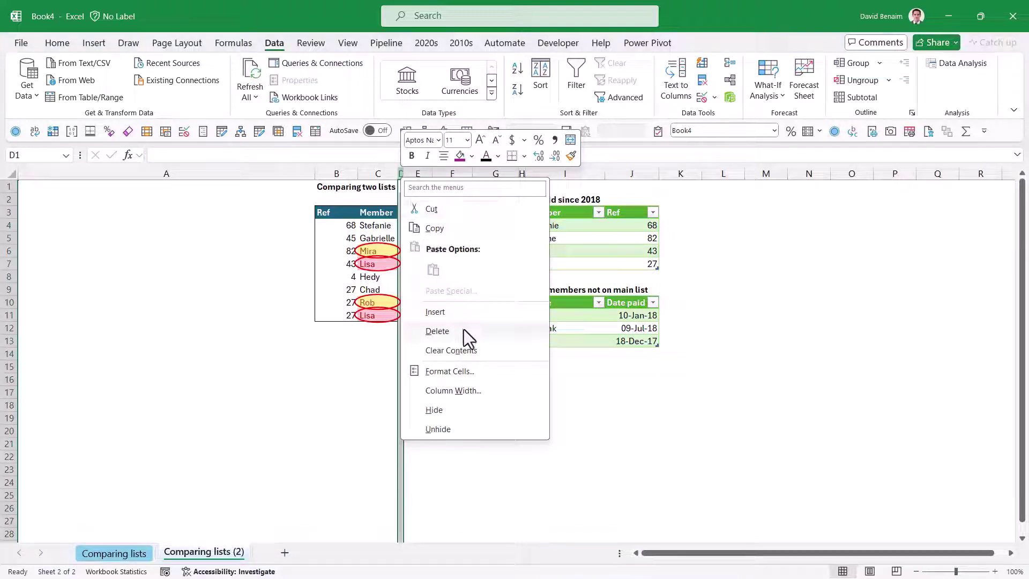
{"action": "left_click", "coordinate": [465, 315]}
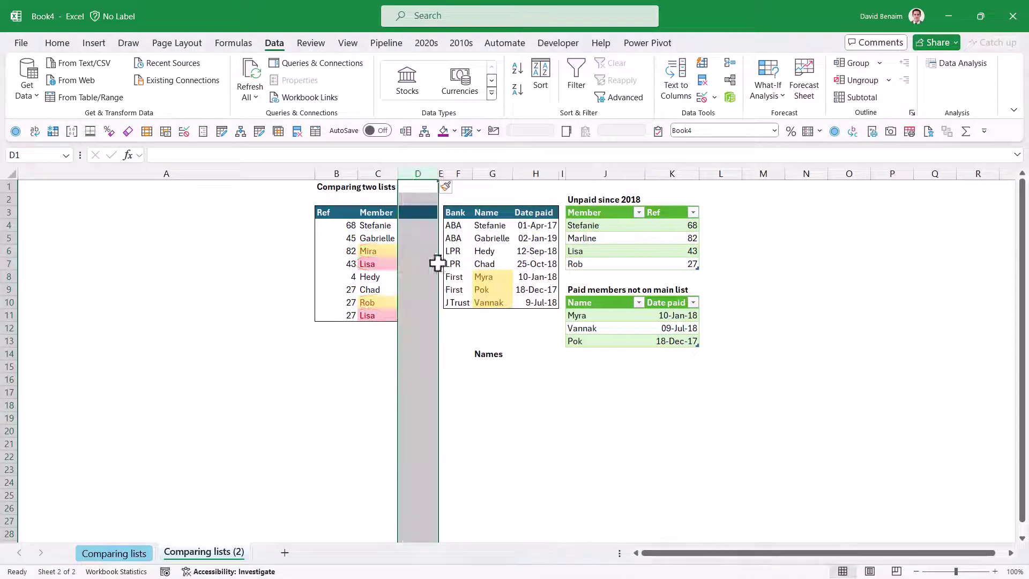
{"action": "left_click", "coordinate": [415, 226]}
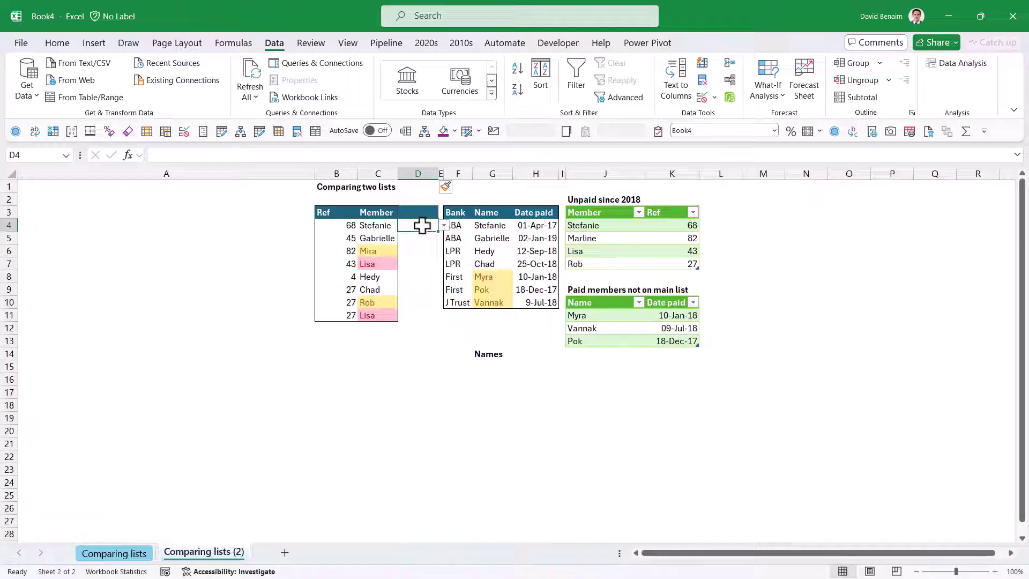
{"action": "left_click_drag", "start_coordinate": [422, 225], "coordinate": [421, 367]}
{"action": "left_click", "coordinate": [701, 101]}
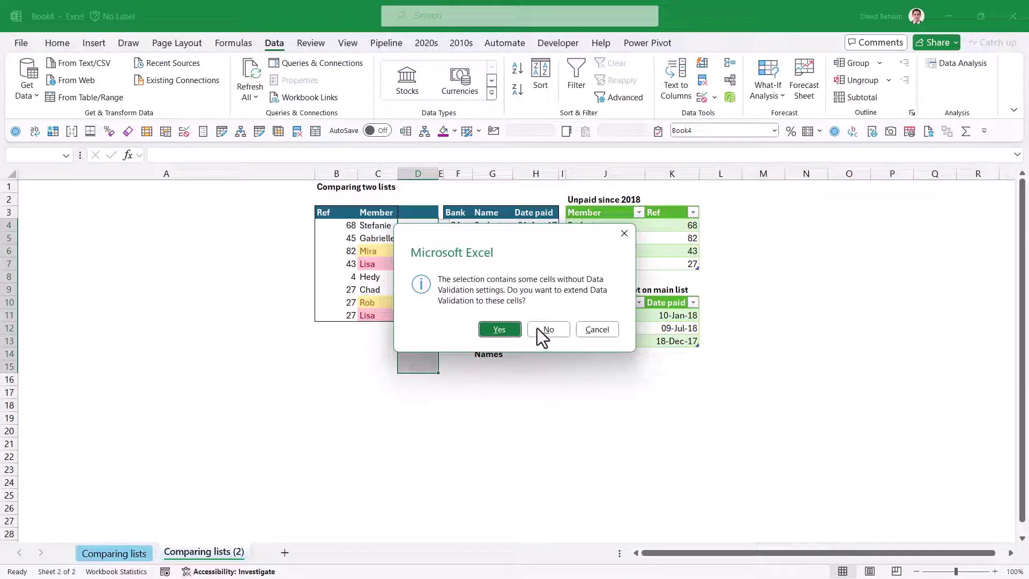
{"action": "left_click", "coordinate": [500, 329]}
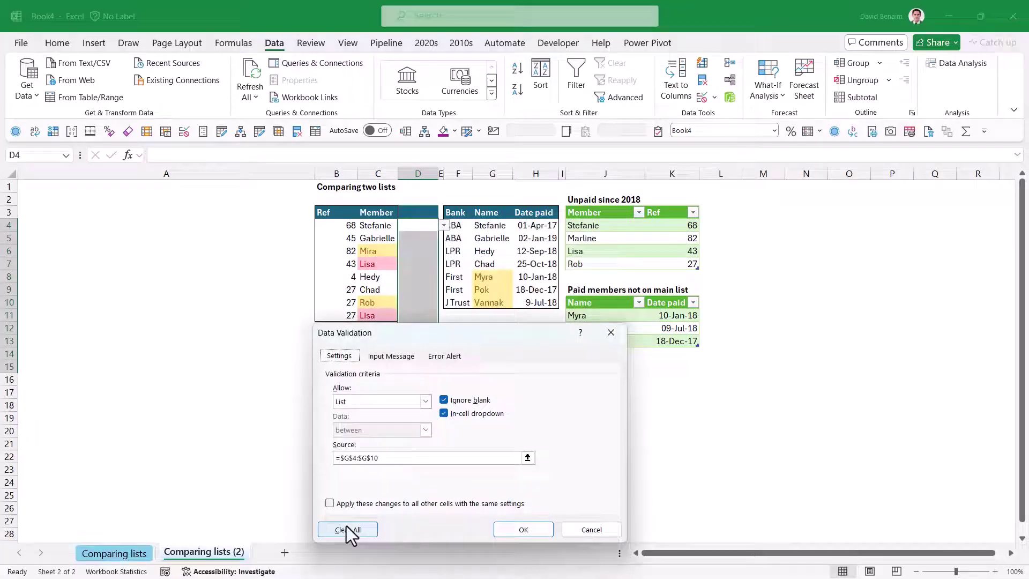
{"action": "left_click", "coordinate": [347, 530]}
{"action": "left_click", "coordinate": [506, 528]}
{"action": "left_click", "coordinate": [378, 238]}
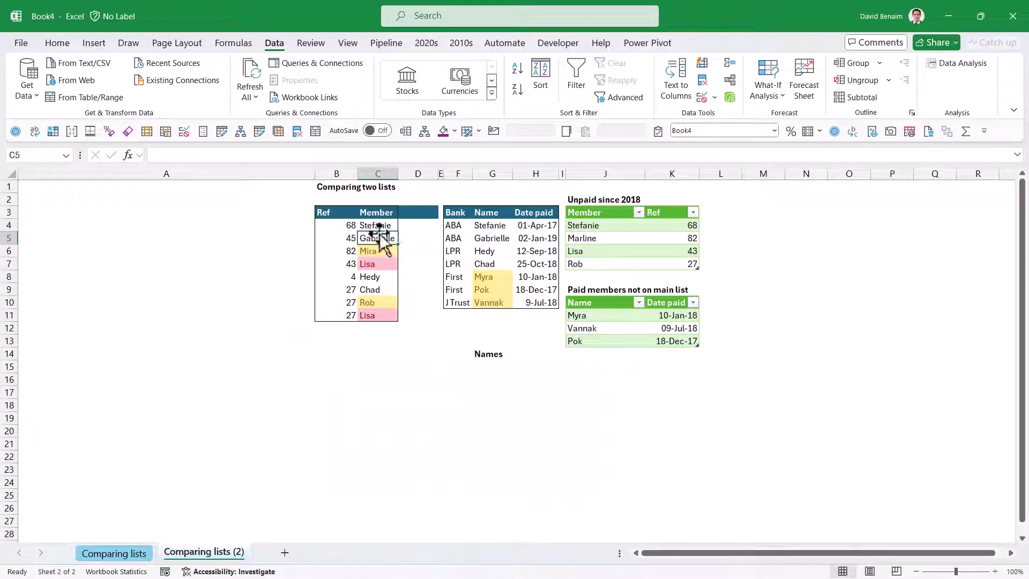
{"action": "left_click", "coordinate": [378, 290]}
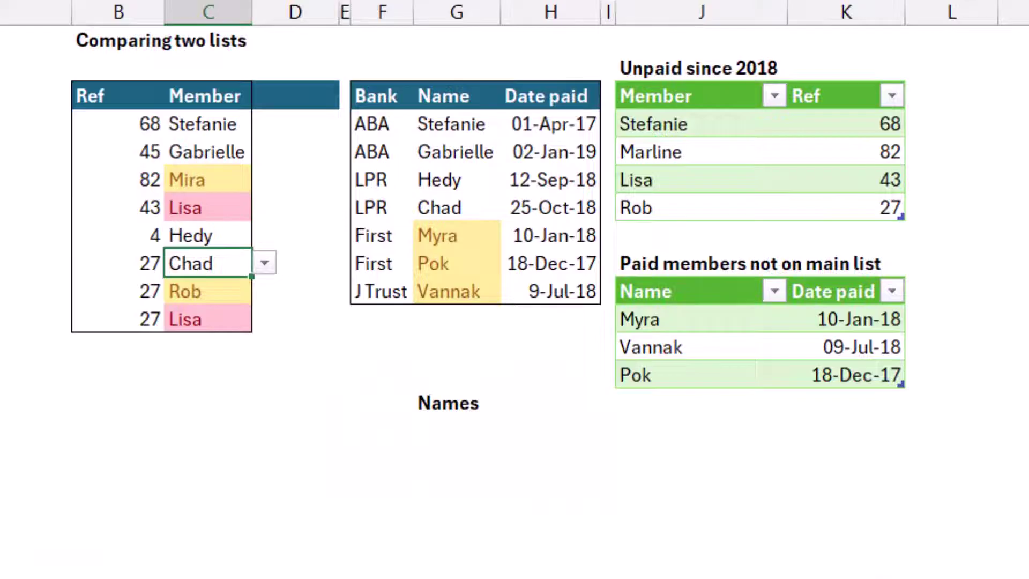
Step: Add a Count header and fill =COUNTIFS($G$4:$G$10,C4) down to row 11
{"action": "left_click", "coordinate": [285, 121]}
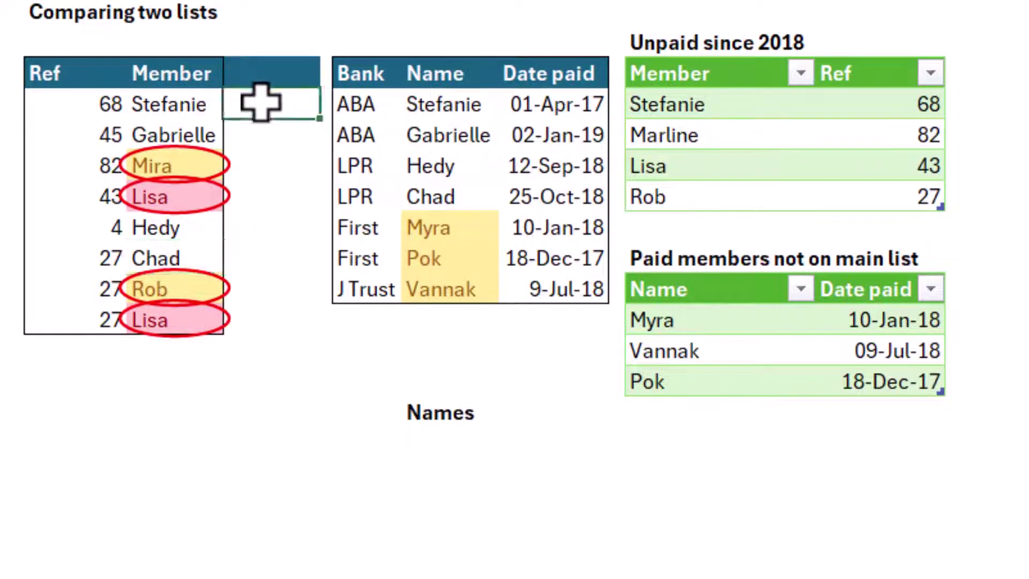
{"action": "type", "text": "Co"}
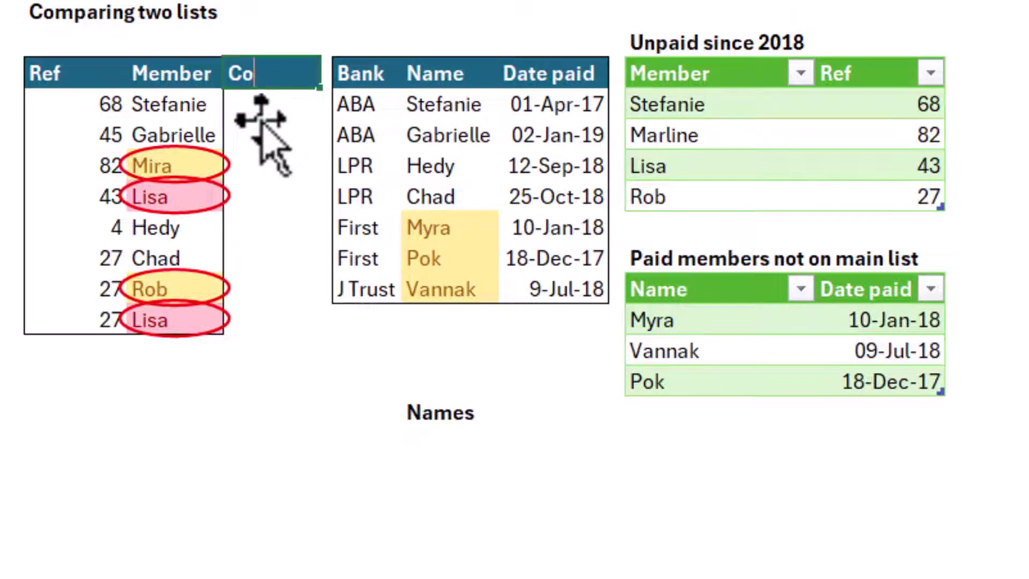
{"action": "type", "text": "unt="}
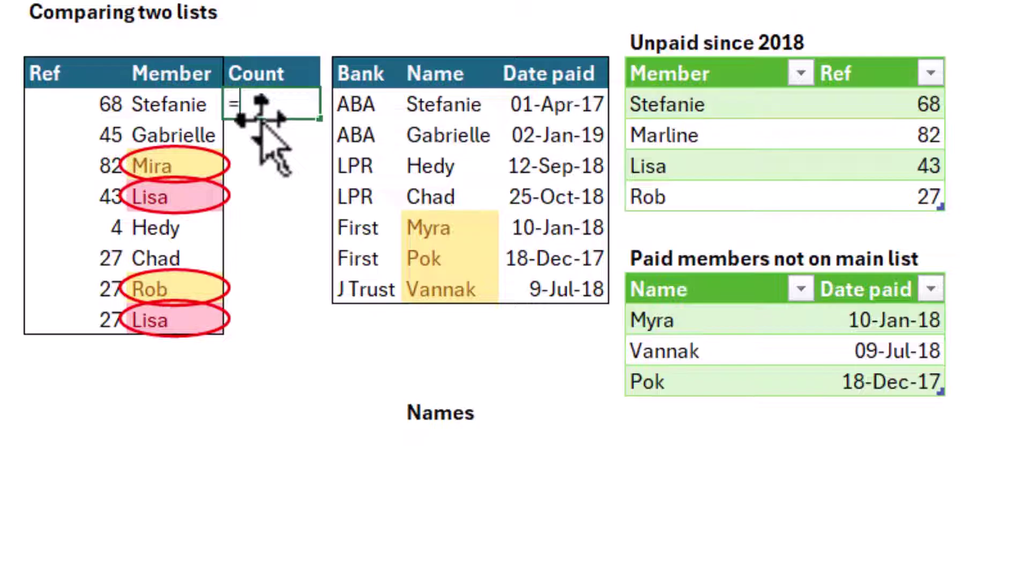
{"action": "type", "text": "countifs"}
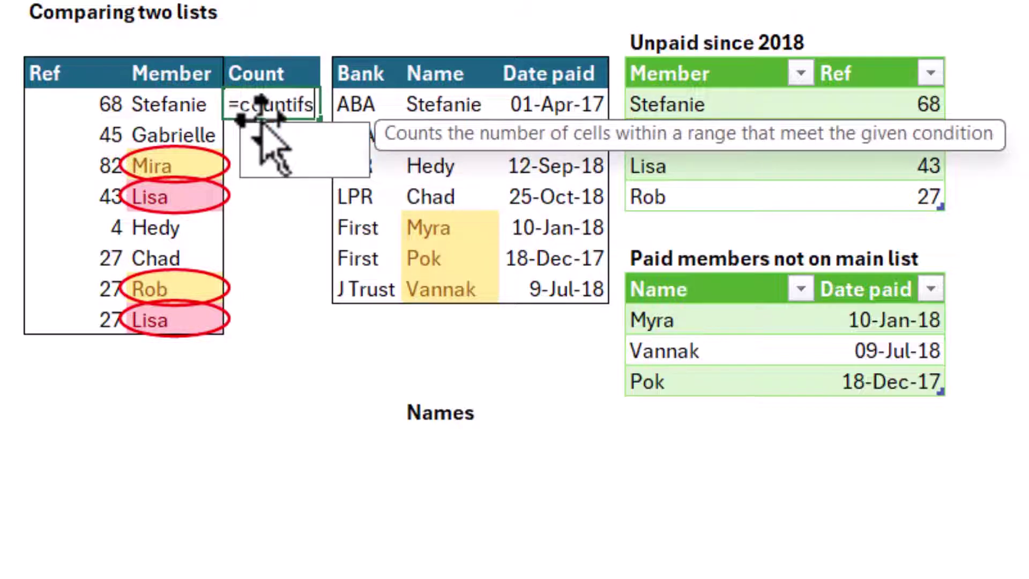
{"action": "key", "text": "Tab"}
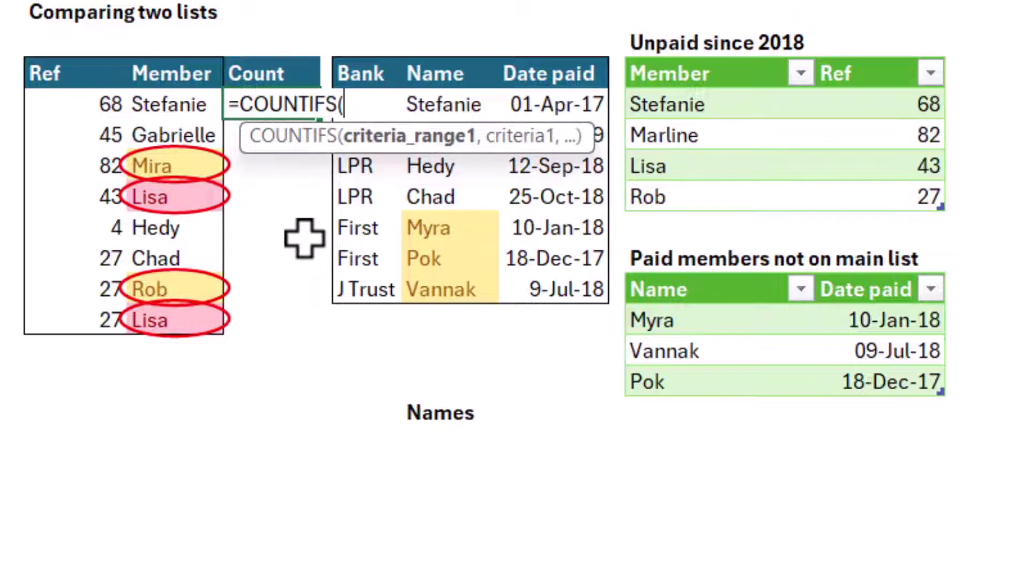
{"action": "left_click", "coordinate": [465, 101]}
{"action": "left_click_drag", "start_coordinate": [467, 139], "coordinate": [462, 284]}
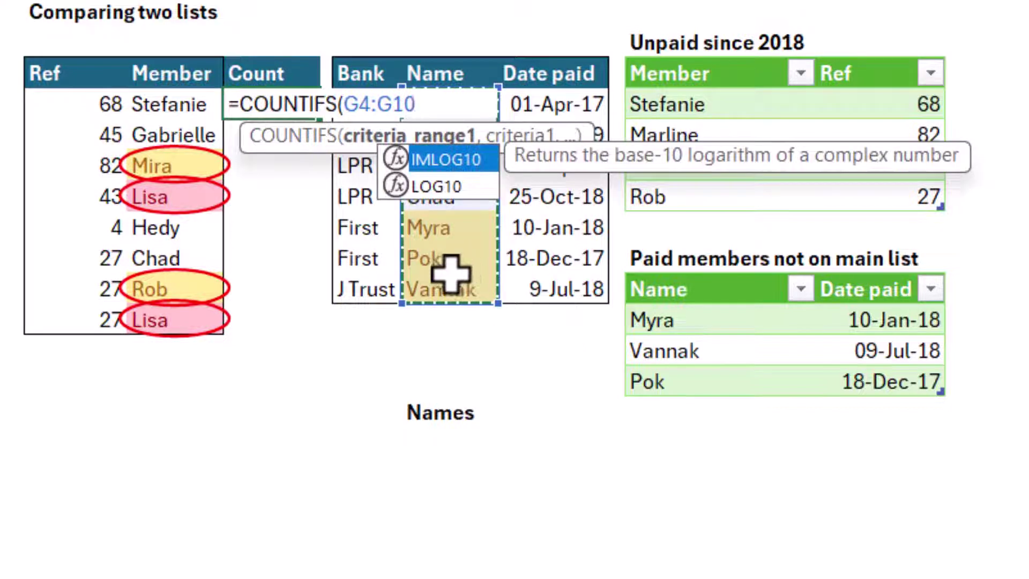
{"action": "key", "text": "F4"}
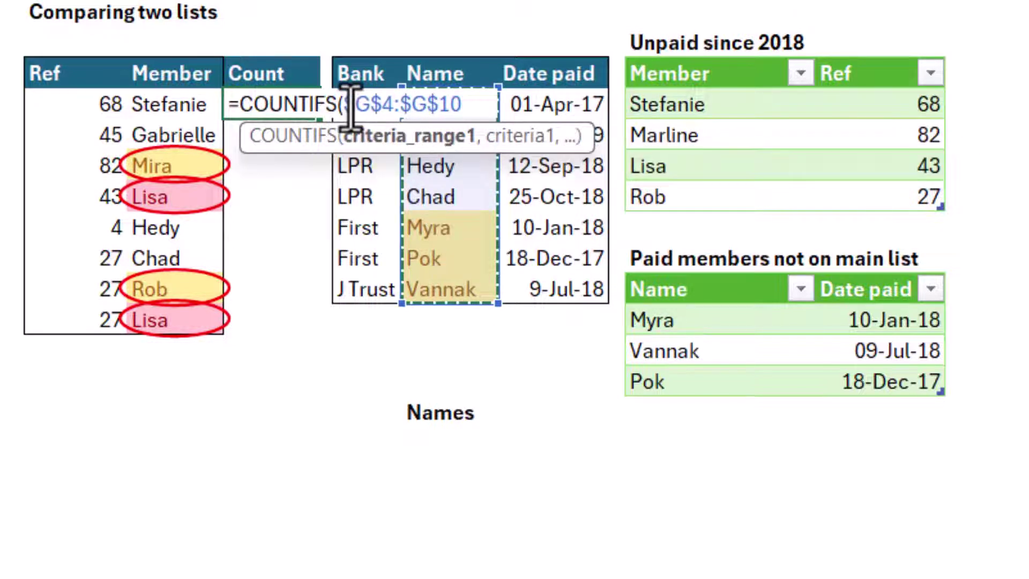
{"action": "type", "text": ","}
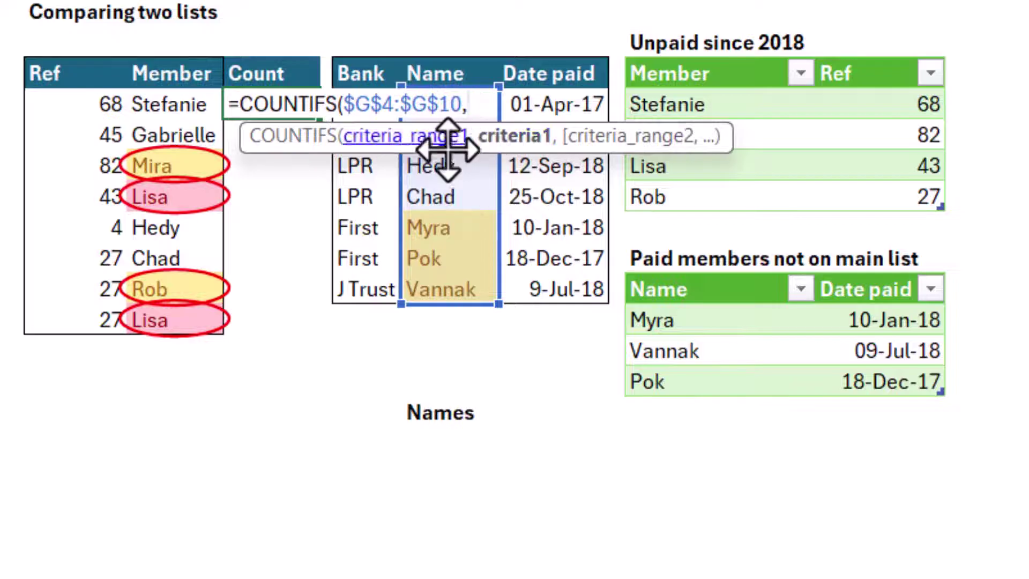
{"action": "left_click", "coordinate": [161, 99]}
{"action": "key", "text": "ctrl+Return"}
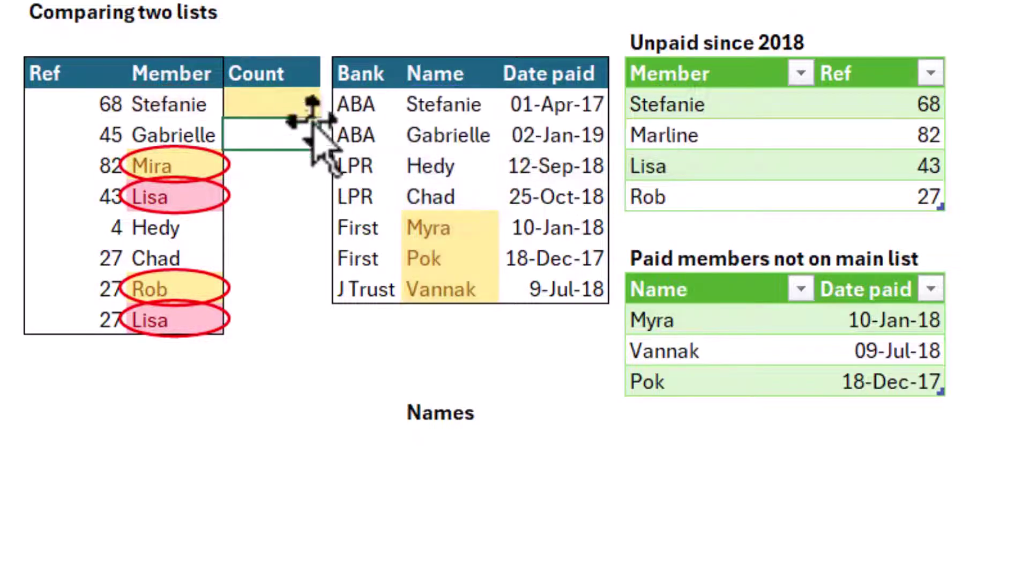
{"action": "left_click_drag", "start_coordinate": [319, 117], "coordinate": [327, 324]}
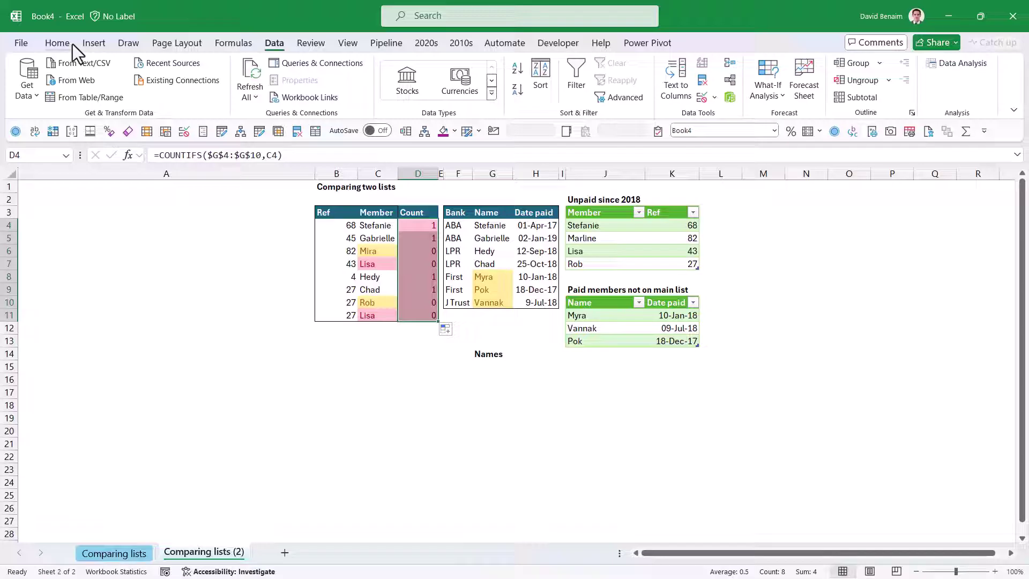
Step: Clear the conditional formatting rules from the Count cells
{"action": "left_click", "coordinate": [57, 43]}
{"action": "left_click", "coordinate": [557, 85]}
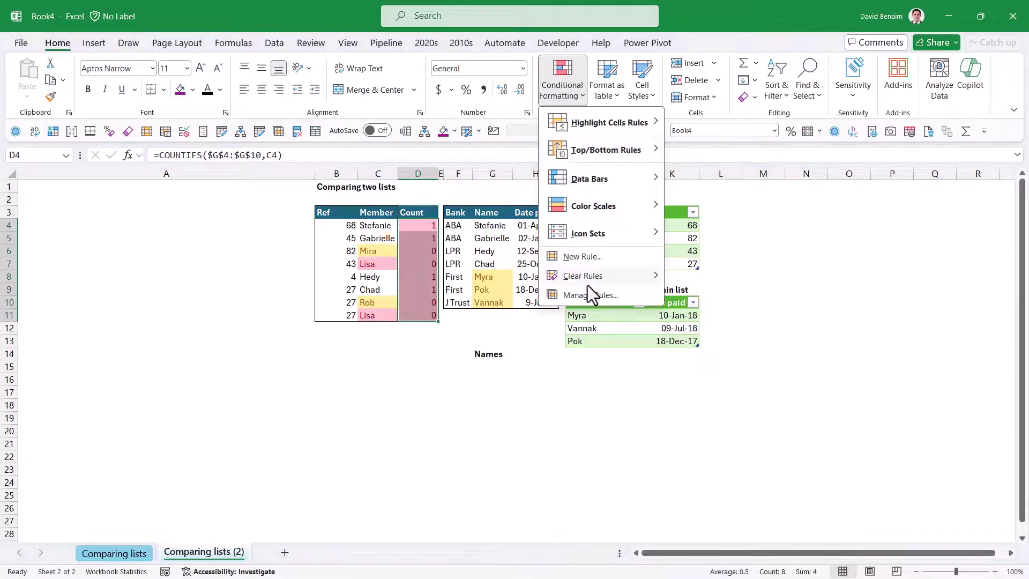
{"action": "mouse_move", "coordinate": [643, 277]}
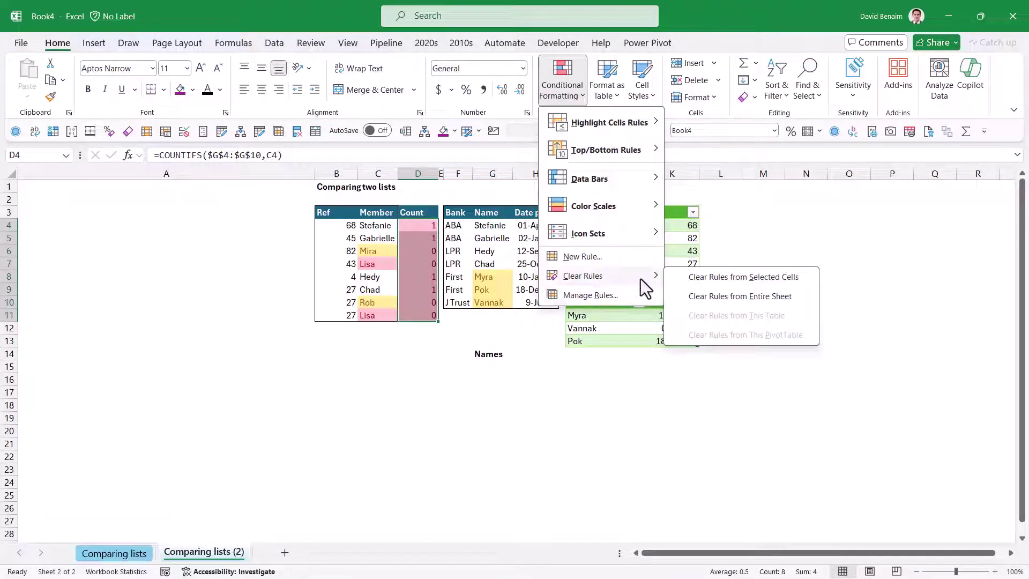
{"action": "left_click", "coordinate": [697, 279]}
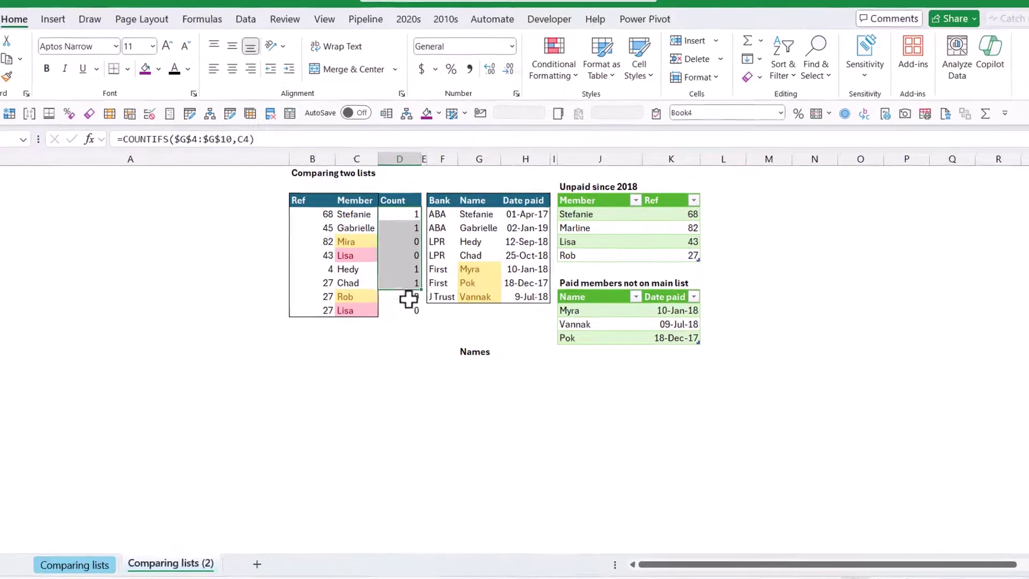
Step: Overwrite Gabrielle in the bank Name list with Hedy, making Hedy's count 2
{"action": "left_click", "coordinate": [427, 287]}
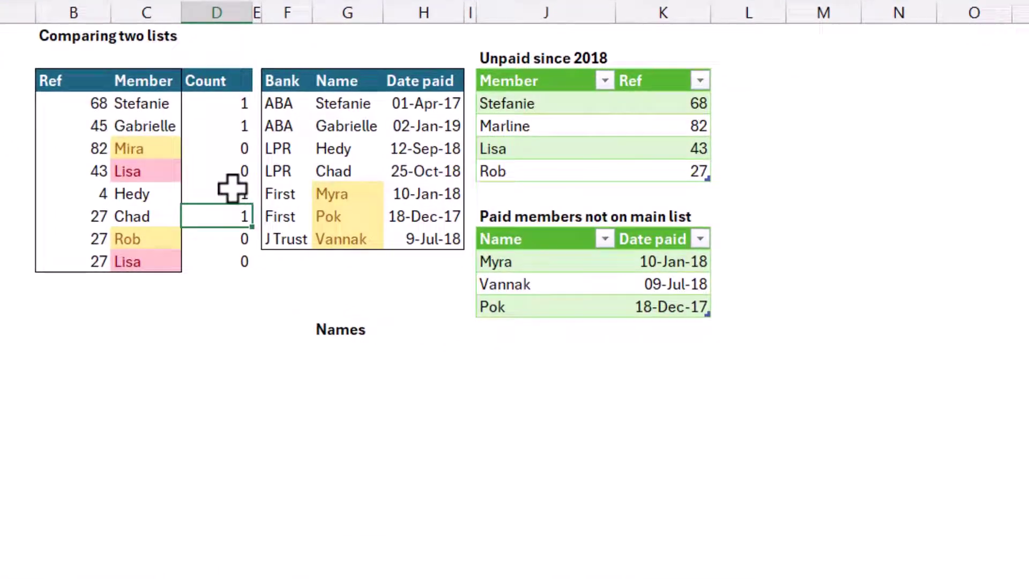
{"action": "left_click", "coordinate": [228, 194]}
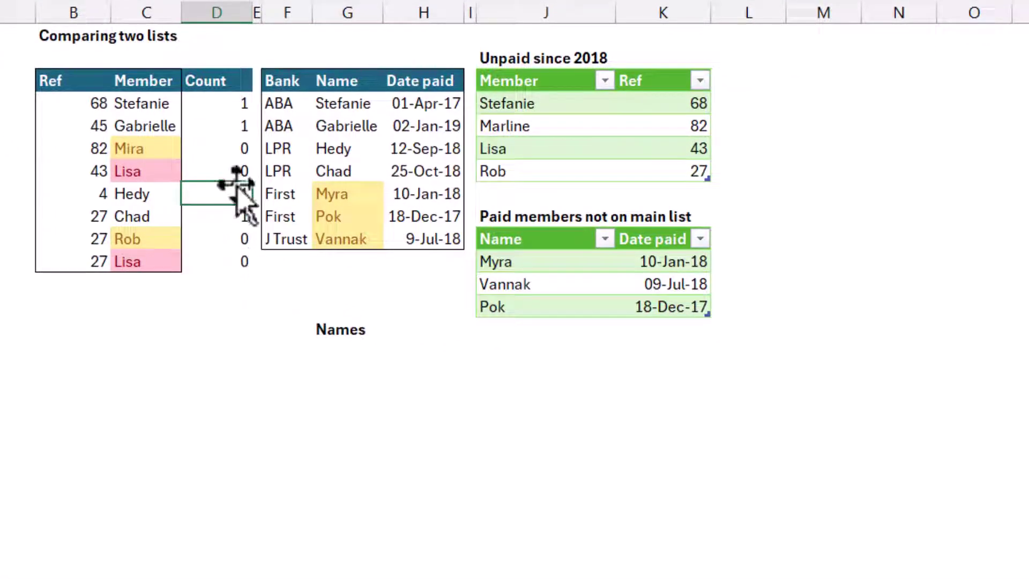
{"action": "left_click", "coordinate": [230, 171]}
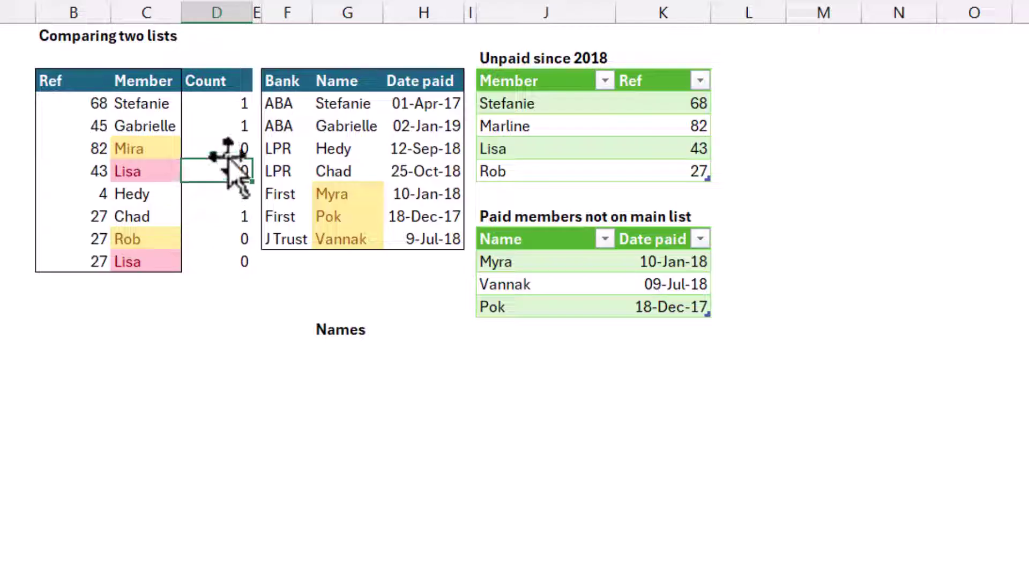
{"action": "left_click", "coordinate": [150, 170]}
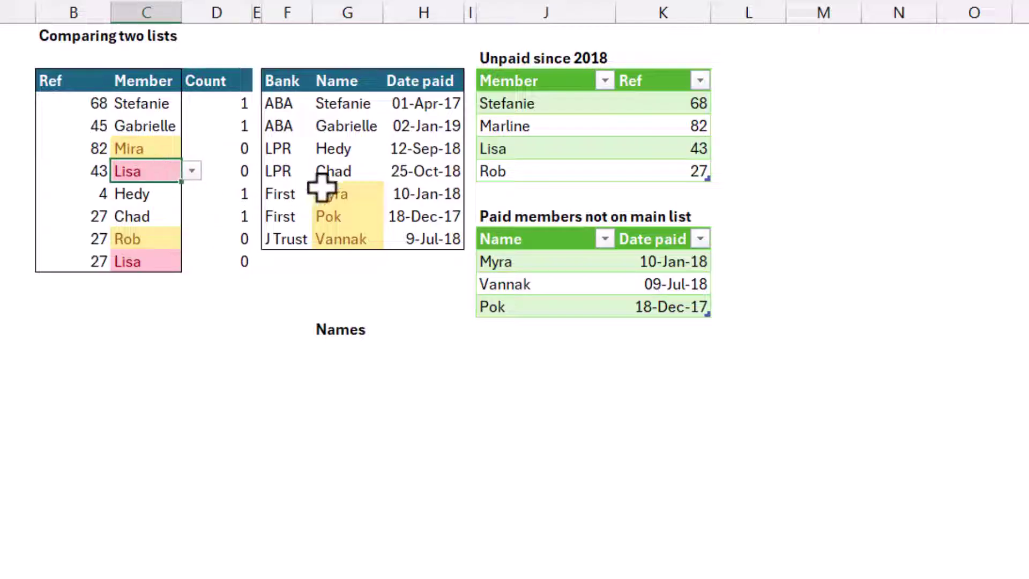
{"action": "left_click", "coordinate": [356, 129]}
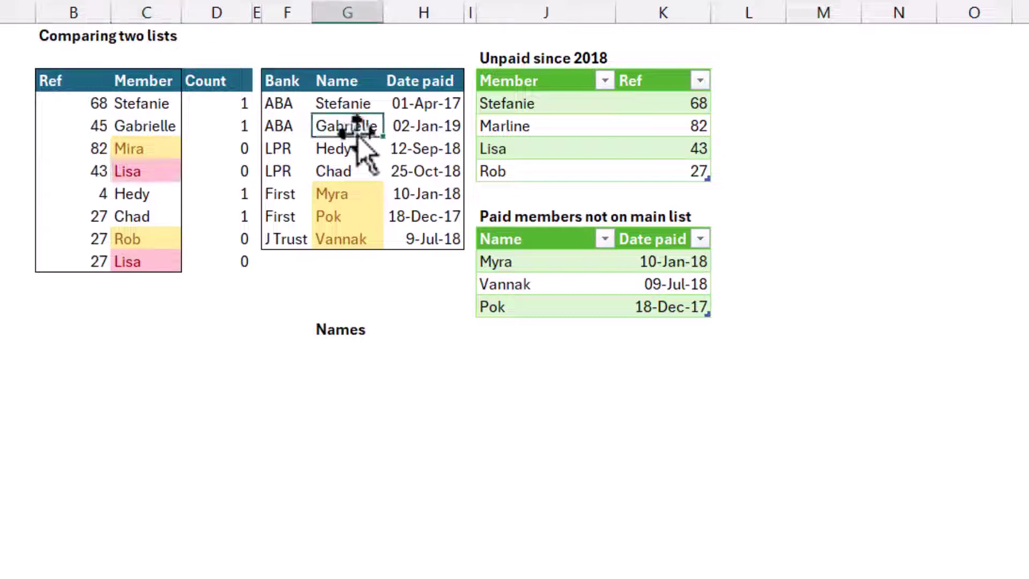
{"action": "type", "text": "Hedy"}
{"action": "key", "text": "Return"}
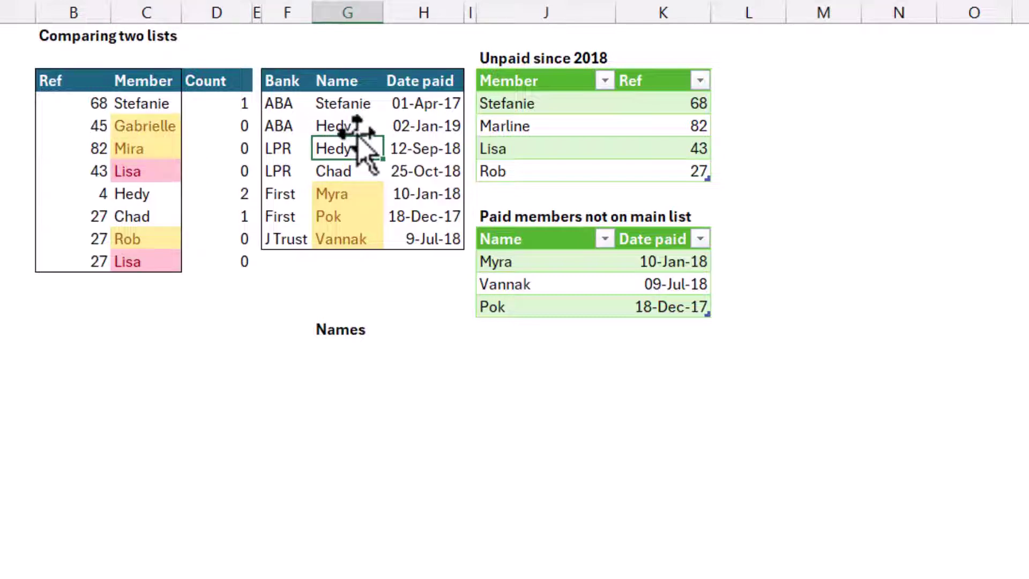
{"action": "left_click", "coordinate": [226, 197]}
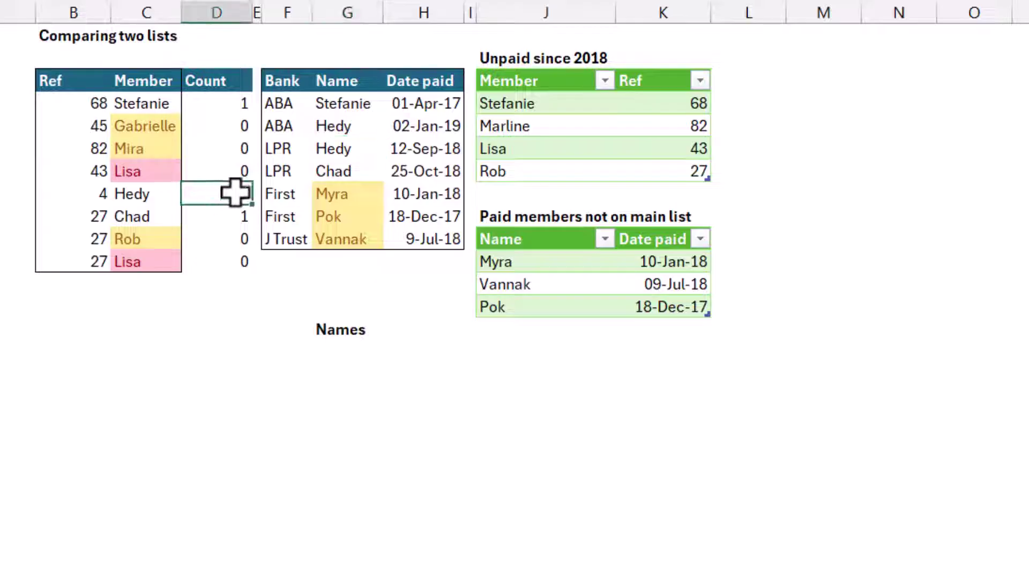
Step: Paste Gabrielle over the second Hedy so Gabrielle's and Hedy's counts each read 1
{"action": "left_click", "coordinate": [143, 130]}
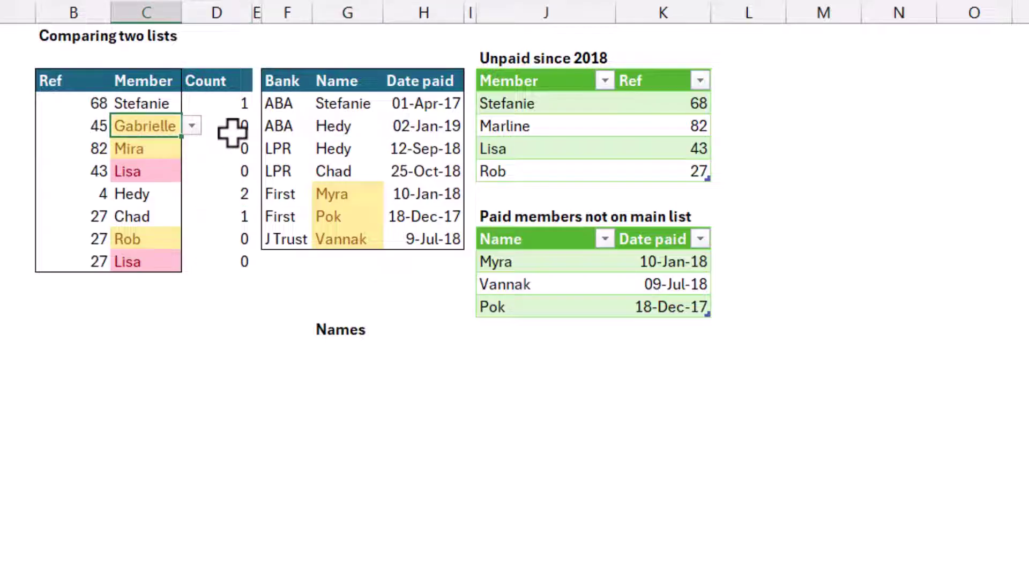
{"action": "left_click", "coordinate": [233, 125]}
{"action": "left_click", "coordinate": [350, 128]}
{"action": "type", "text": "Gabrielle"}
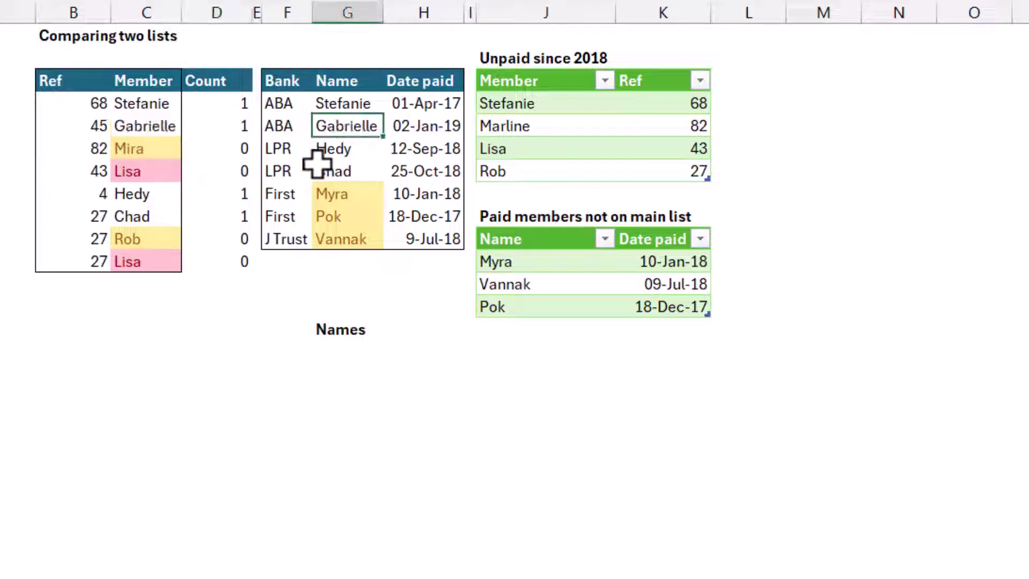
{"action": "left_click", "coordinate": [366, 289]}
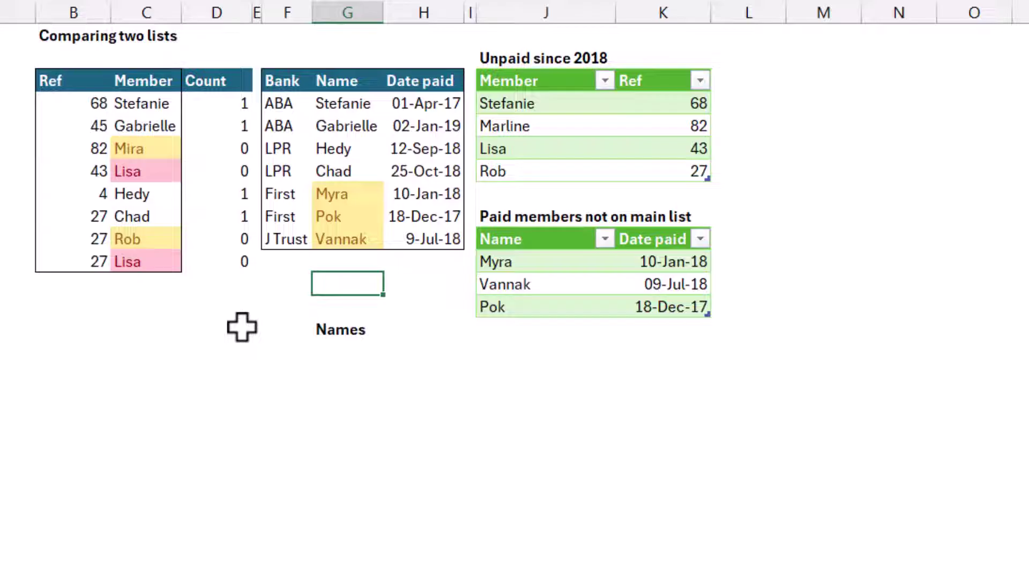
Step: Autofit the Count column and insert a new empty column E after it
{"action": "double_click", "coordinate": [243, 19]}
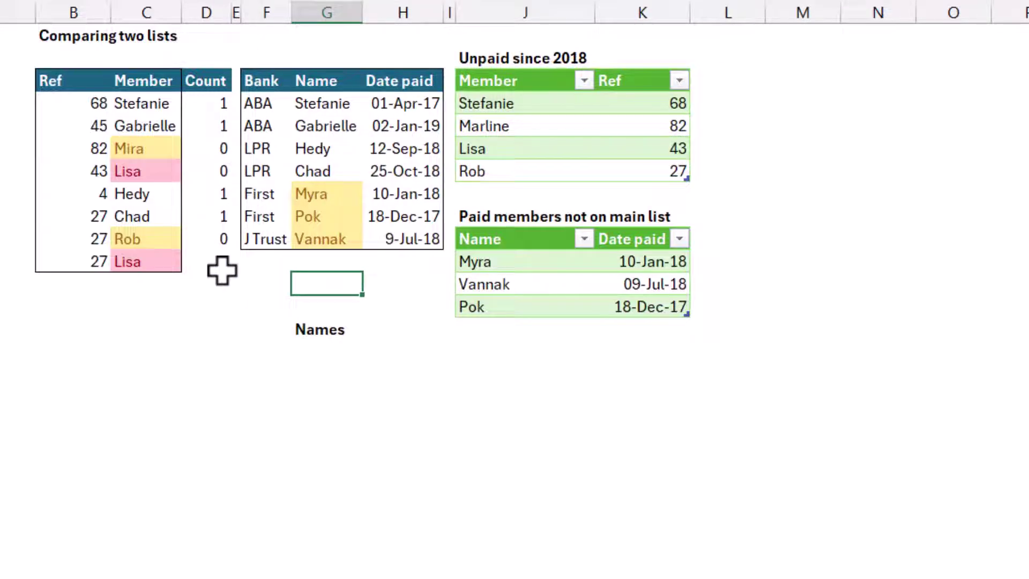
{"action": "left_click", "coordinate": [238, 11]}
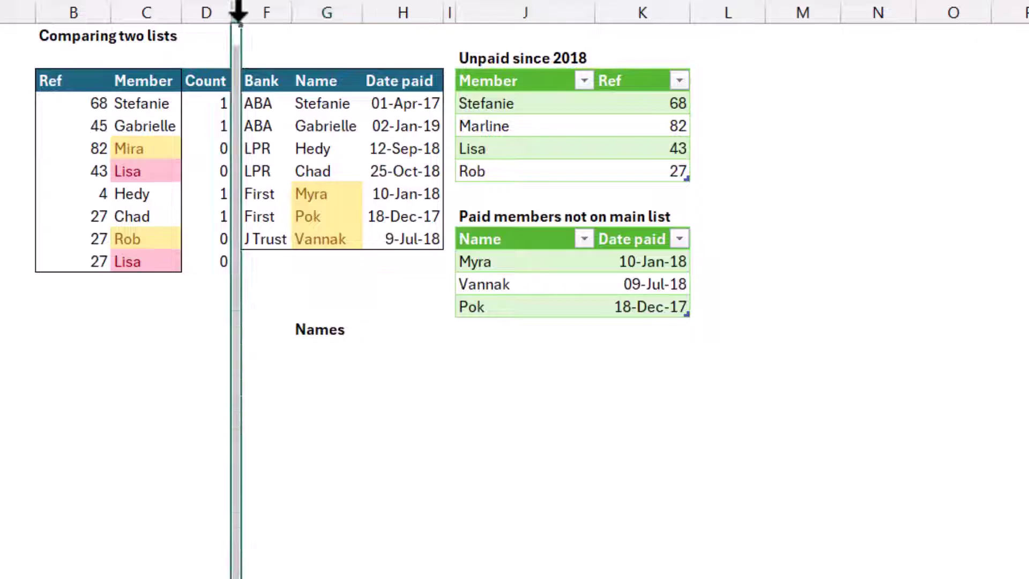
{"action": "right_click", "coordinate": [238, 12]}
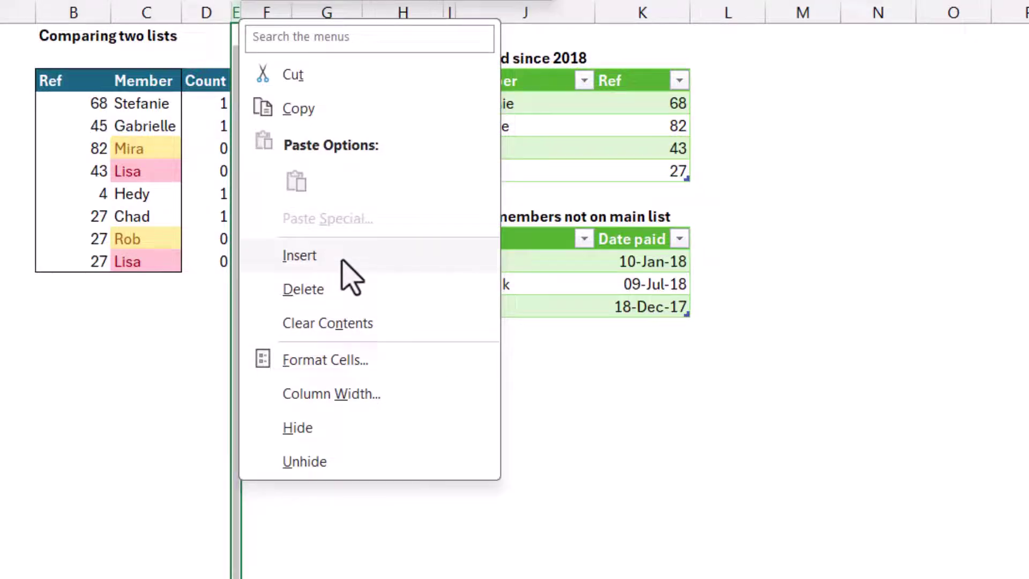
{"action": "left_click", "coordinate": [343, 259]}
Step: Enter =VLOOKUP(C4,$H$4:$H$10,1,0) in E4 and fill it down to E11
{"action": "left_click", "coordinate": [256, 104]}
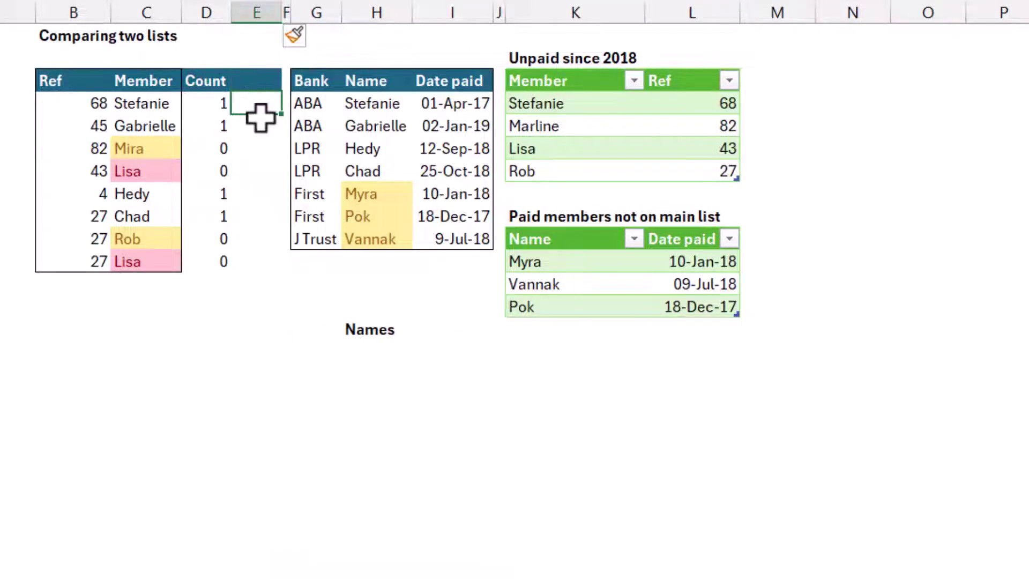
{"action": "type", "text": "=vl"}
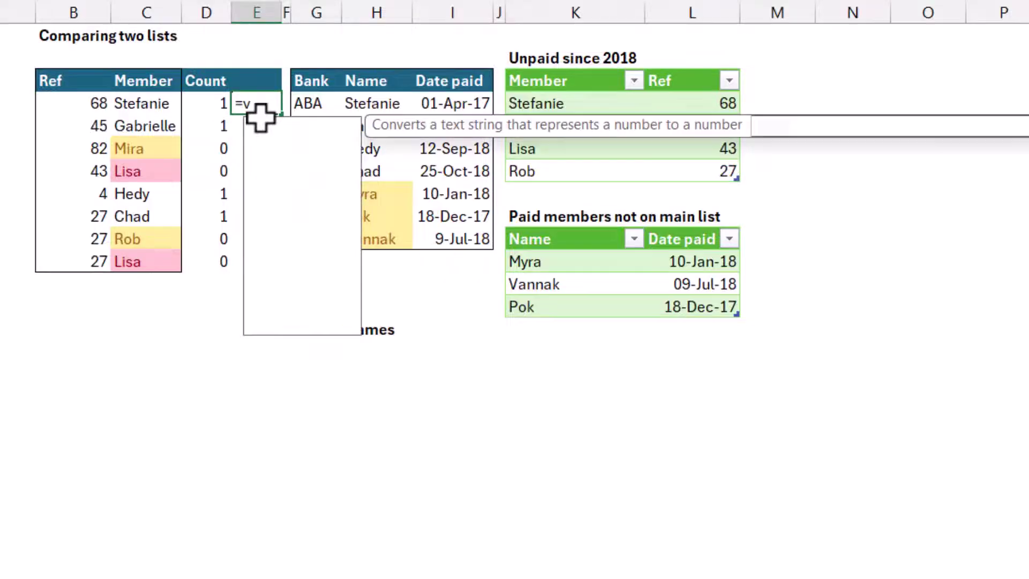
{"action": "key", "text": "Tab"}
{"action": "key", "text": "Left"}
{"action": "key", "text": "Left"}
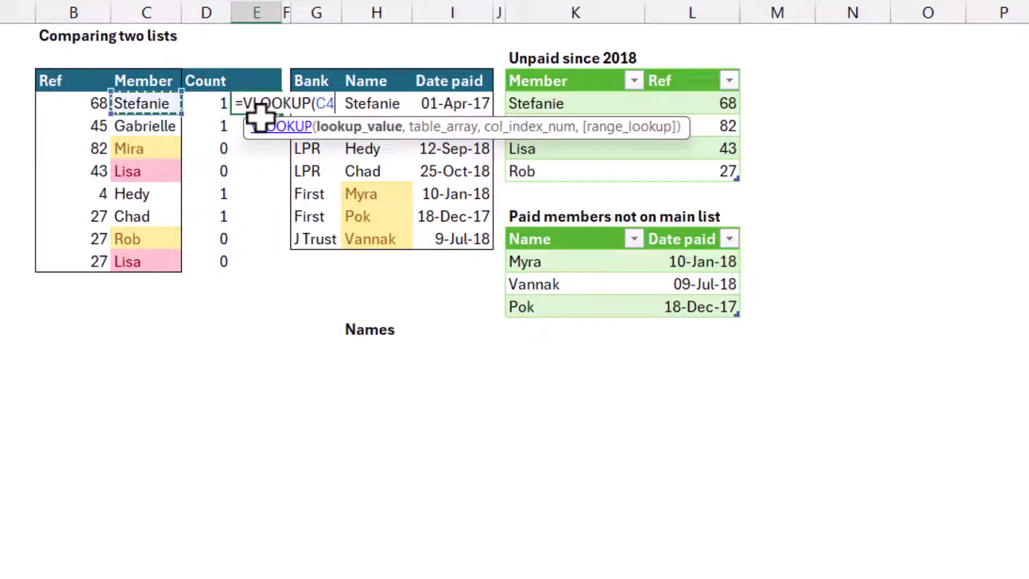
{"action": "type", "text": ","}
{"action": "left_click_drag", "start_coordinate": [383, 236], "coordinate": [387, 106]}
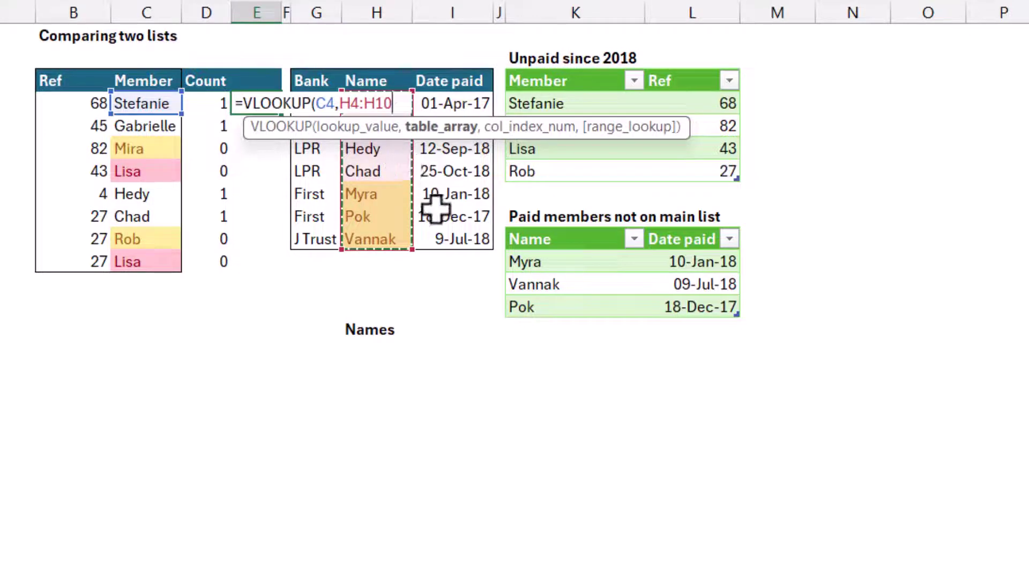
{"action": "key", "text": "F4"}
{"action": "type", "text": ","}
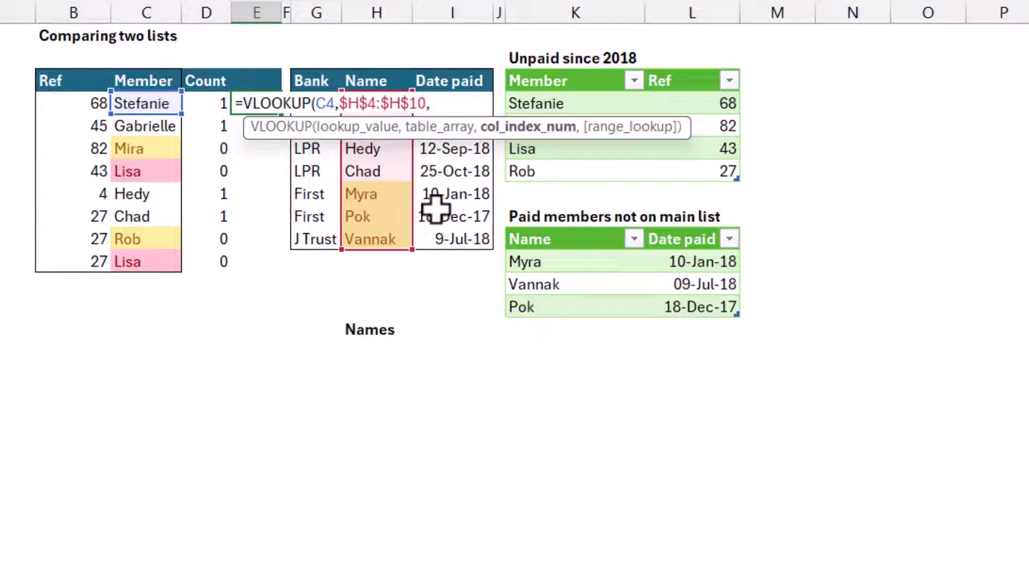
{"action": "type", "text": "1,"}
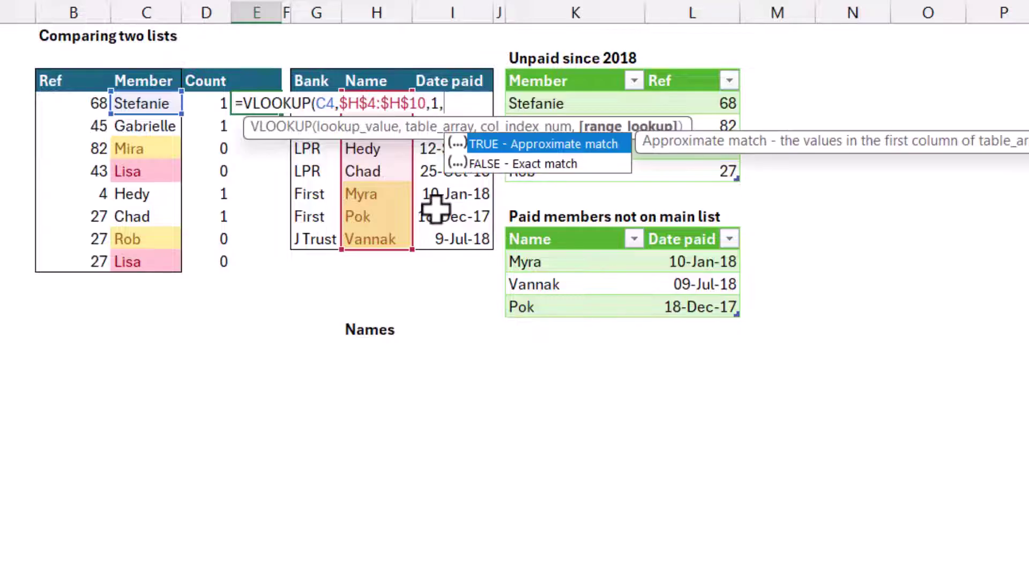
{"action": "type", "text": "0)"}
{"action": "key", "text": "ctrl+Return"}
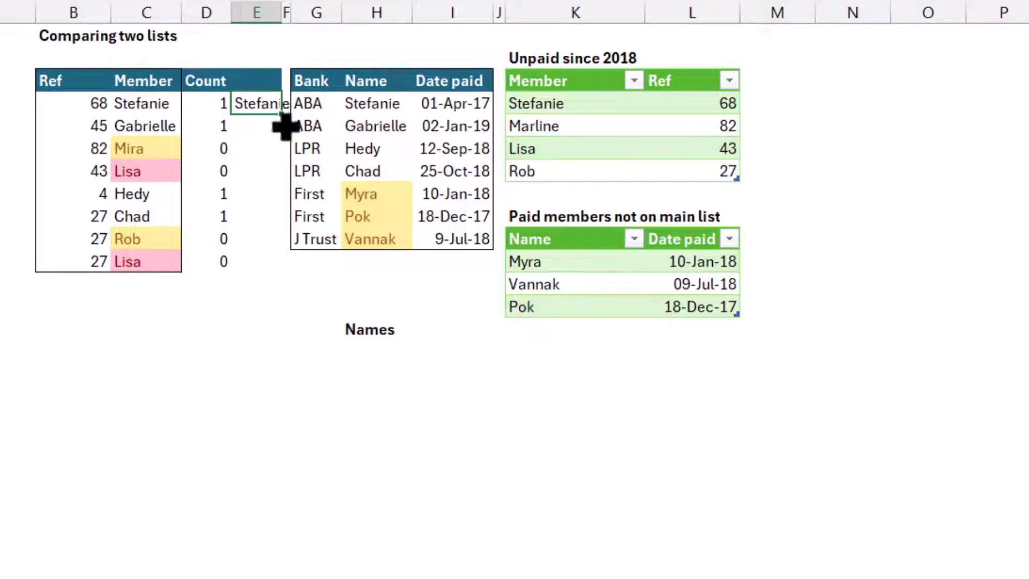
{"action": "left_click_drag", "start_coordinate": [281, 114], "coordinate": [276, 269]}
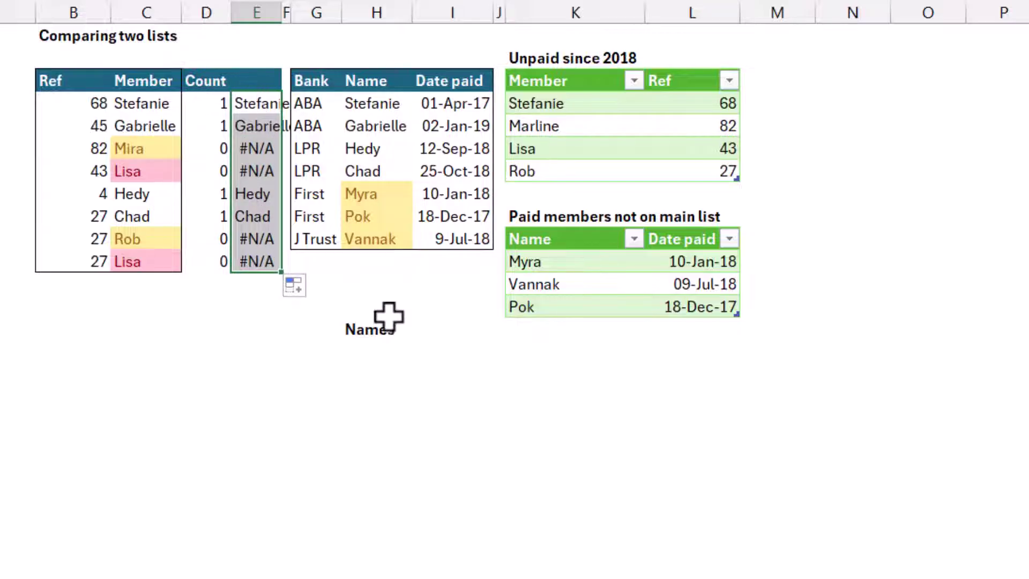
{"action": "left_click", "coordinate": [366, 335]}
{"action": "left_click", "coordinate": [363, 347]}
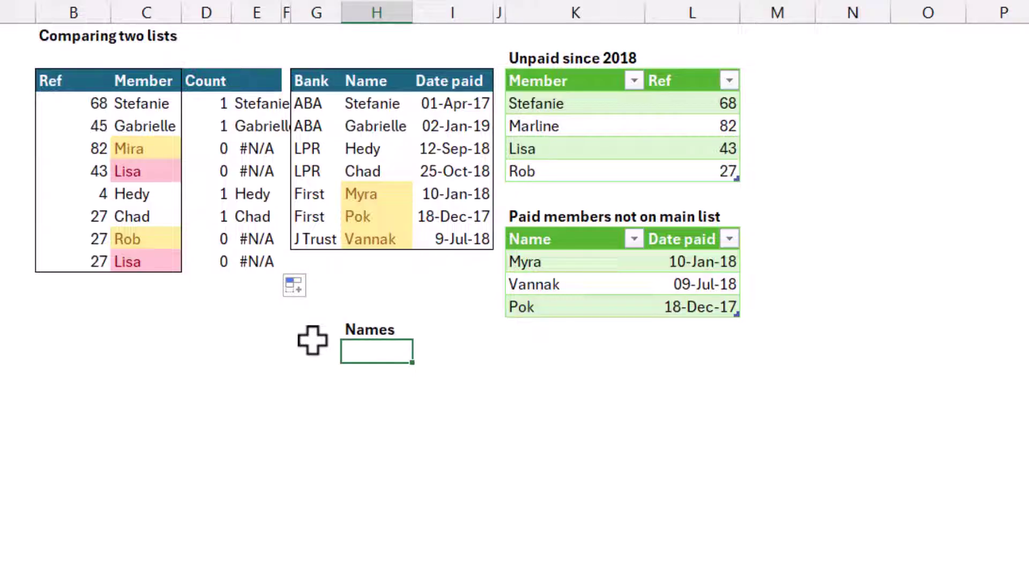
Step: Enter =UNIQUE(C4:C11) below Names to list the distinct member names
{"action": "type", "text": "=uniq"}
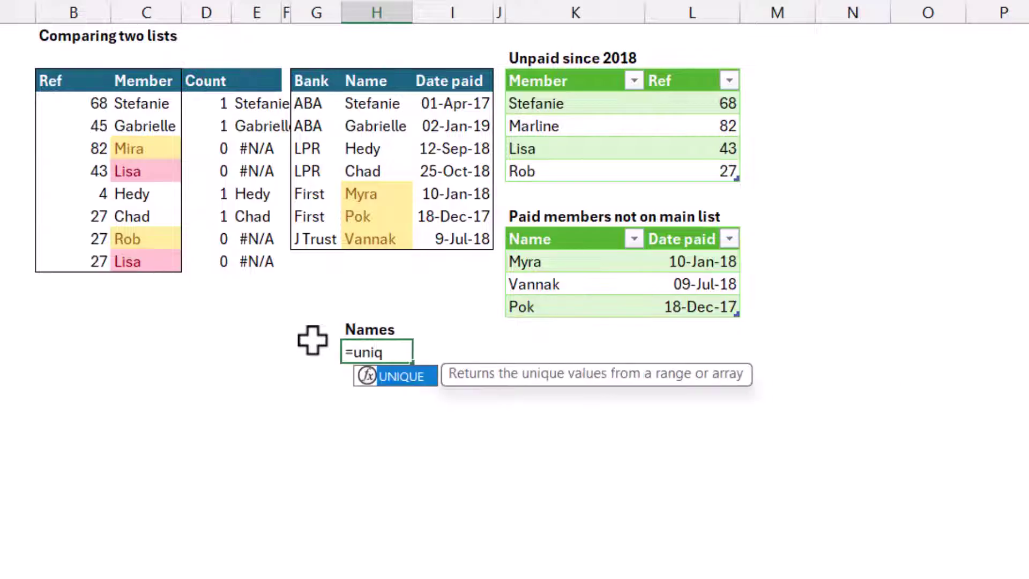
{"action": "key", "text": "Tab"}
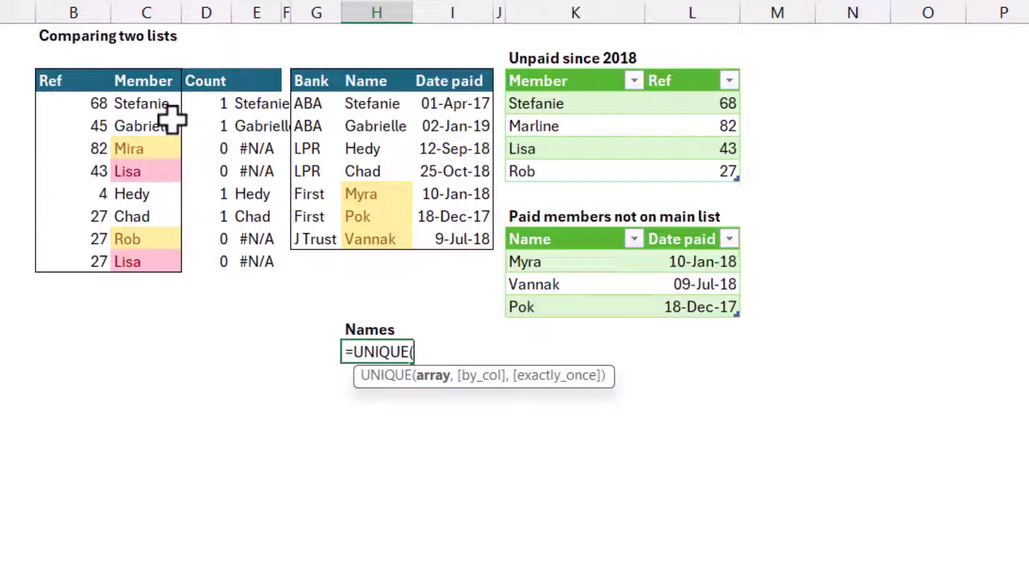
{"action": "left_click_drag", "start_coordinate": [151, 101], "coordinate": [166, 263]}
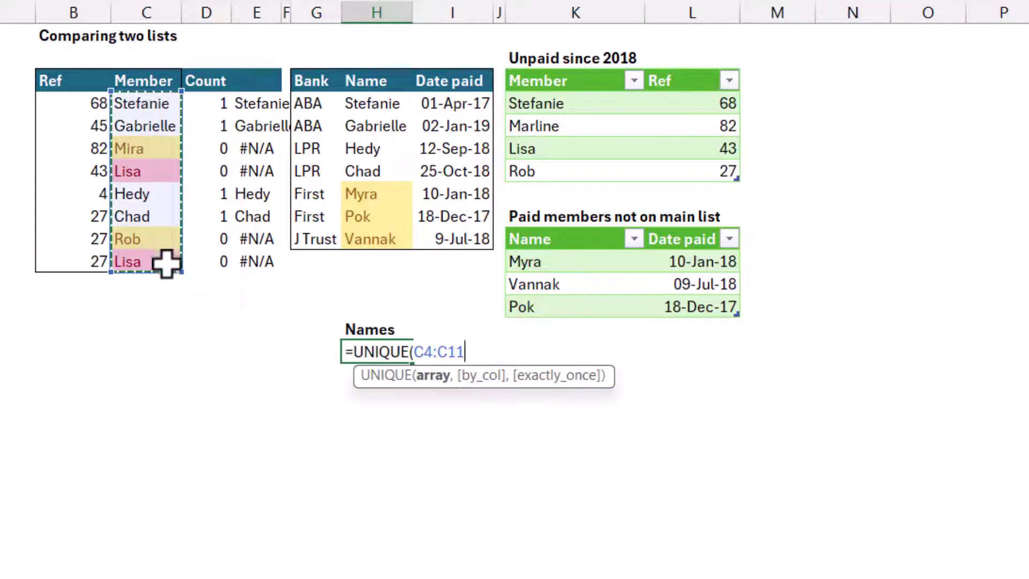
{"action": "type", "text": ")"}
{"action": "key", "text": "Return"}
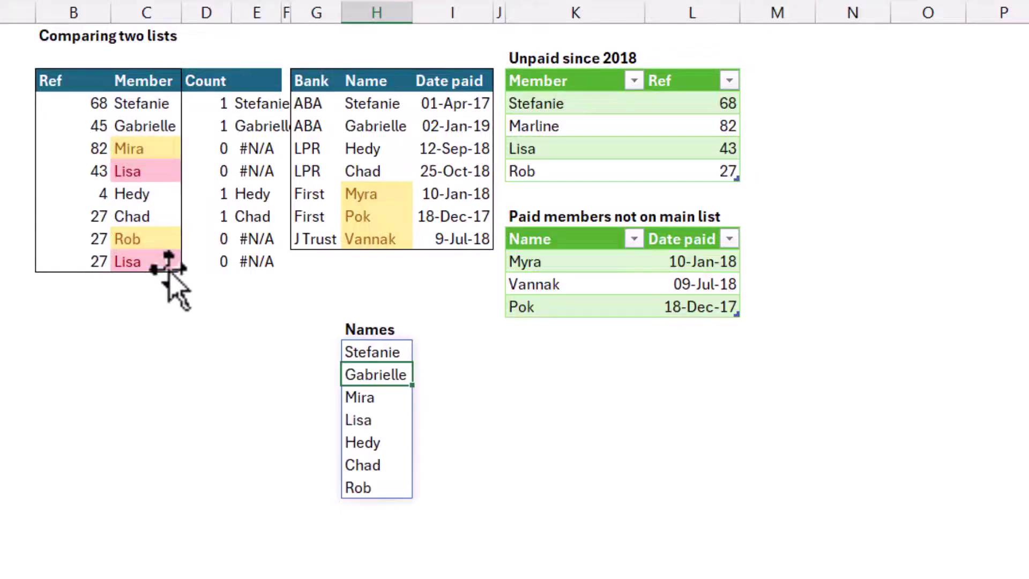
{"action": "key", "text": "Up"}
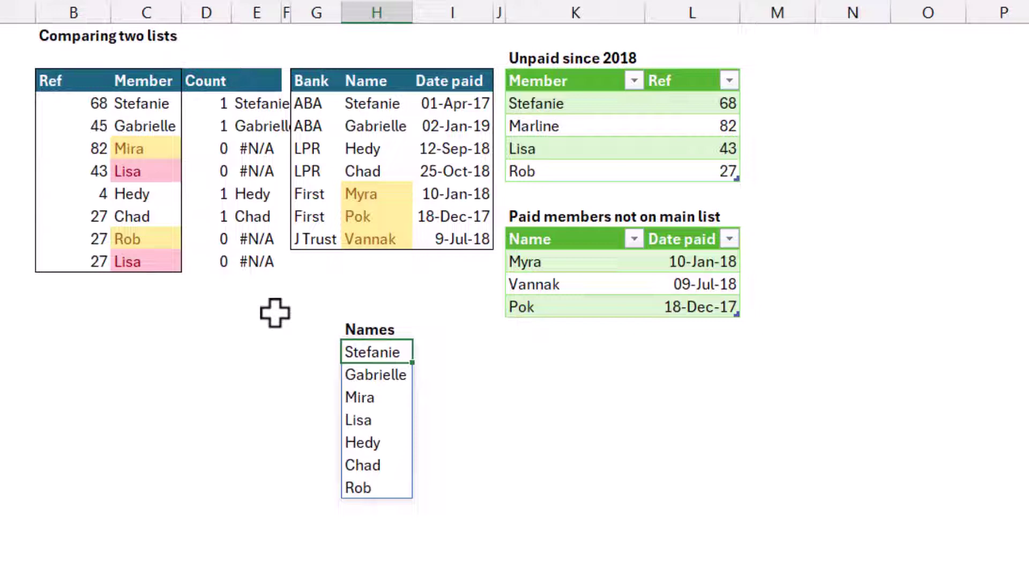
Step: Change it to =UNIQUE(C4:C11,,TRUE) so only once-appearing members remain, dropping Lisa
{"action": "double_click", "coordinate": [377, 351]}
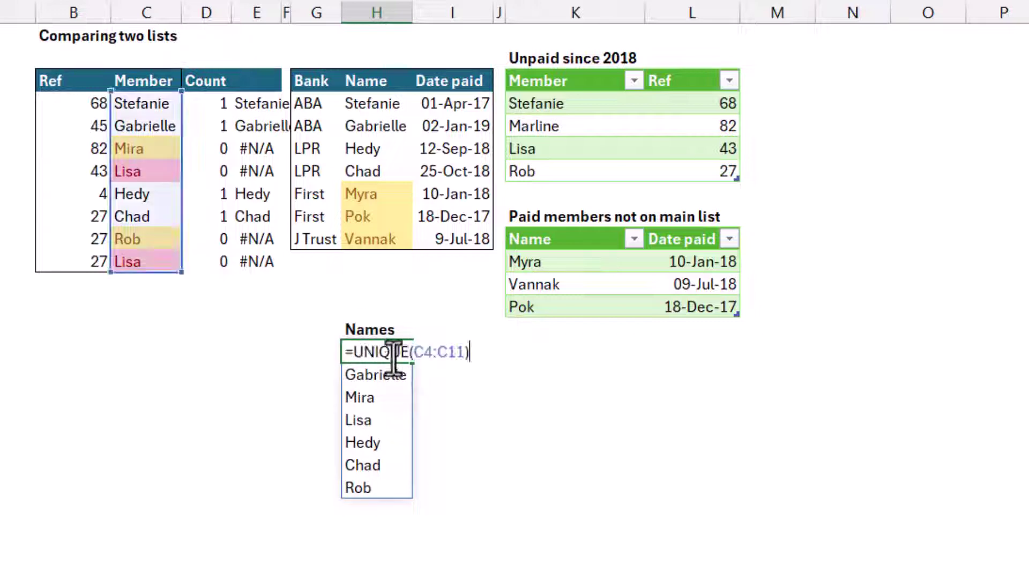
{"action": "left_click", "coordinate": [464, 352]}
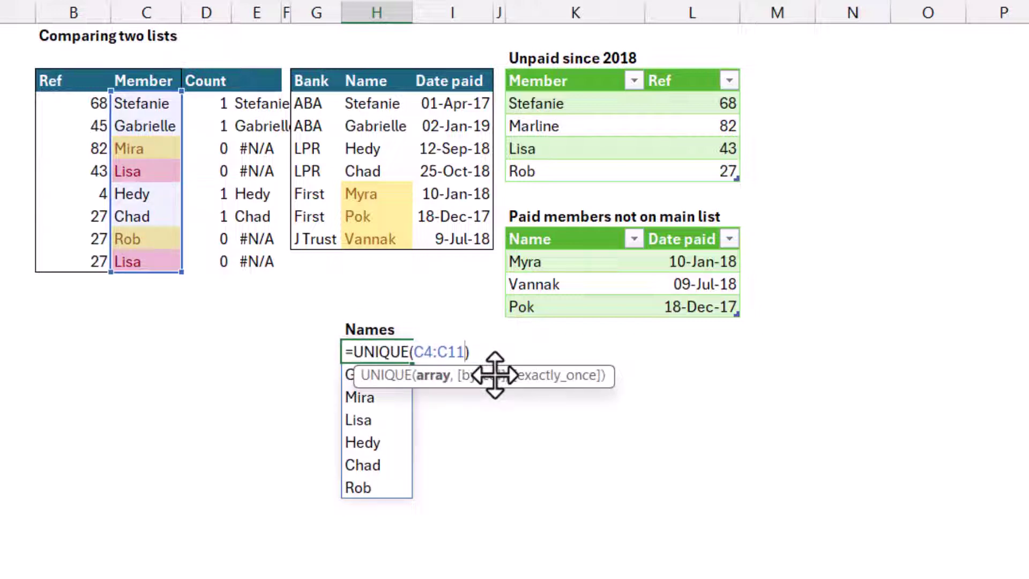
{"action": "type", "text": ","}
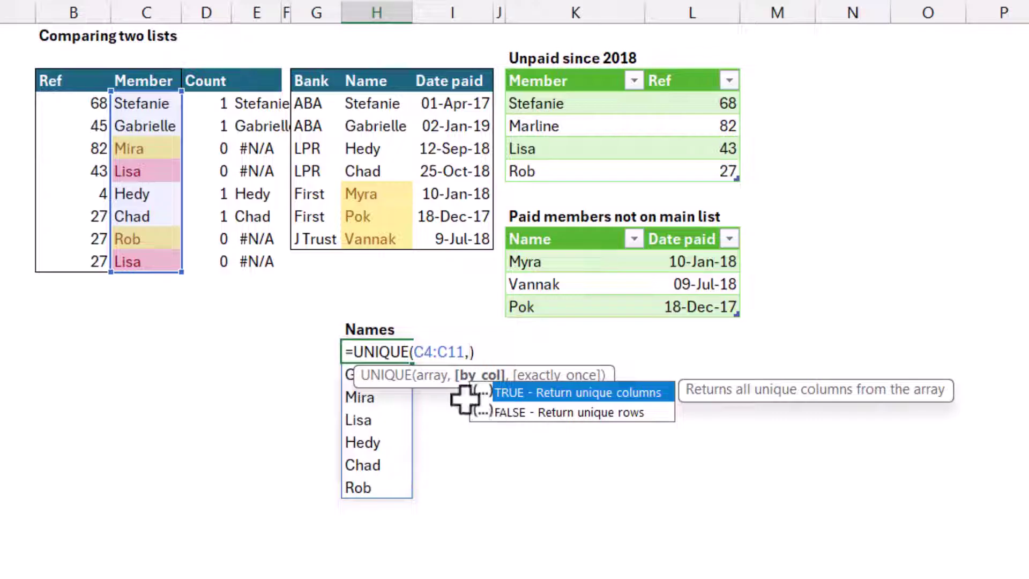
{"action": "type", "text": ","}
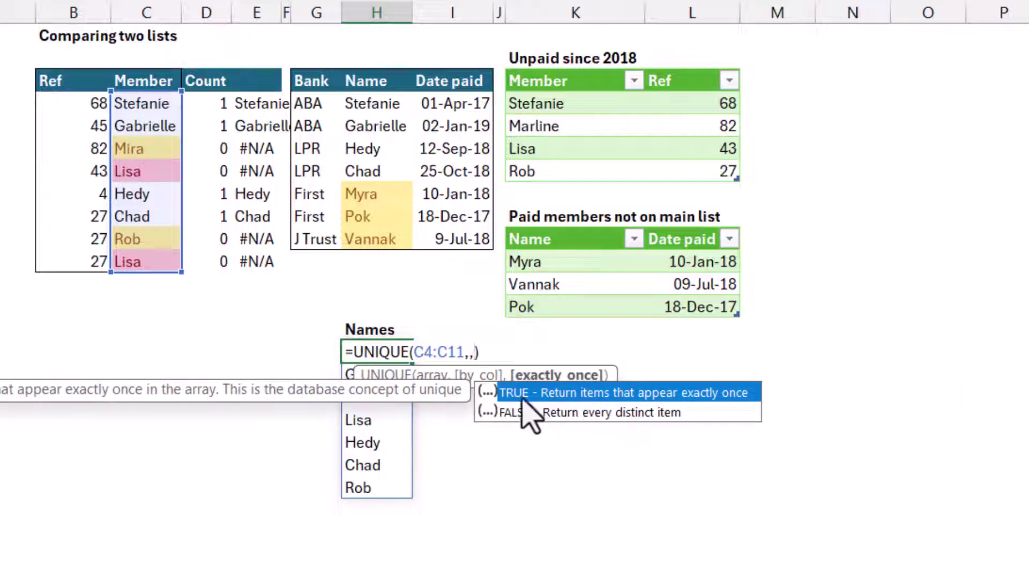
{"action": "double_click", "coordinate": [710, 399]}
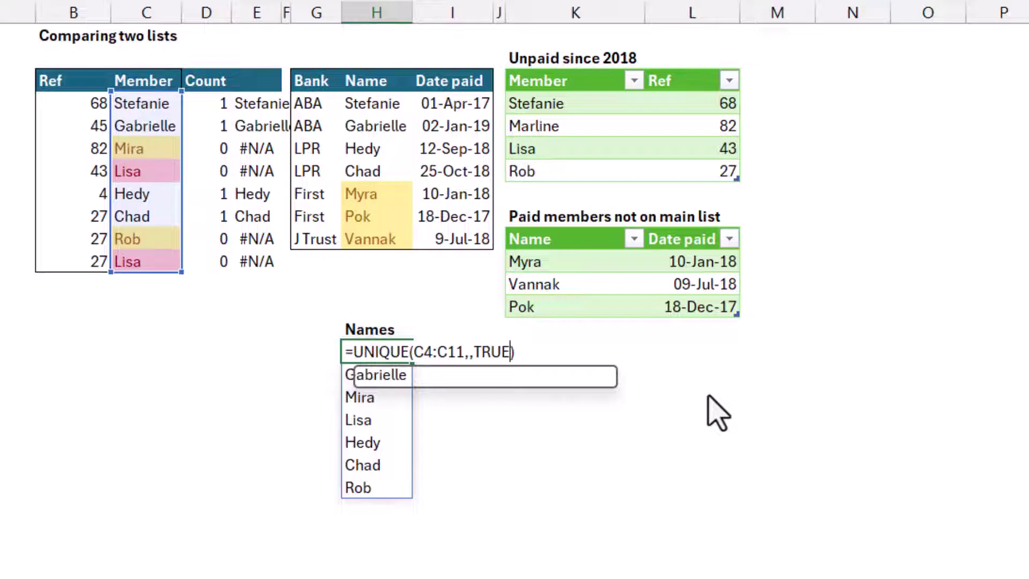
{"action": "key", "text": "Return"}
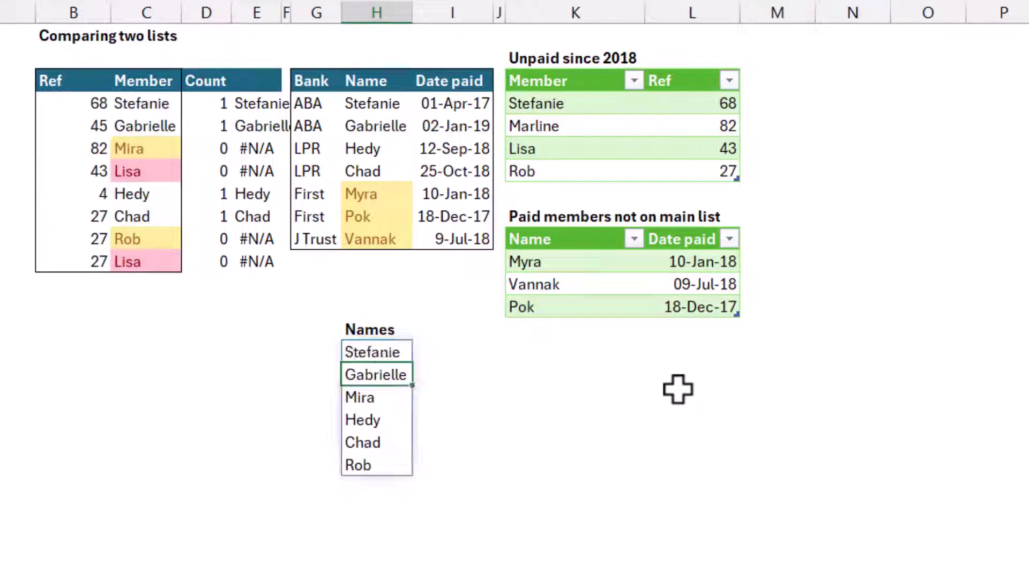
{"action": "key", "text": "Up"}
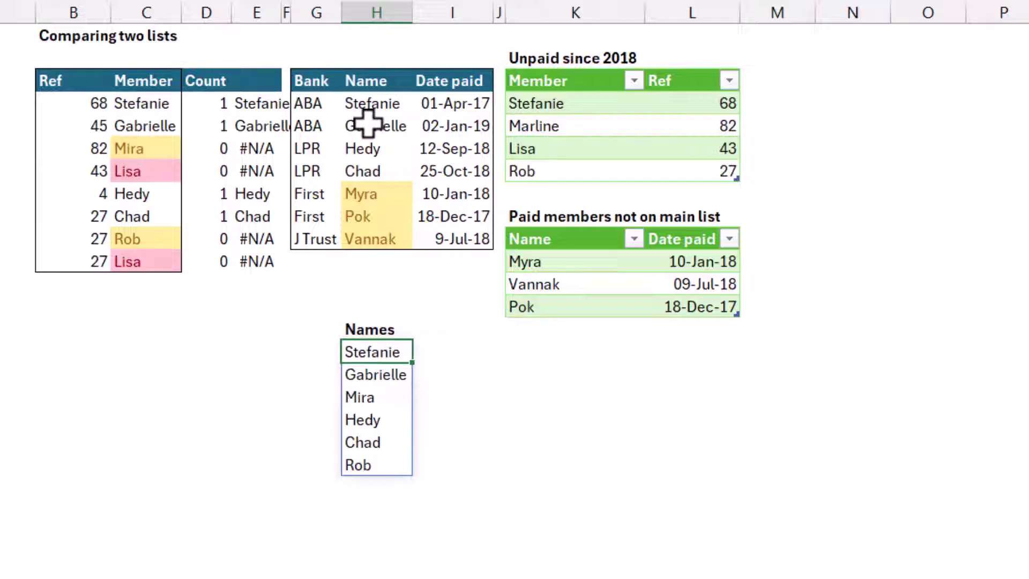
Step: Enter =VSTACK(C4:C11,H4:H10) in I16 to stack Member names above the paid names
{"action": "key", "text": "F2"}
{"action": "left_click", "coordinate": [421, 352]}
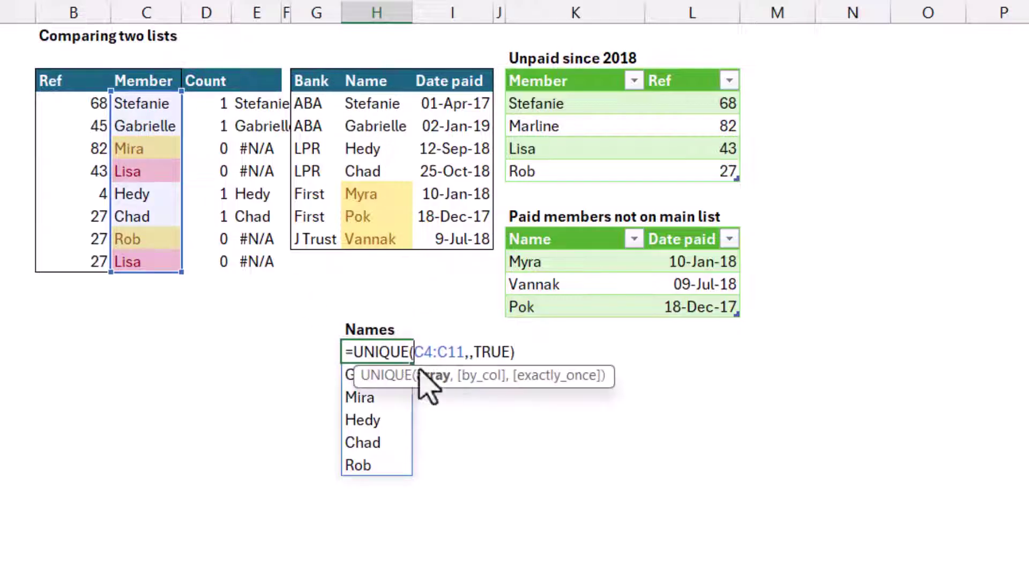
{"action": "type", "text": "vst"}
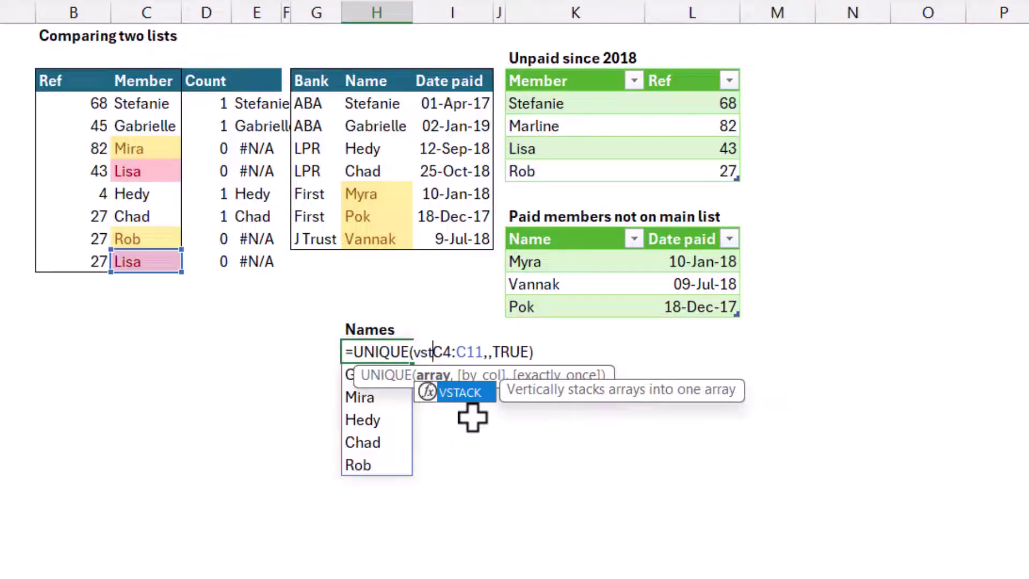
{"action": "key", "text": "Escape"}
{"action": "key", "text": "Right"}
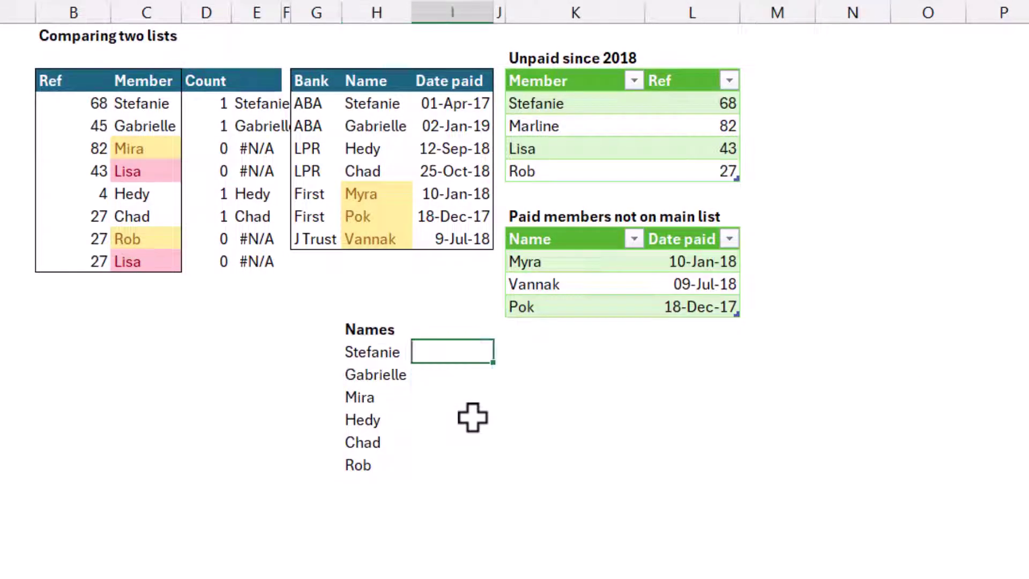
{"action": "type", "text": "=vst"}
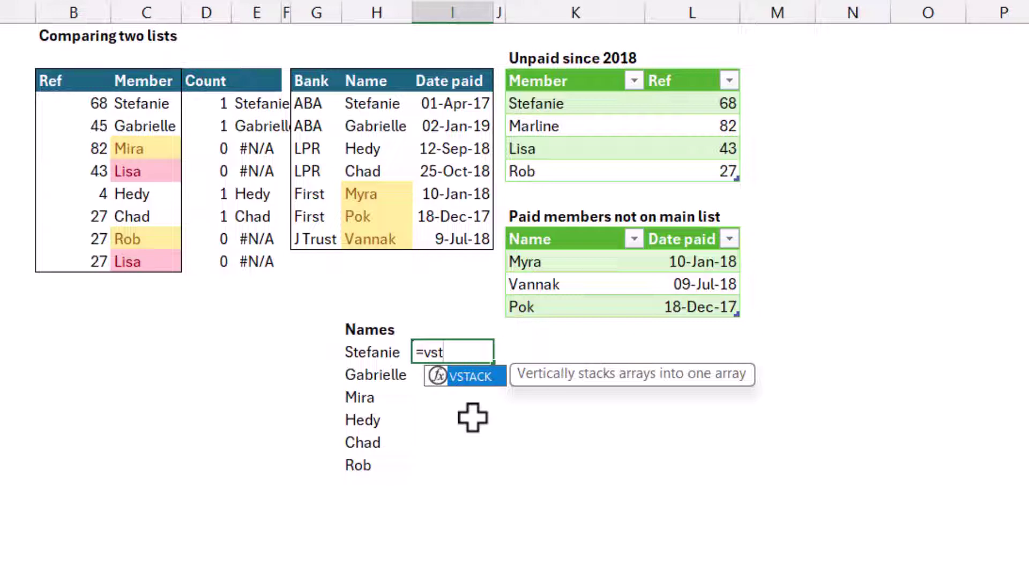
{"action": "key", "text": "Tab"}
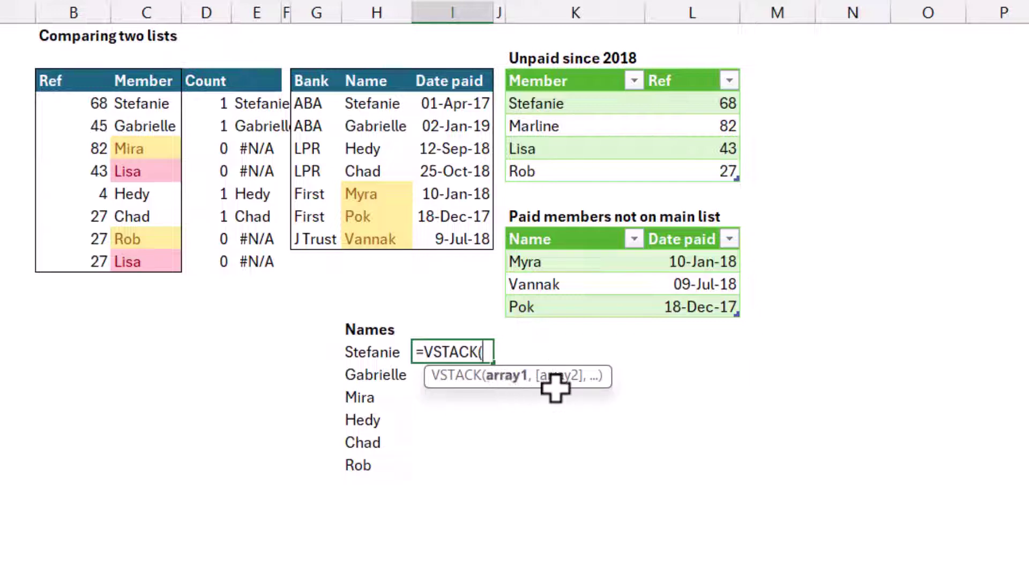
{"action": "left_click_drag", "start_coordinate": [154, 104], "coordinate": [162, 257]}
{"action": "type", "text": ","}
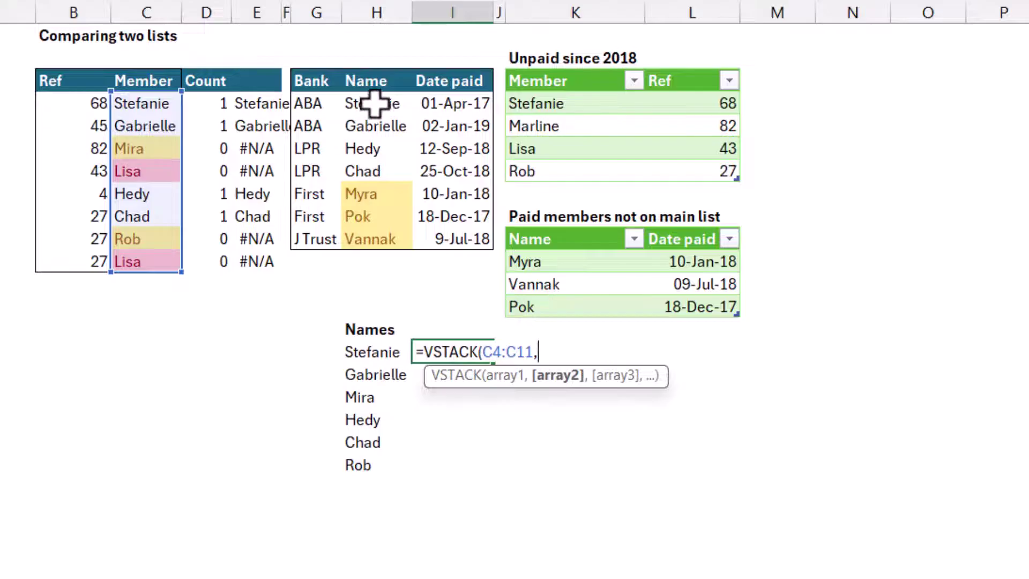
{"action": "left_click_drag", "start_coordinate": [368, 104], "coordinate": [371, 231]}
{"action": "type", "text": ")"}
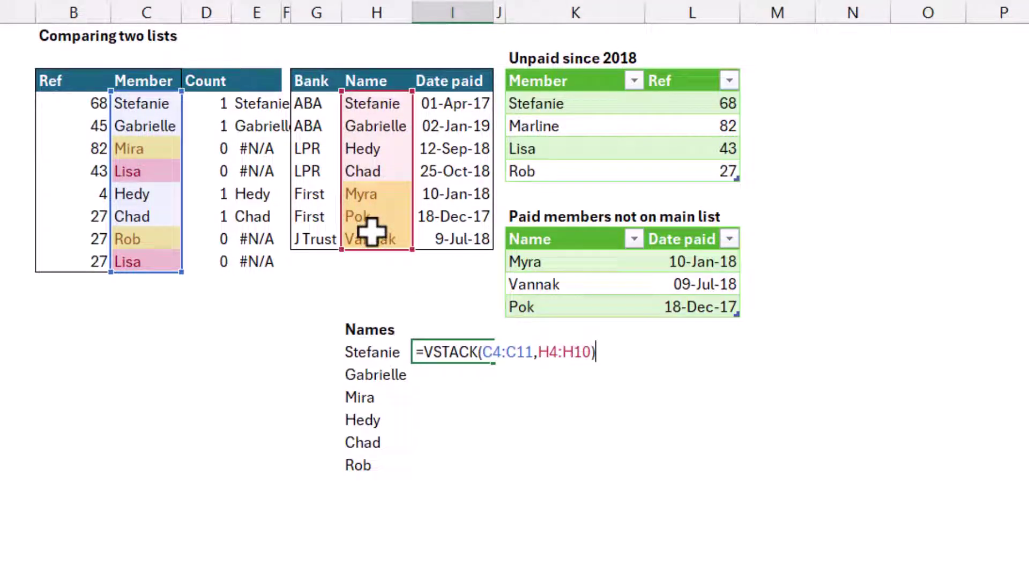
{"action": "key", "text": "Return"}
{"action": "key", "text": "Up"}
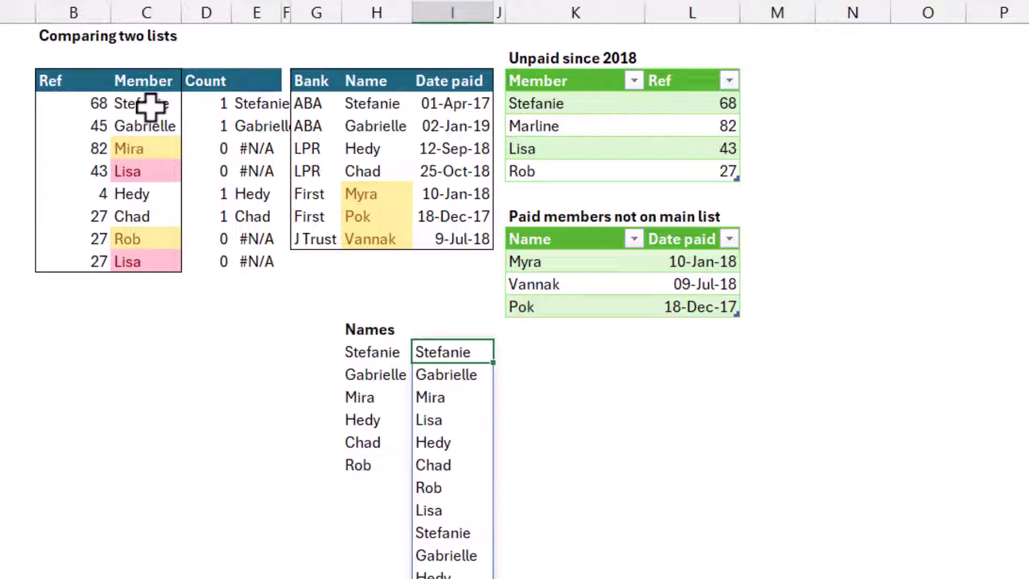
Step: Enter =UNIQUE(VSTACK(C4:C11,H4:H10),,TRUE) in D16, listing Mira, Rob, Myra, Pok and Vannak
{"action": "left_click", "coordinate": [265, 351]}
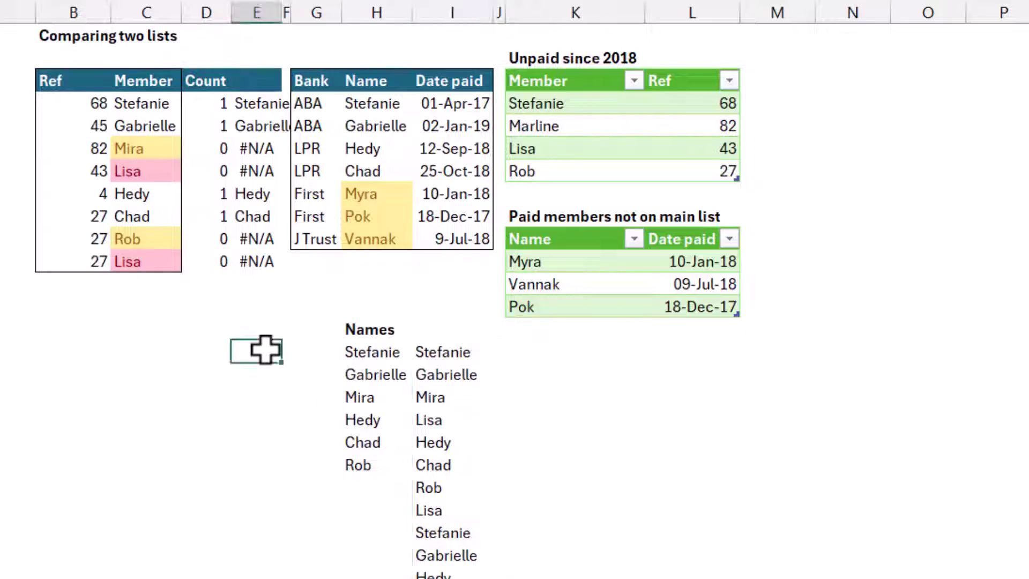
{"action": "key", "text": "Left"}
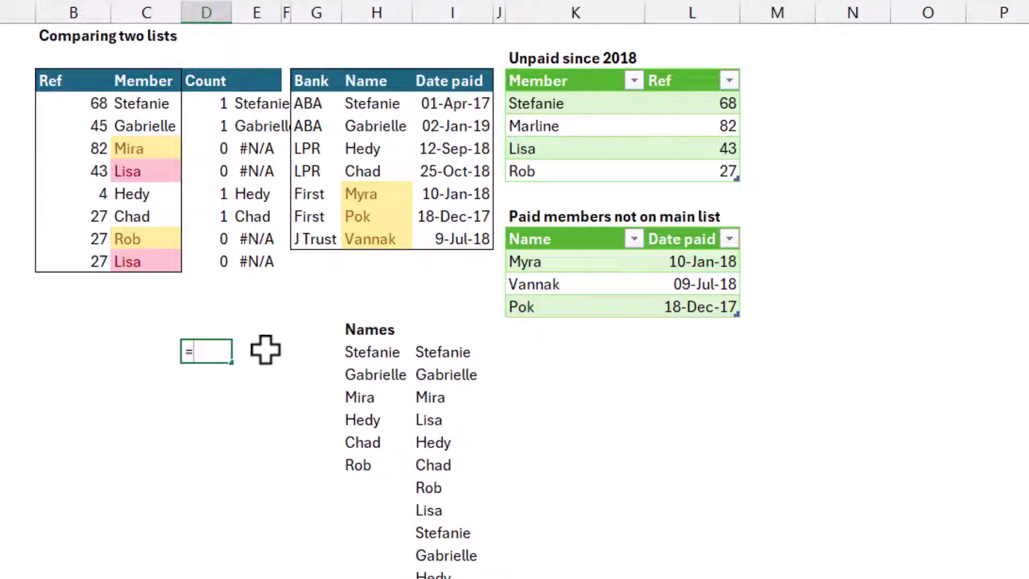
{"action": "type", "text": "=uniq"}
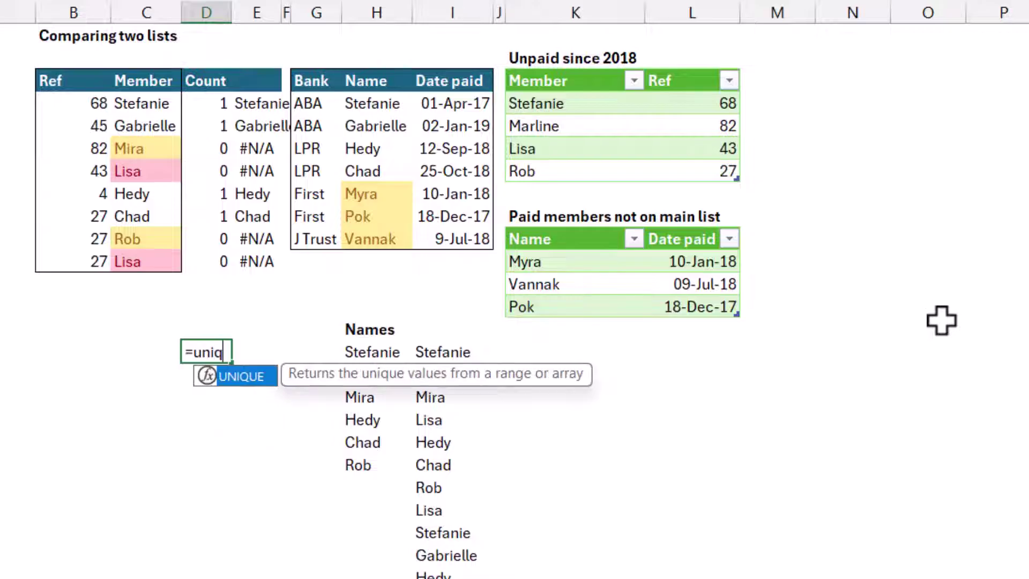
{"action": "key", "text": "Tab"}
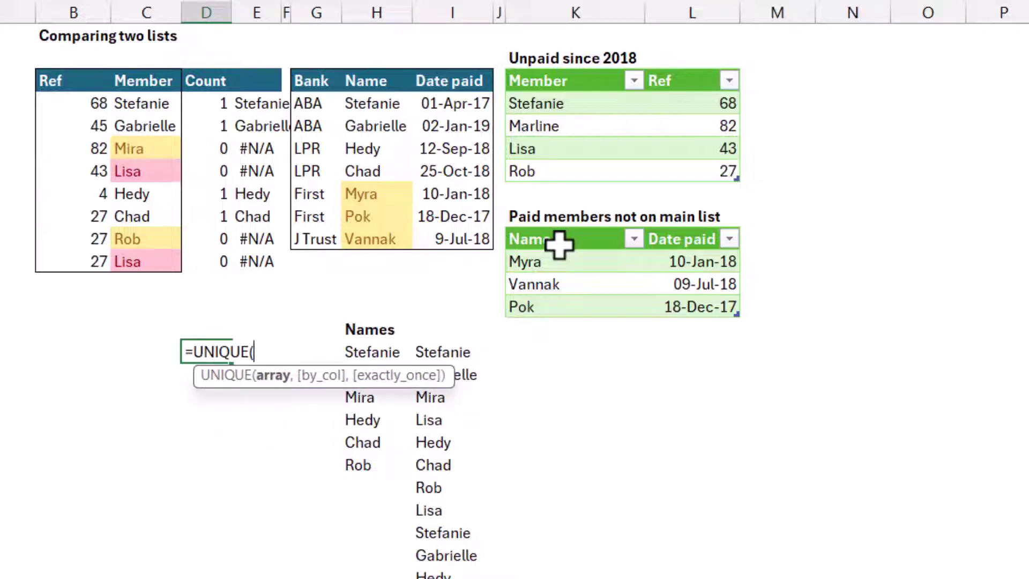
{"action": "type", "text": "vst"}
{"action": "key", "text": "Tab"}
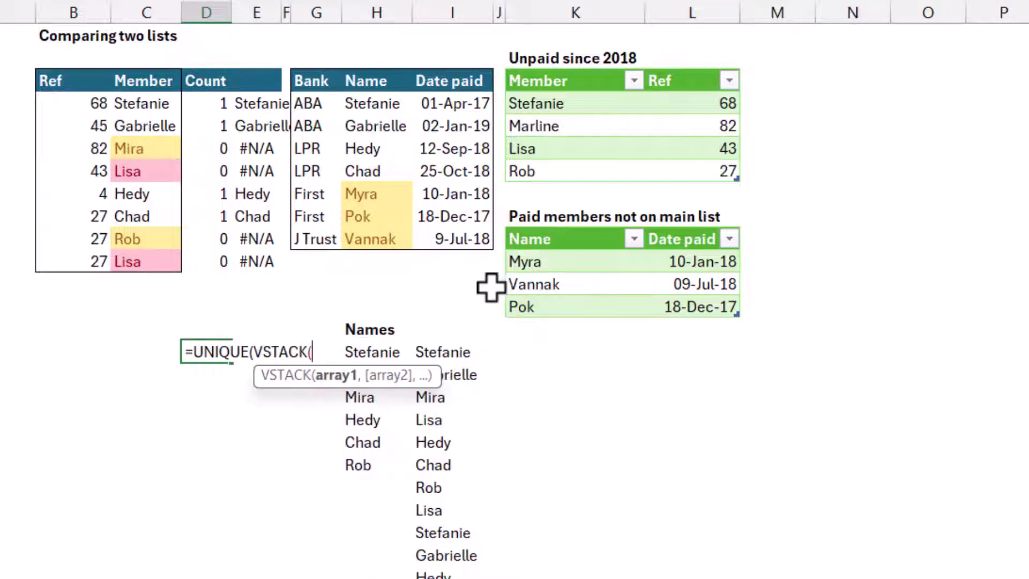
{"action": "left_click_drag", "start_coordinate": [158, 105], "coordinate": [161, 259]}
{"action": "type", "text": ","}
{"action": "left_click_drag", "start_coordinate": [377, 105], "coordinate": [383, 238]}
{"action": "type", "text": ")"}
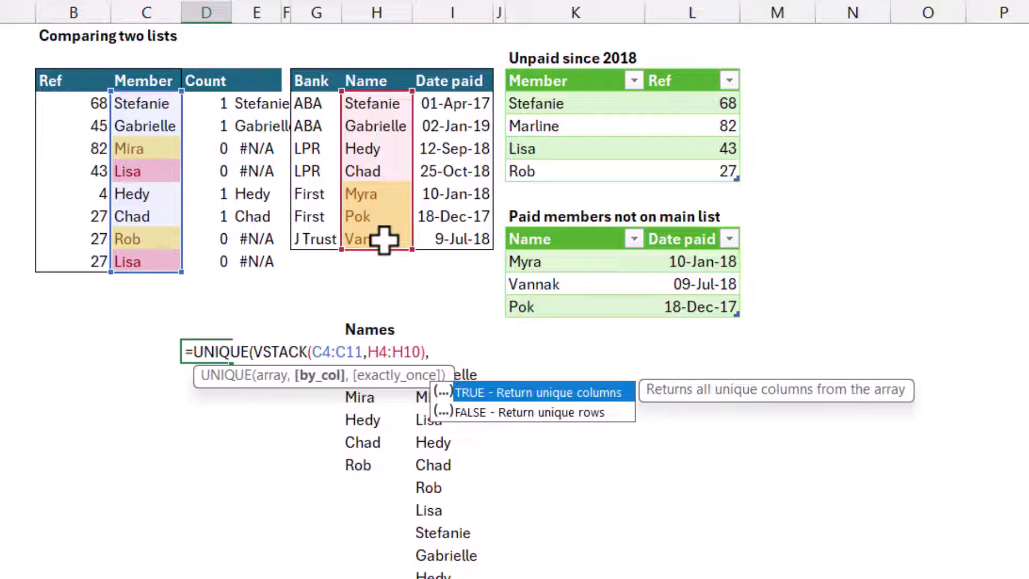
{"action": "type", "text": ","}
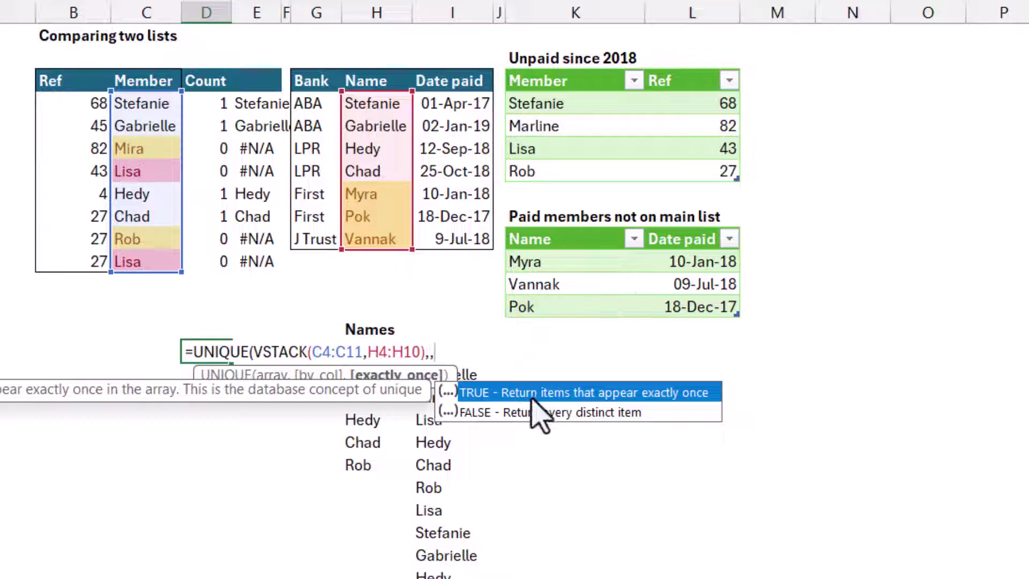
{"action": "key", "text": "Tab"}
{"action": "type", "text": ")"}
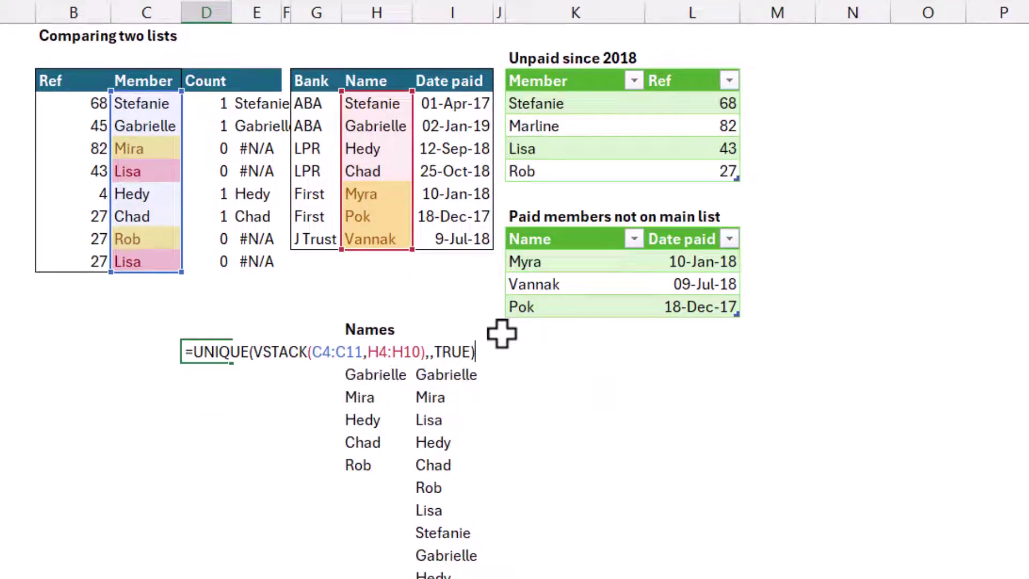
{"action": "key", "text": "ctrl+Return"}
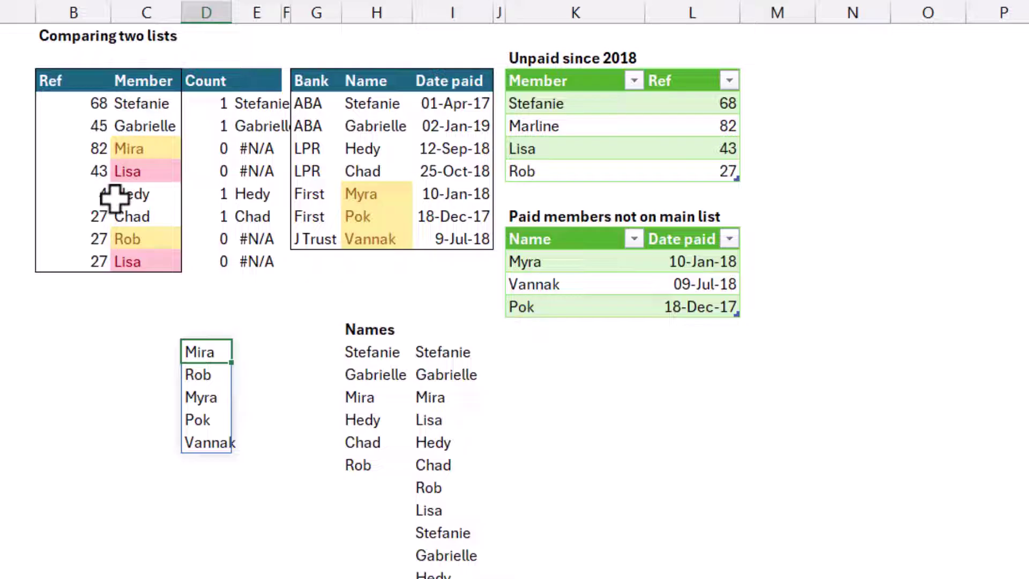
{"action": "left_click", "coordinate": [144, 172]}
{"action": "left_click", "coordinate": [149, 262]}
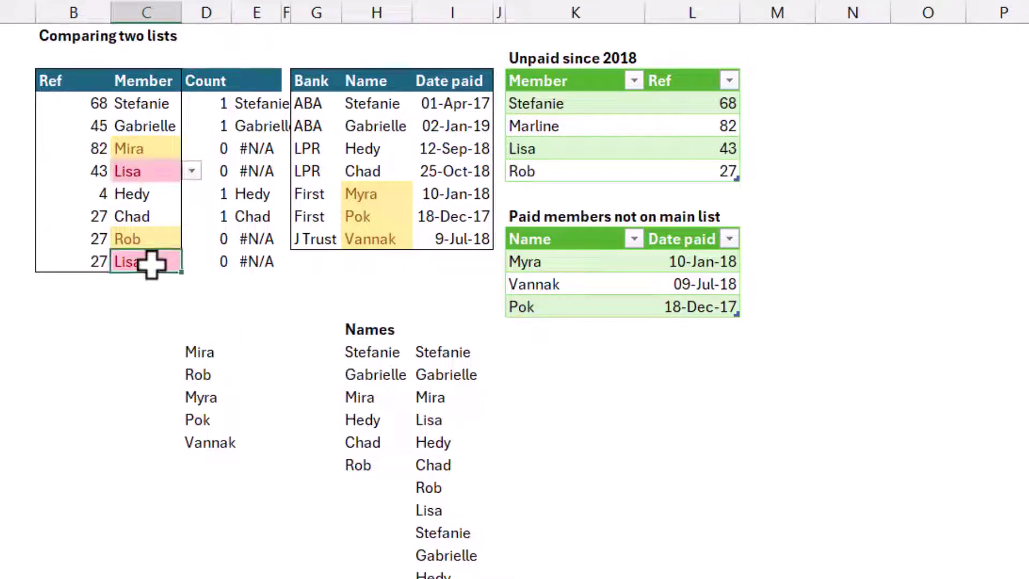
{"action": "left_click", "coordinate": [155, 170]}
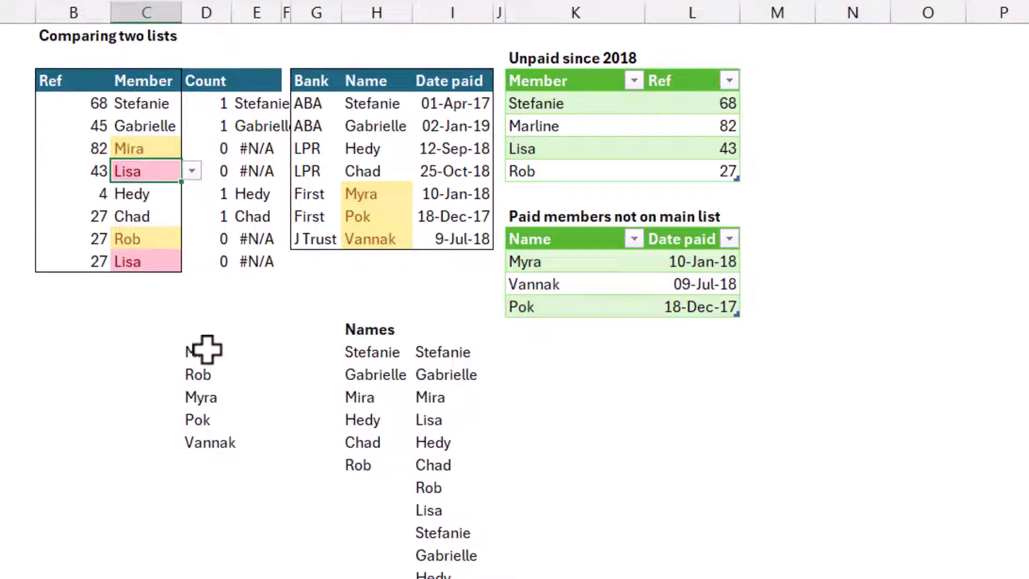
{"action": "left_click", "coordinate": [209, 328]}
{"action": "left_click", "coordinate": [202, 370]}
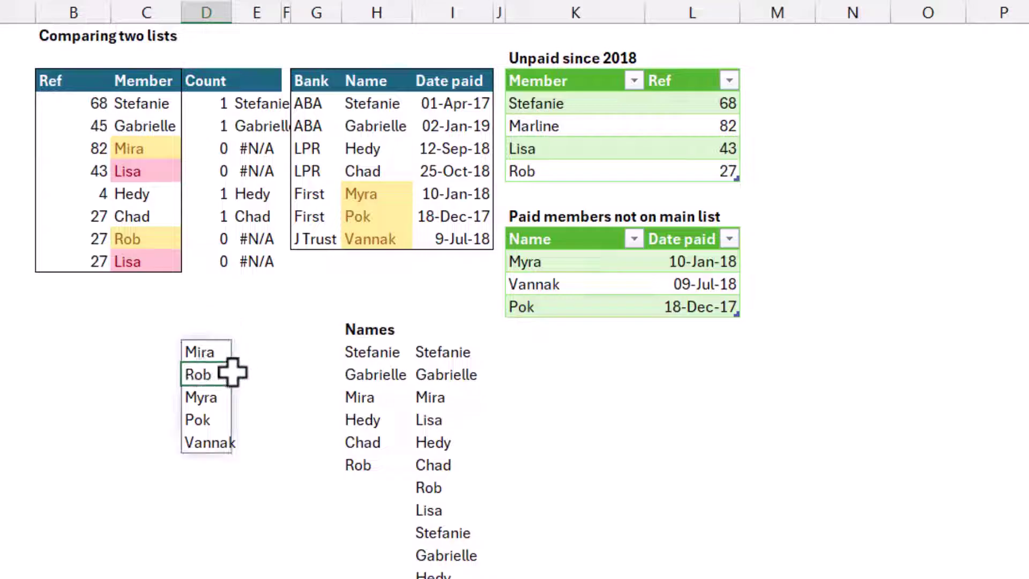
{"action": "left_click", "coordinate": [208, 353]}
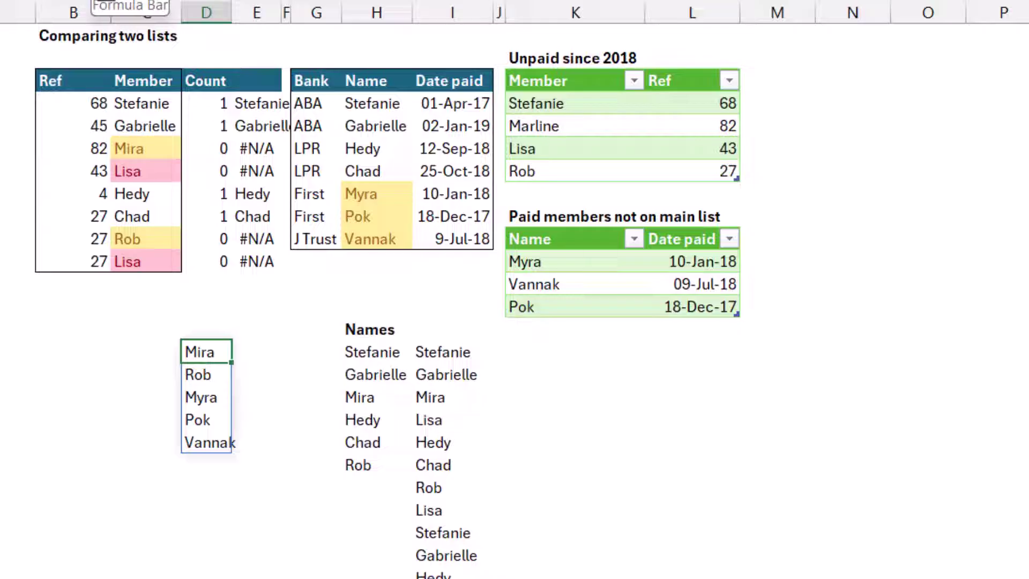
{"action": "left_click", "coordinate": [225, 382]}
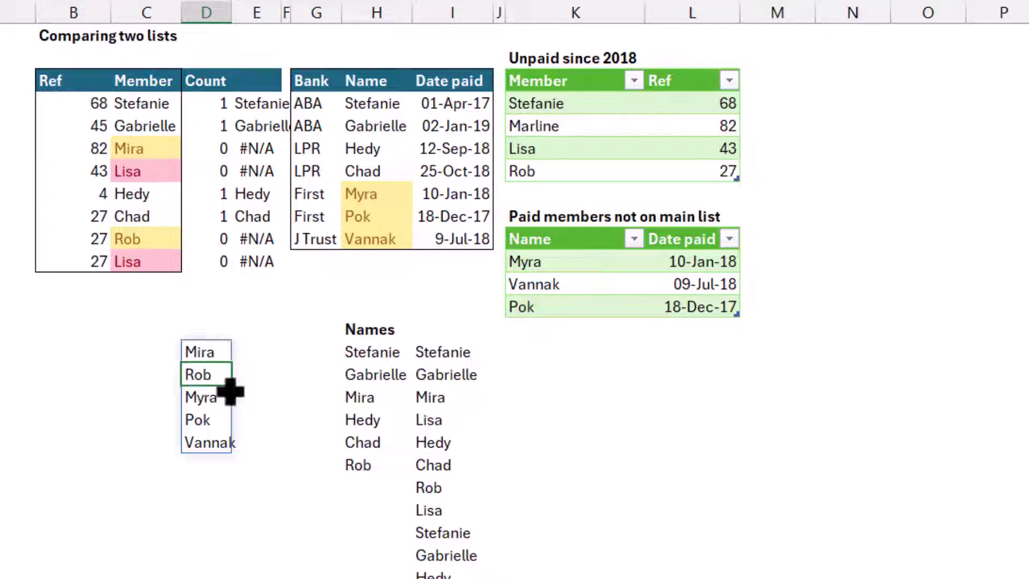
{"action": "left_click", "coordinate": [194, 351]}
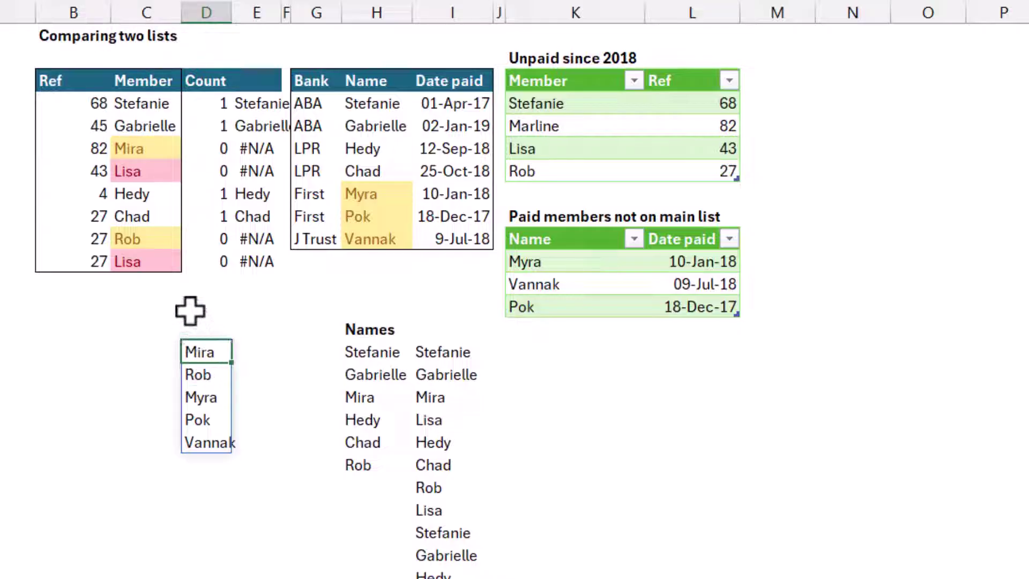
{"action": "left_click", "coordinate": [269, 343]}
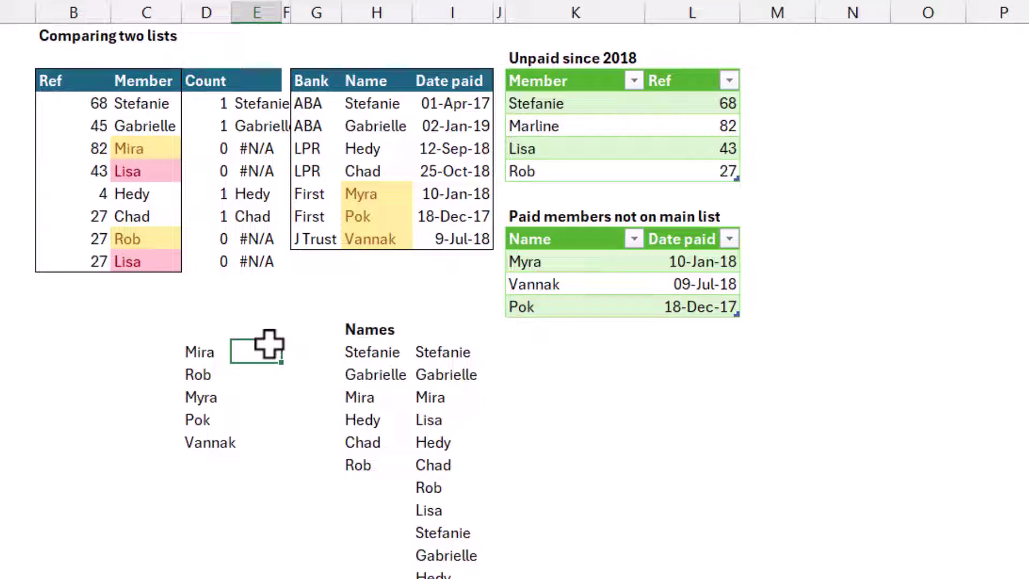
{"action": "left_click_drag", "start_coordinate": [558, 102], "coordinate": [698, 163]}
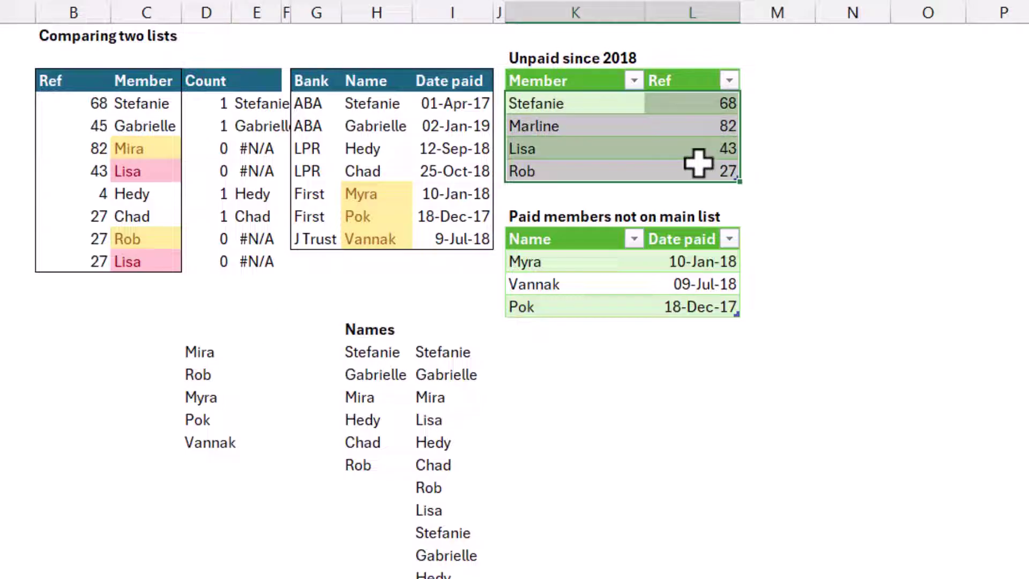
{"action": "left_click", "coordinate": [566, 144]}
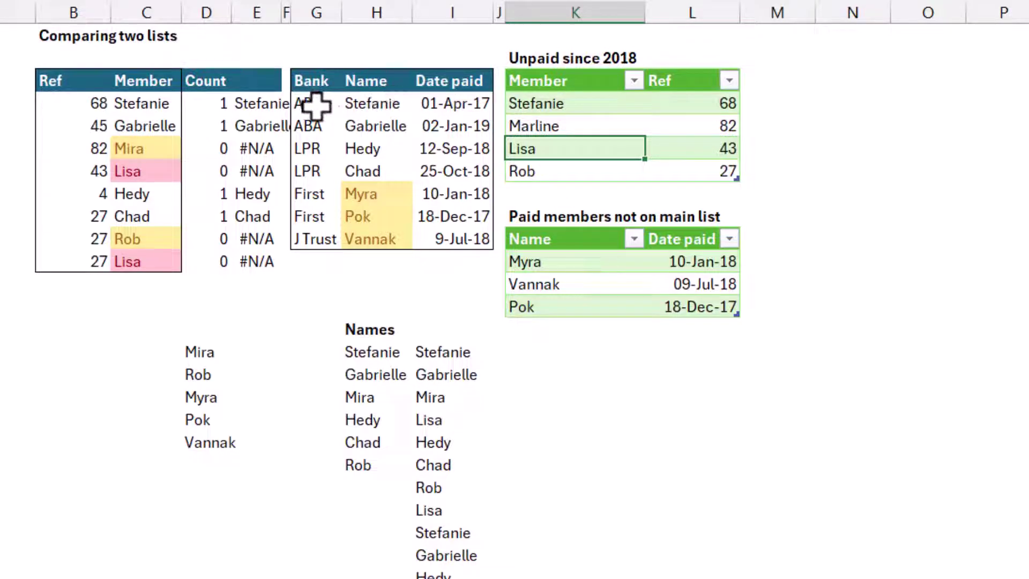
{"action": "left_click_drag", "start_coordinate": [317, 106], "coordinate": [465, 103]}
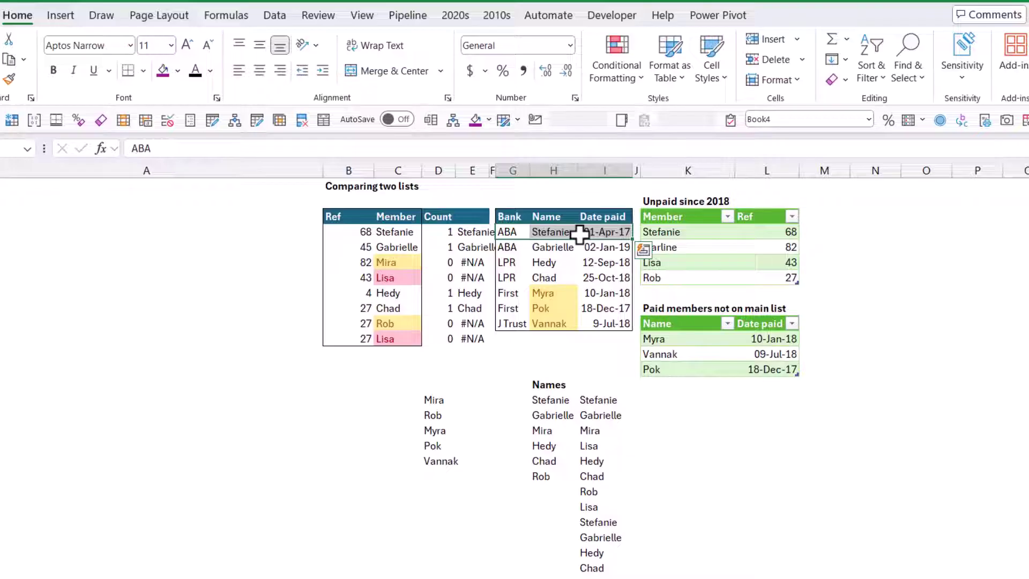
Step: Load the Ref and Member range B3:C11, with headers, into Power Query as Table7
{"action": "left_click", "coordinate": [377, 287]}
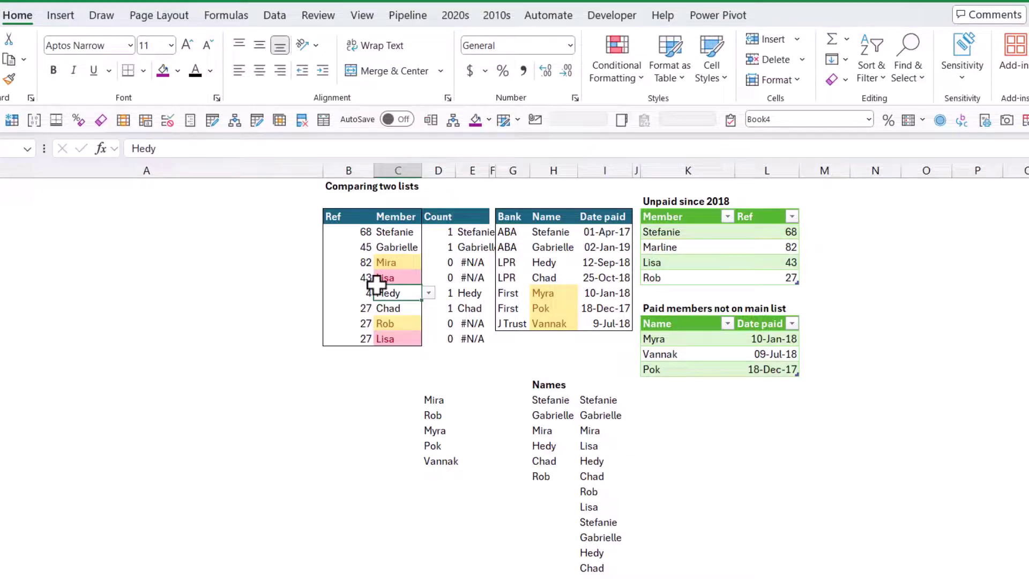
{"action": "left_click_drag", "start_coordinate": [340, 216], "coordinate": [402, 338]}
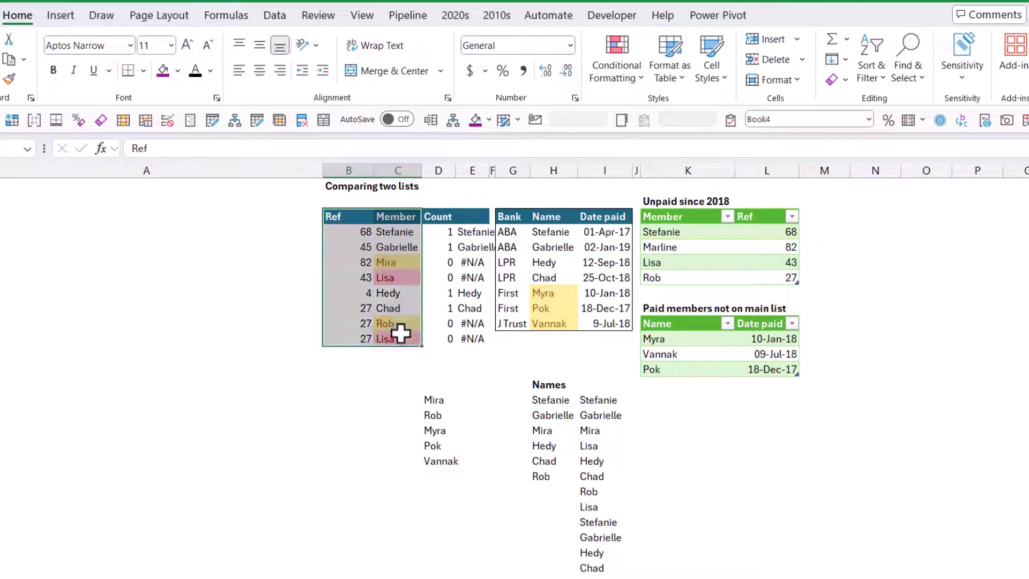
{"action": "left_click", "coordinate": [275, 16]}
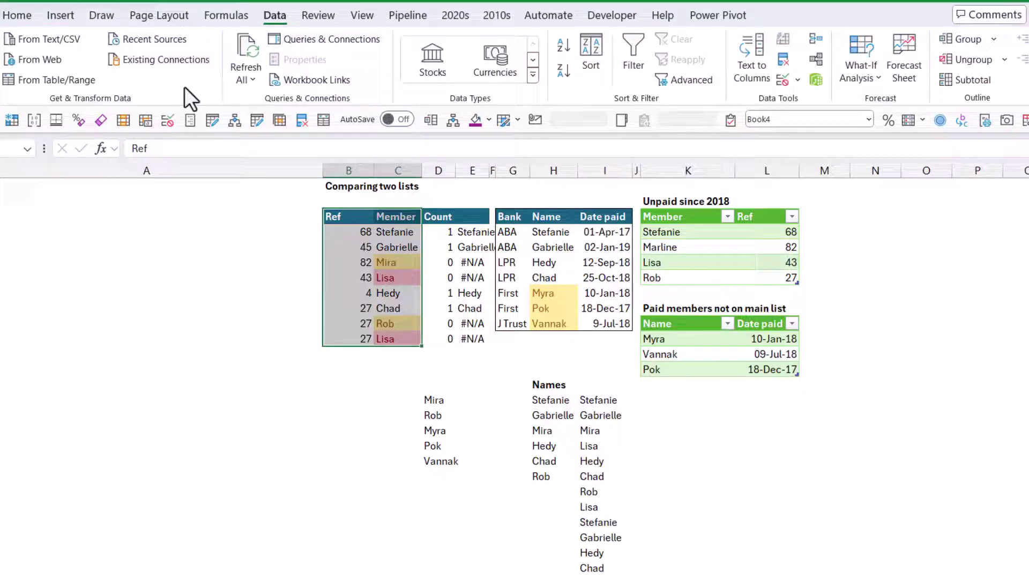
{"action": "left_click", "coordinate": [63, 82]}
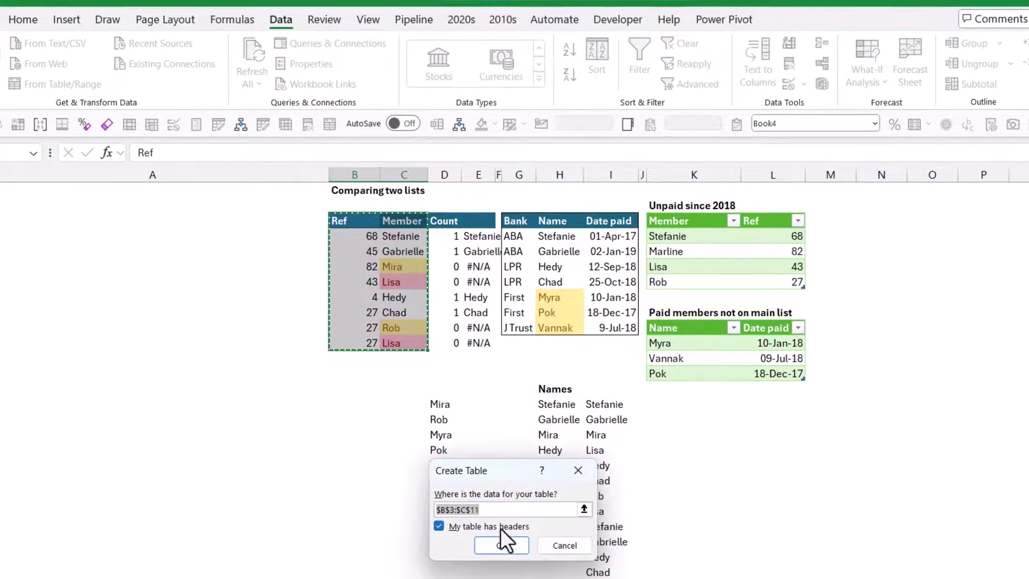
{"action": "left_click", "coordinate": [520, 559]}
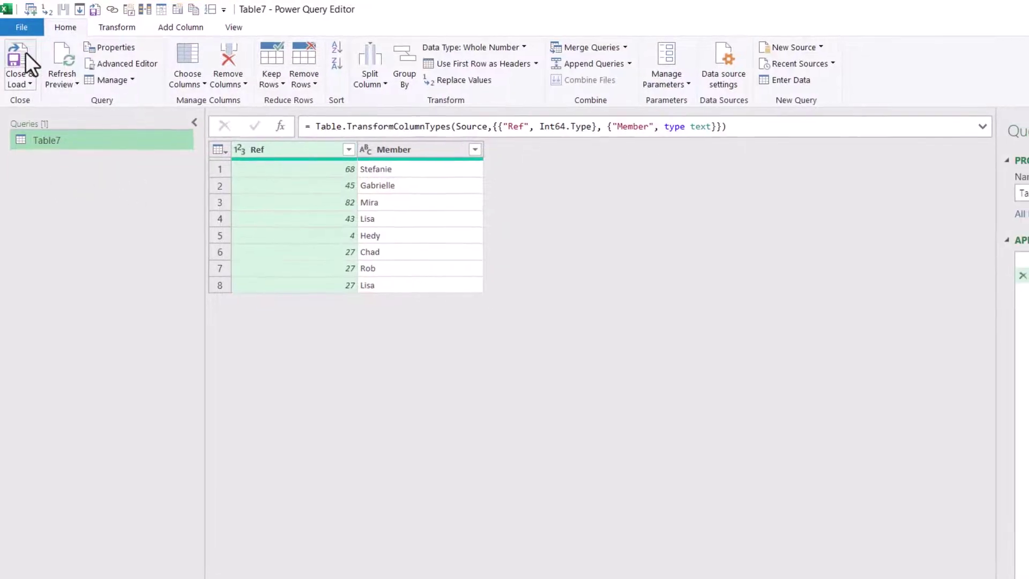
Step: Load the query to Excel and permanently delete the Table7 output sheet
{"action": "left_click", "coordinate": [17, 62]}
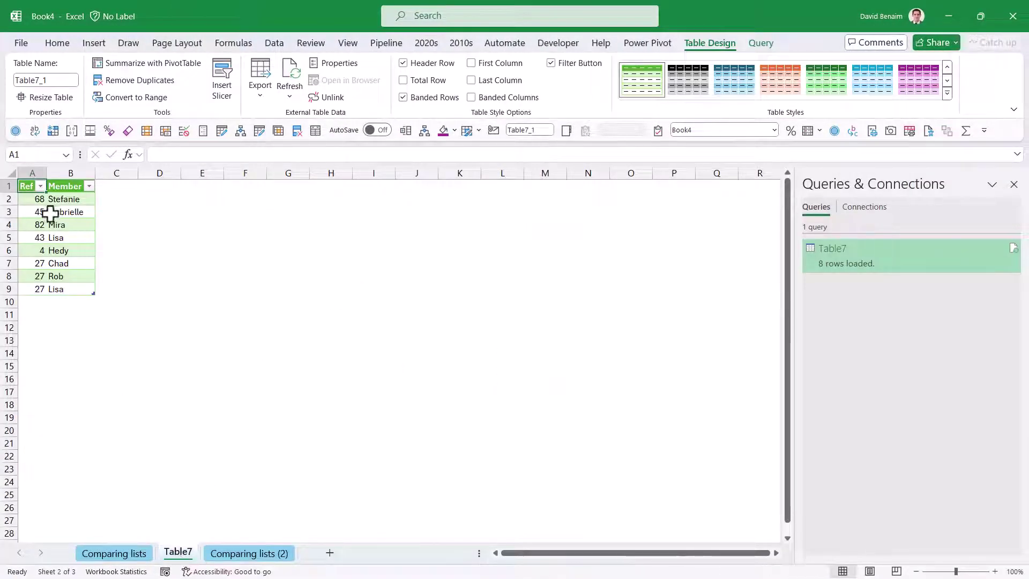
{"action": "right_click", "coordinate": [181, 555]}
{"action": "left_click", "coordinate": [231, 365]}
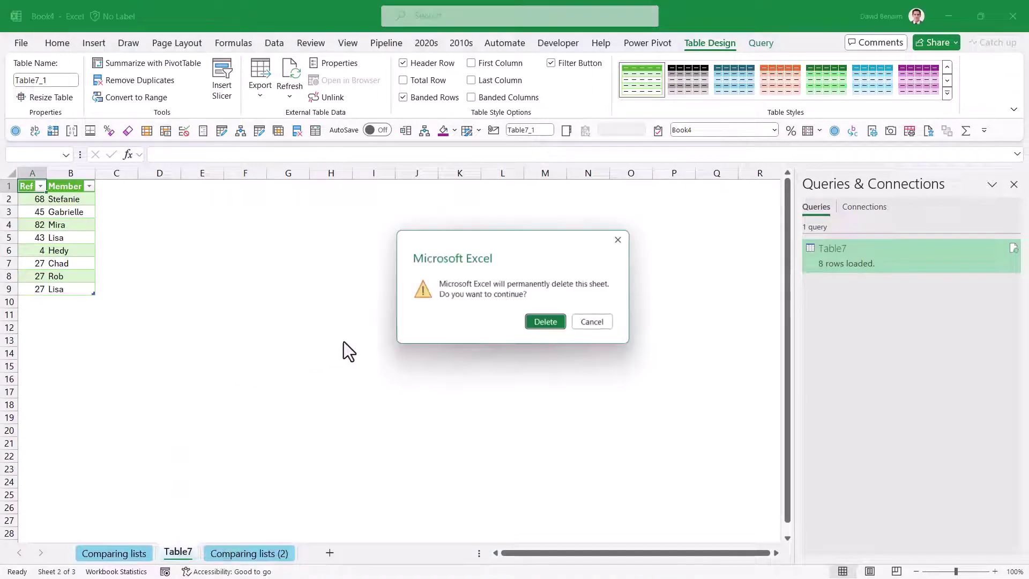
{"action": "left_click", "coordinate": [539, 323]}
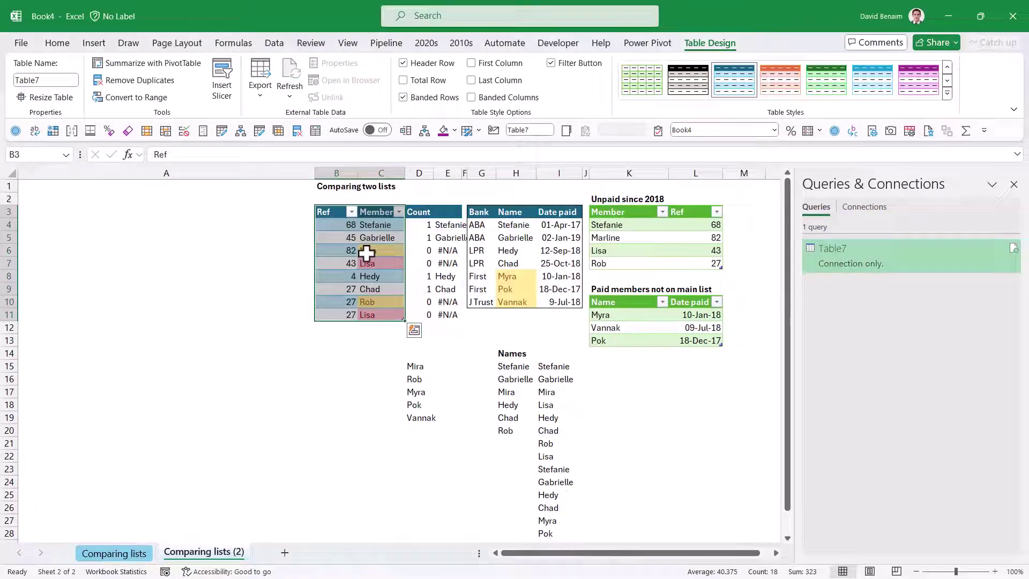
Step: Import the G3:I10 Bank, Name and Date paid table into Power Query and rename the Table7 query
{"action": "left_click", "coordinate": [375, 239]}
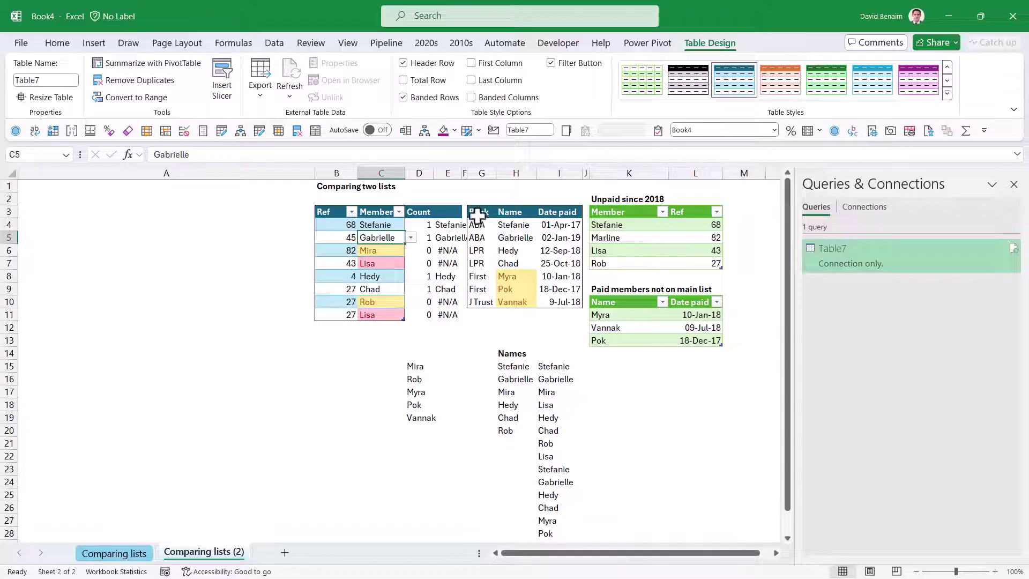
{"action": "left_click_drag", "start_coordinate": [477, 217], "coordinate": [578, 305]}
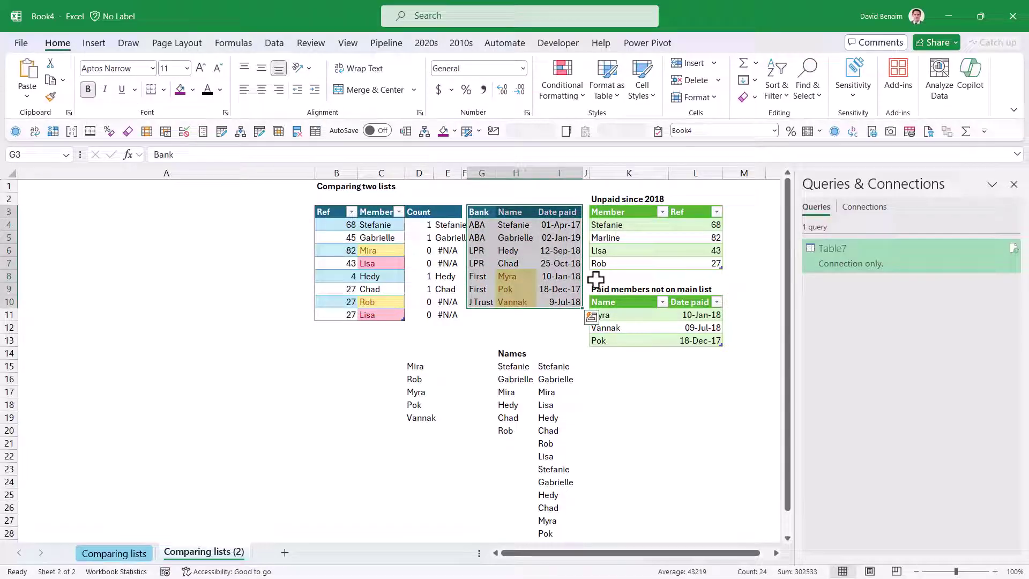
{"action": "left_click", "coordinate": [274, 42]}
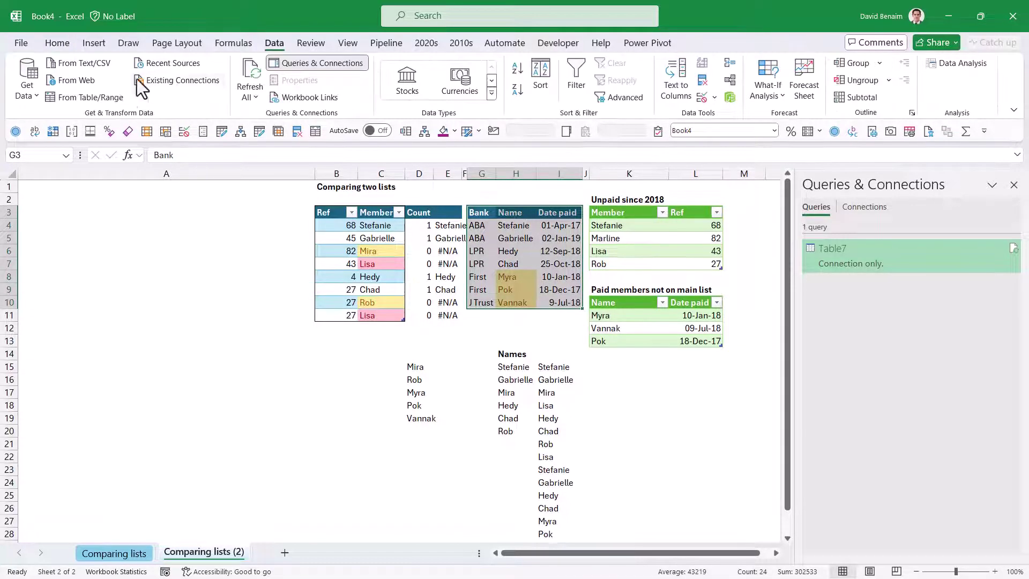
{"action": "left_click", "coordinate": [110, 100]}
{"action": "left_click", "coordinate": [59, 121]}
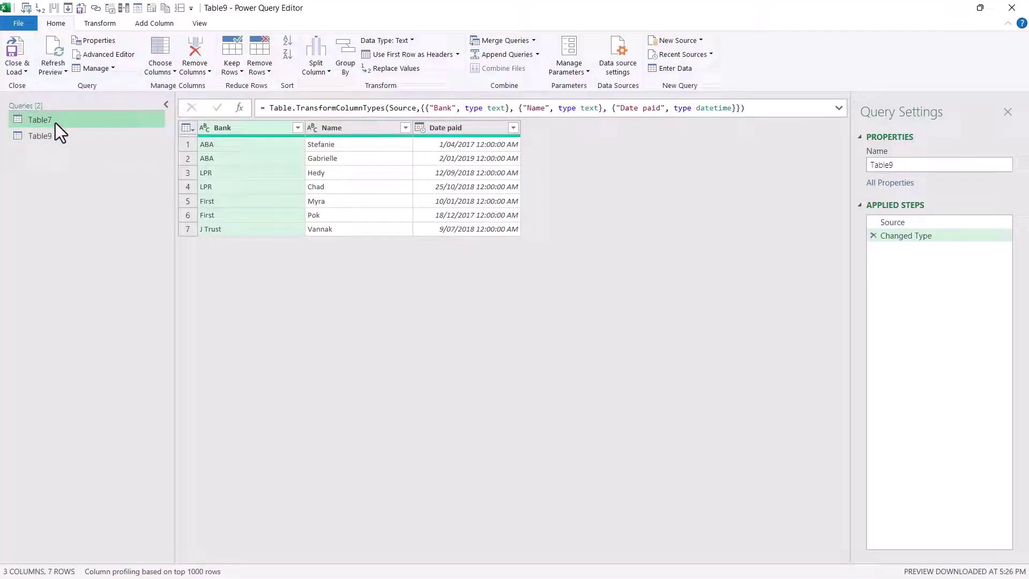
{"action": "right_click", "coordinate": [56, 122]}
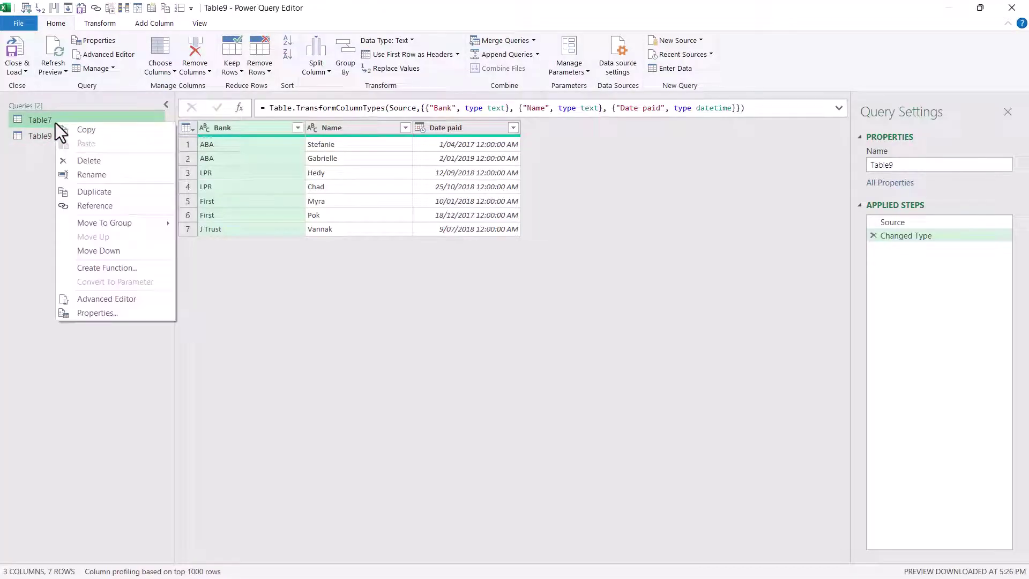
{"action": "left_click", "coordinate": [124, 177]}
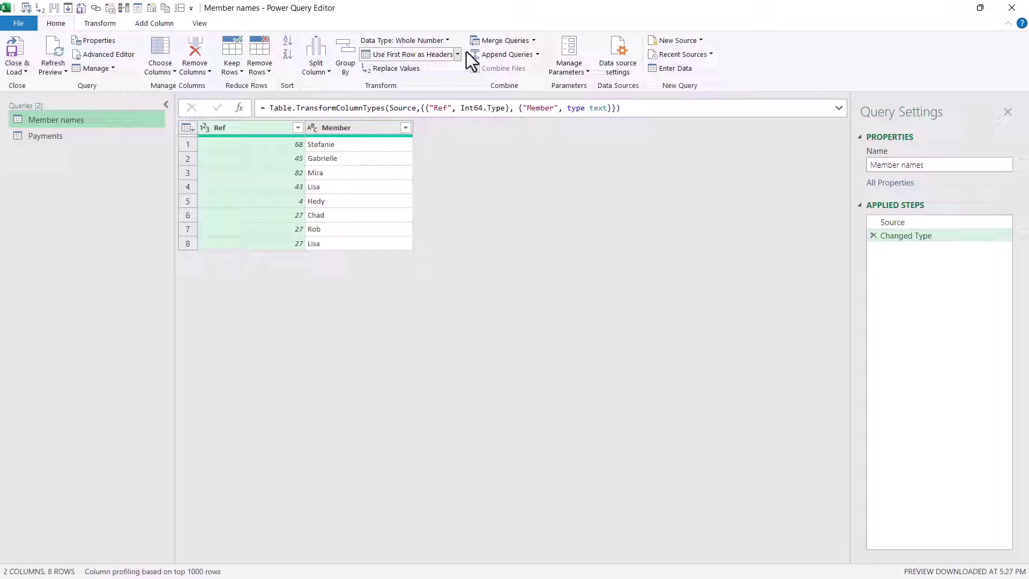
Step: Start a new merged query of Member names with Payments, matching Member to Name
{"action": "left_click", "coordinate": [533, 42]}
{"action": "left_click", "coordinate": [509, 69]}
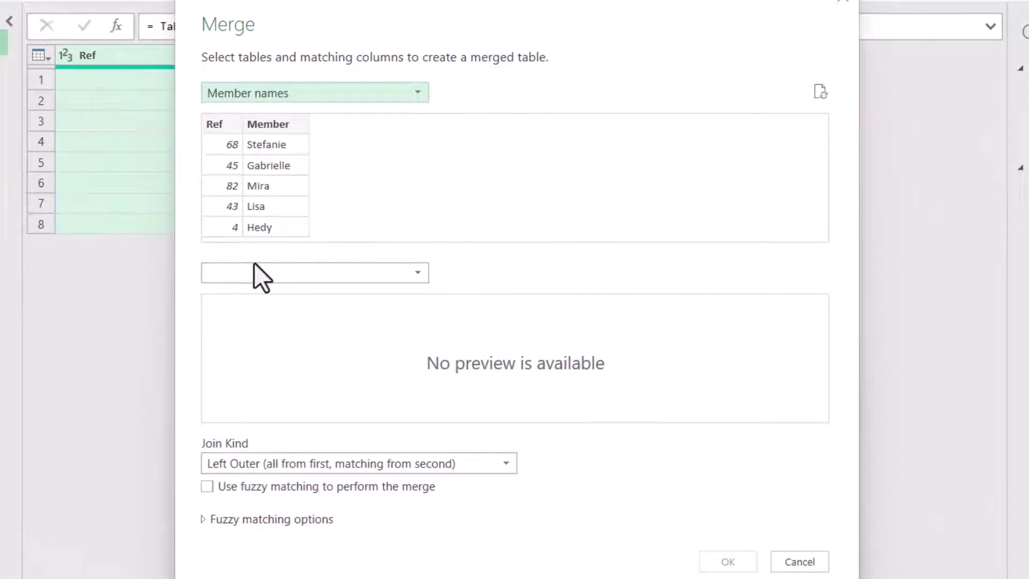
{"action": "left_click", "coordinate": [254, 274]}
{"action": "left_click", "coordinate": [262, 312]}
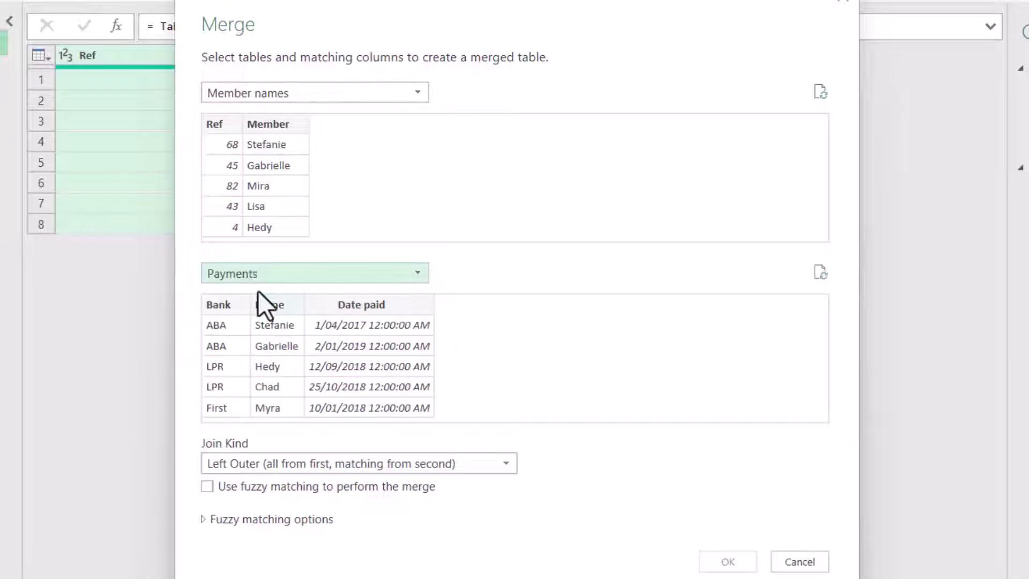
{"action": "left_click", "coordinate": [259, 129]}
{"action": "left_click", "coordinate": [285, 307]}
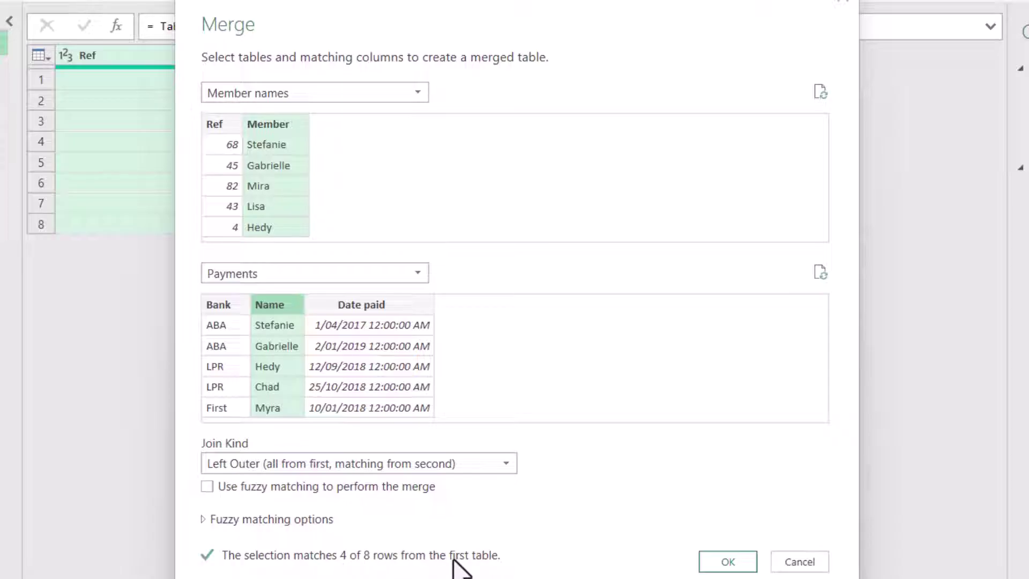
Step: Apply a Left Anti join, then remove the expanded Payments step
{"action": "left_click", "coordinate": [449, 464]}
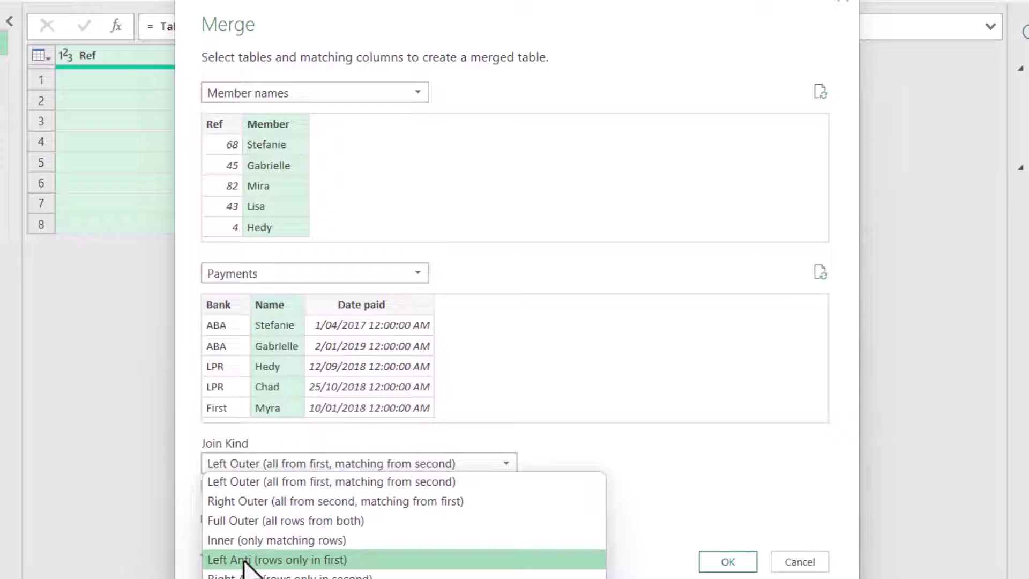
{"action": "left_click", "coordinate": [362, 560]}
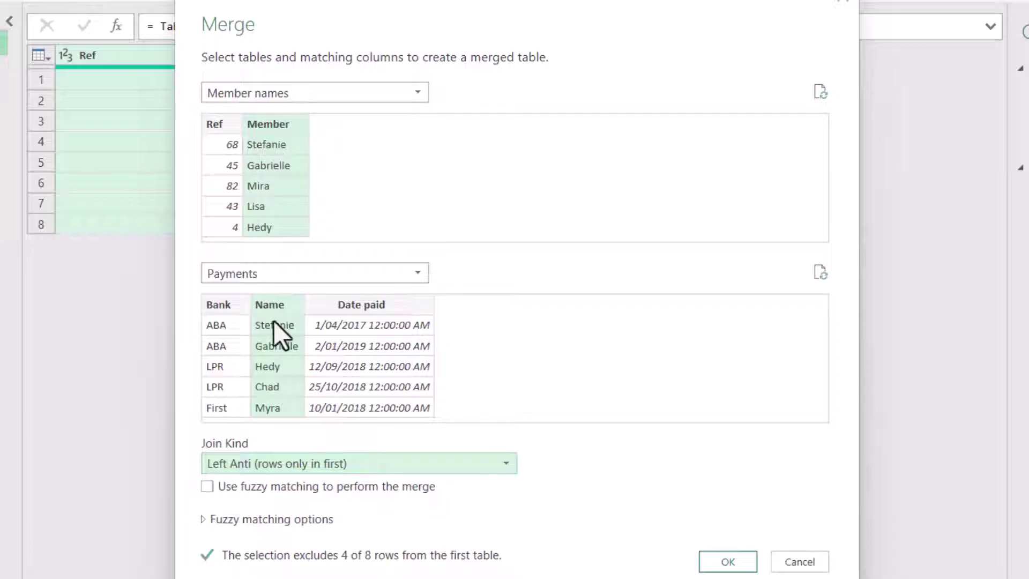
{"action": "left_click", "coordinate": [733, 560]}
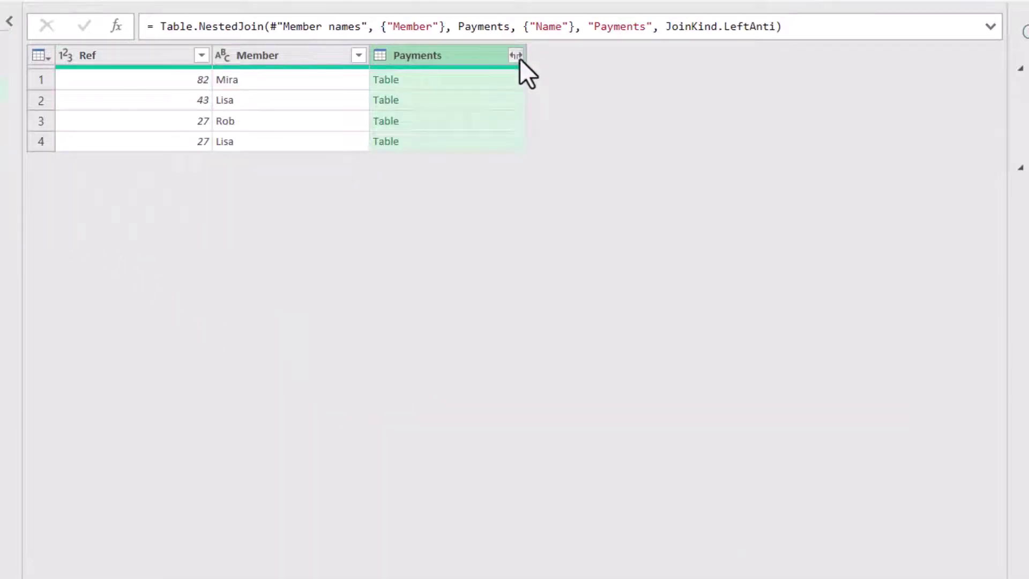
{"action": "left_click", "coordinate": [520, 59]}
{"action": "left_click", "coordinate": [398, 281]}
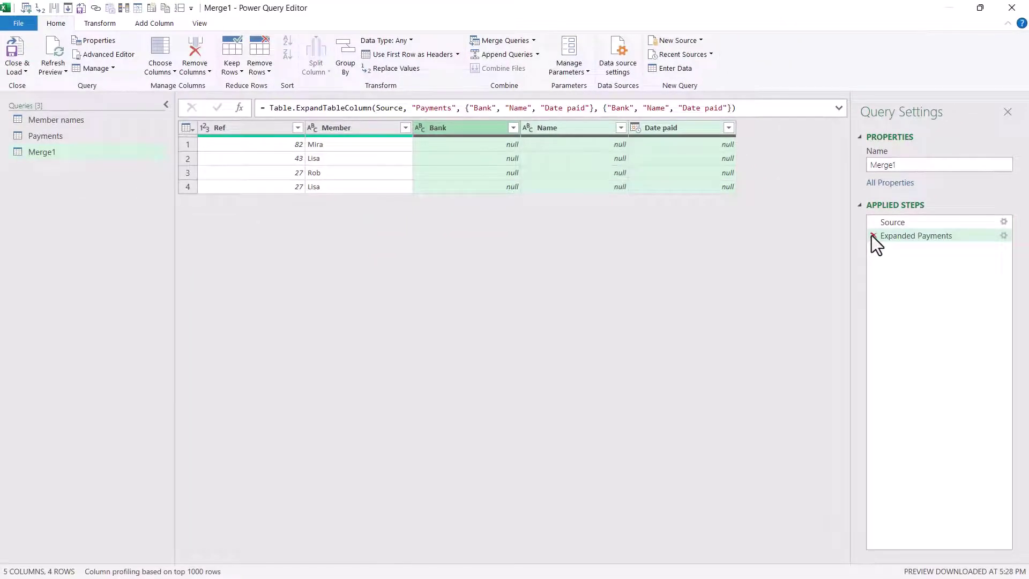
{"action": "left_click", "coordinate": [872, 236]}
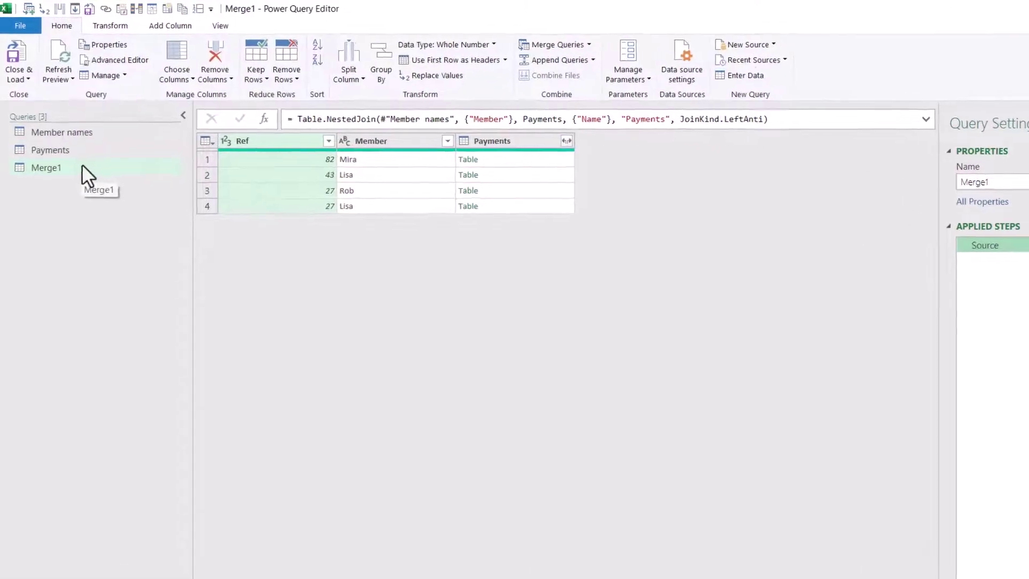
Step: Filter the Payments query's Date paid to after 1/1/2018 and check Merge1 now includes Stefanie
{"action": "left_click", "coordinate": [94, 150]}
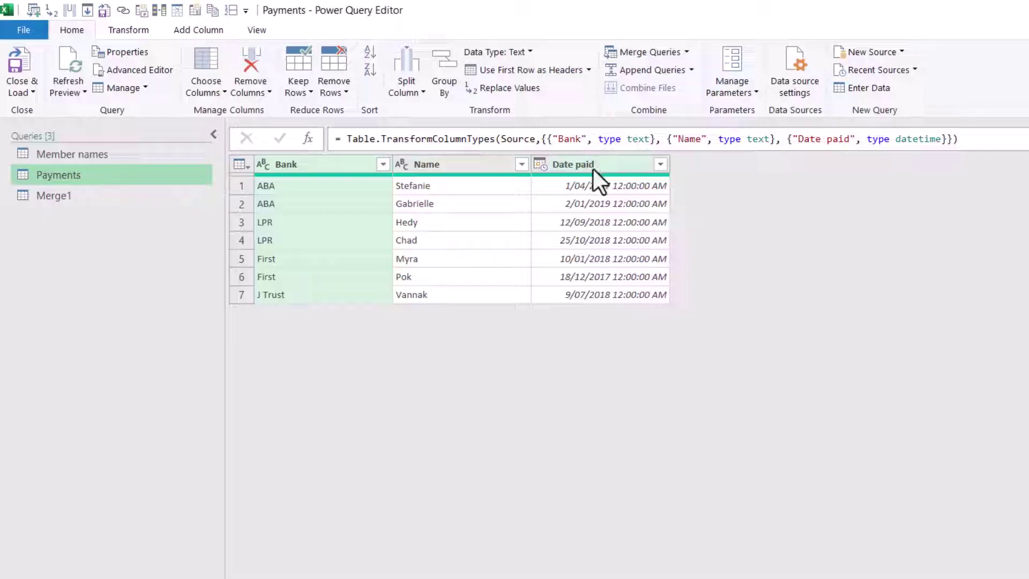
{"action": "left_click", "coordinate": [659, 165]}
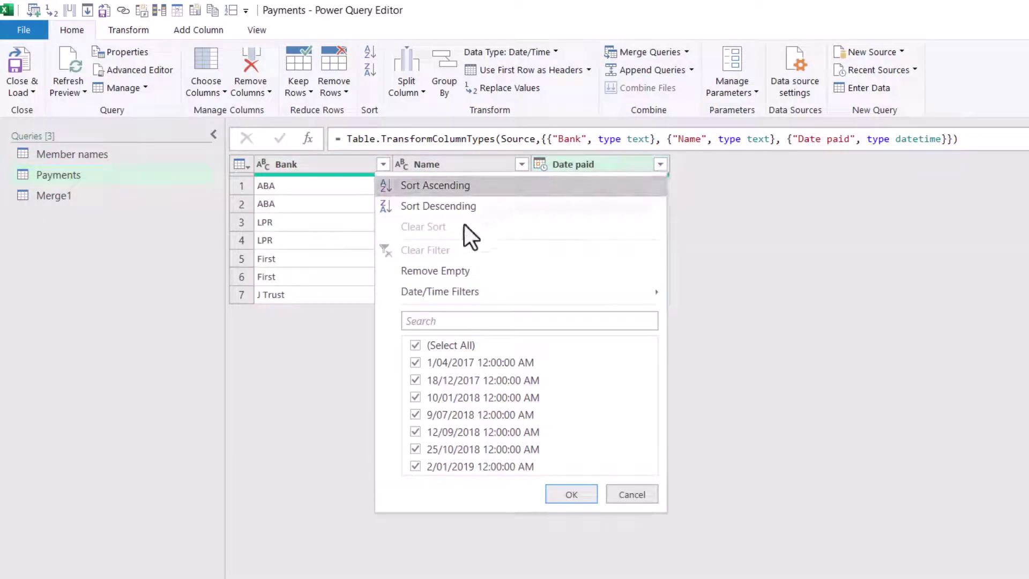
{"action": "mouse_move", "coordinate": [475, 292]}
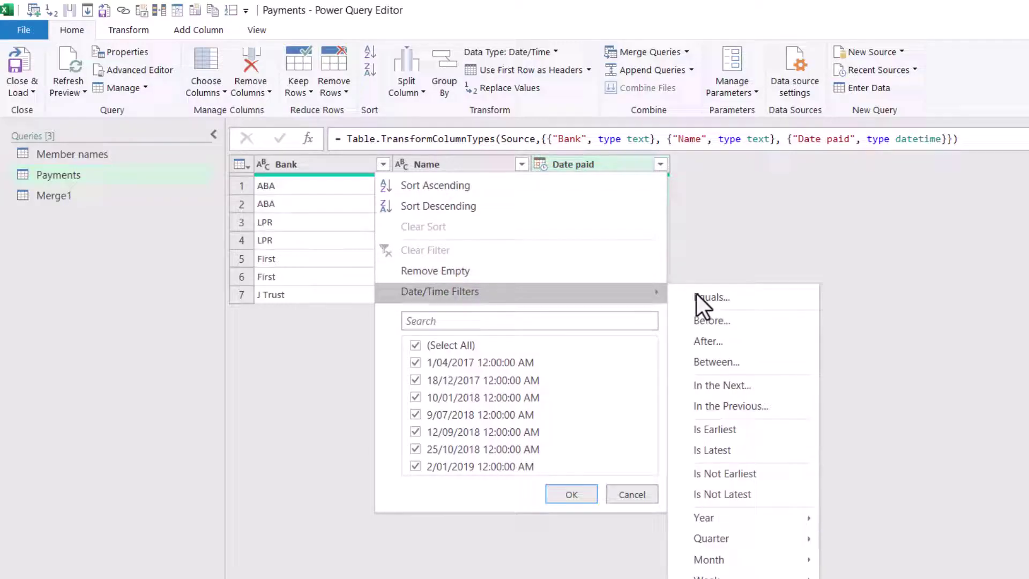
{"action": "left_click", "coordinate": [730, 343]}
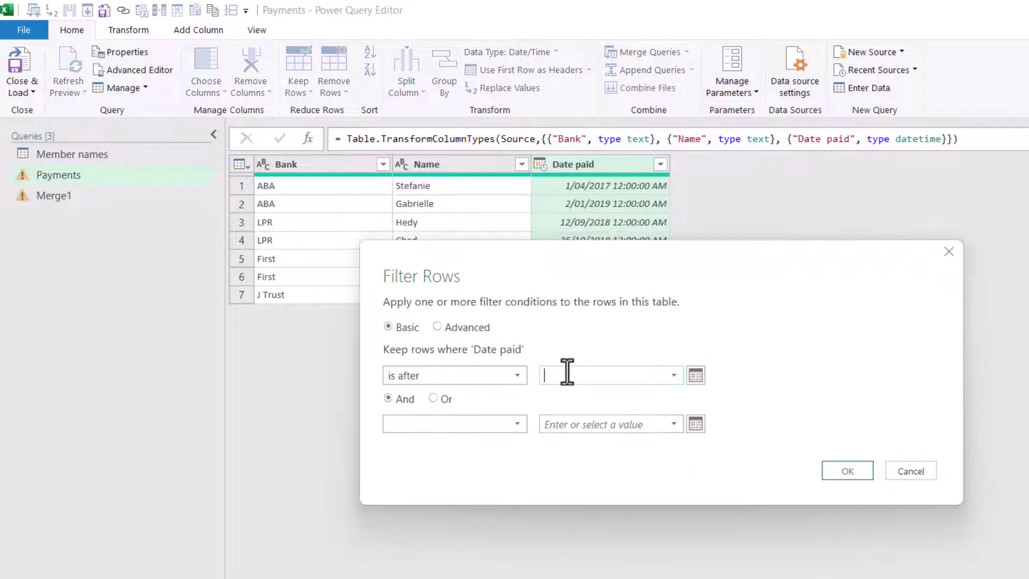
{"action": "left_click", "coordinate": [567, 372]}
{"action": "type", "text": "1/1/2018"}
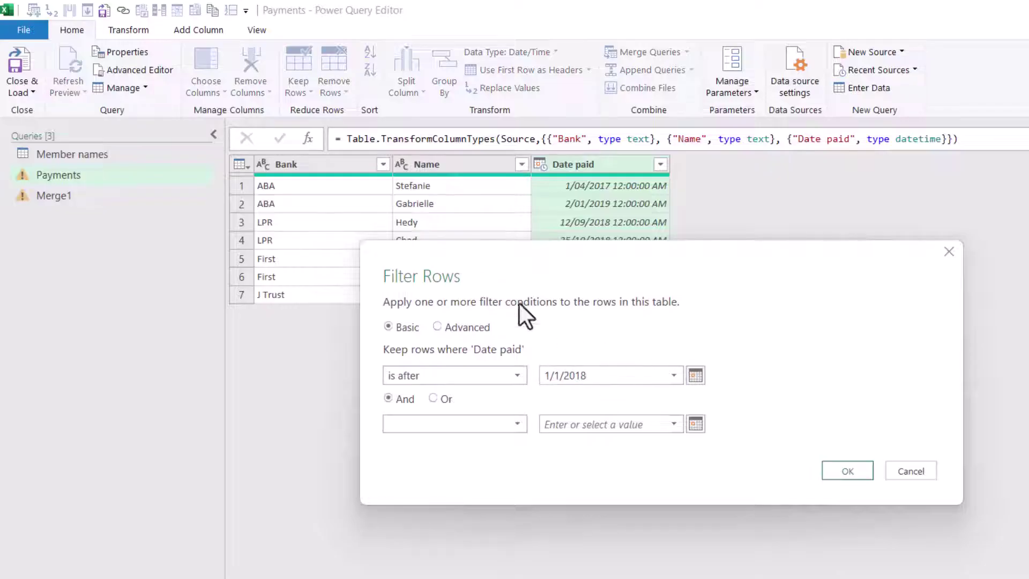
{"action": "key", "text": "Return"}
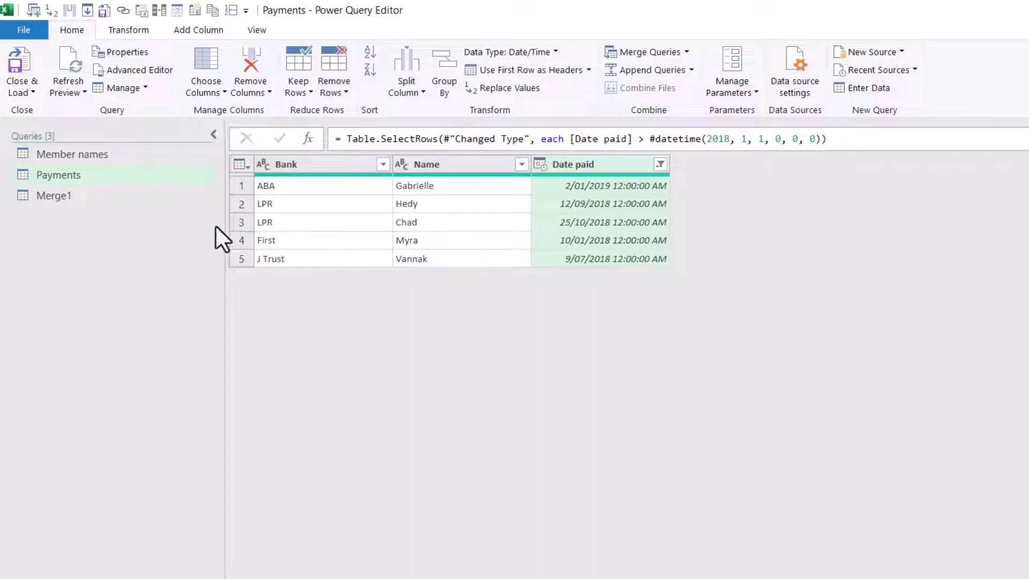
{"action": "left_click", "coordinate": [104, 201]}
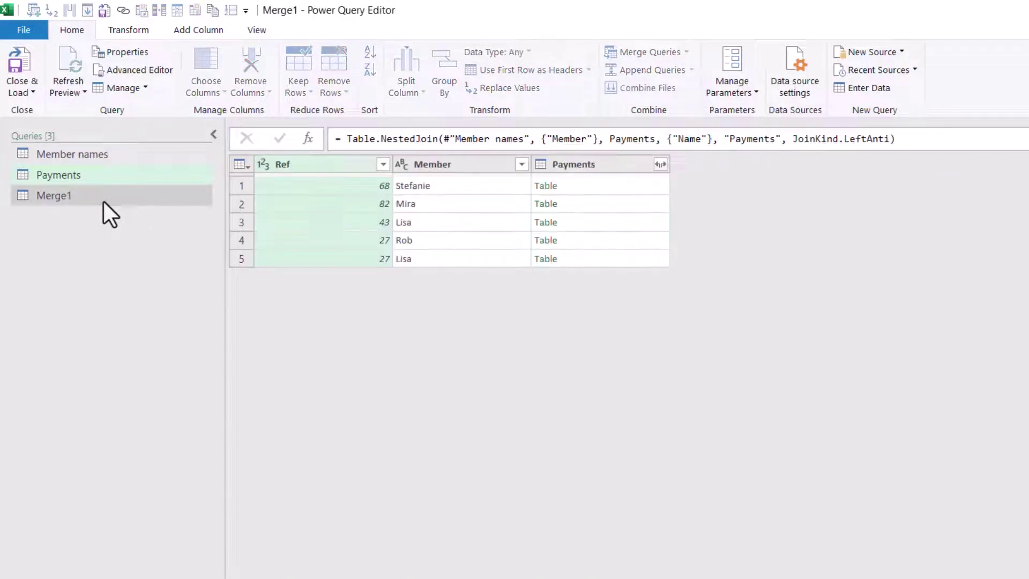
Step: Delete the Payments column from Merge1, leaving Ref and Member
{"action": "left_click", "coordinate": [430, 186]}
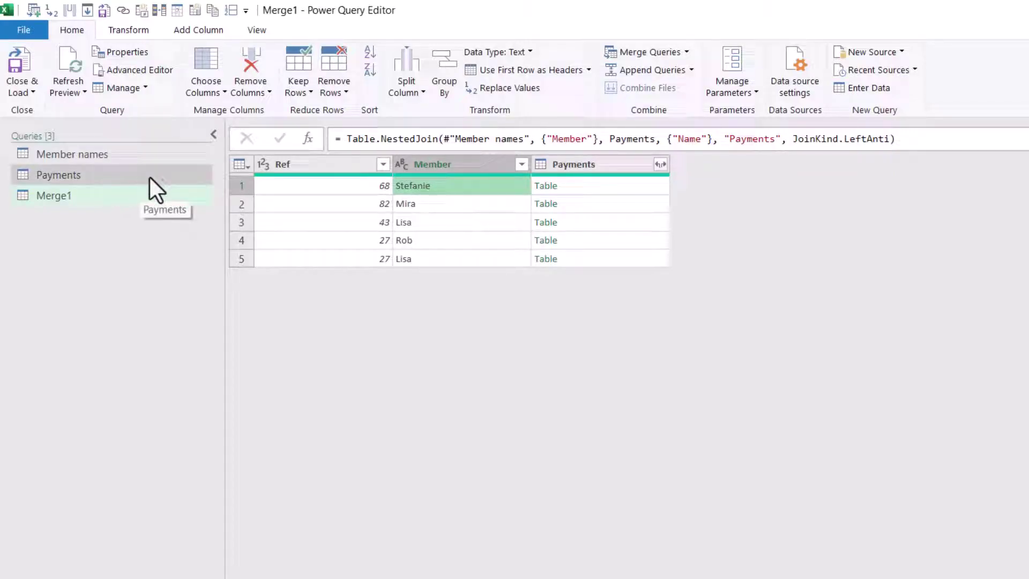
{"action": "left_click", "coordinate": [429, 168]}
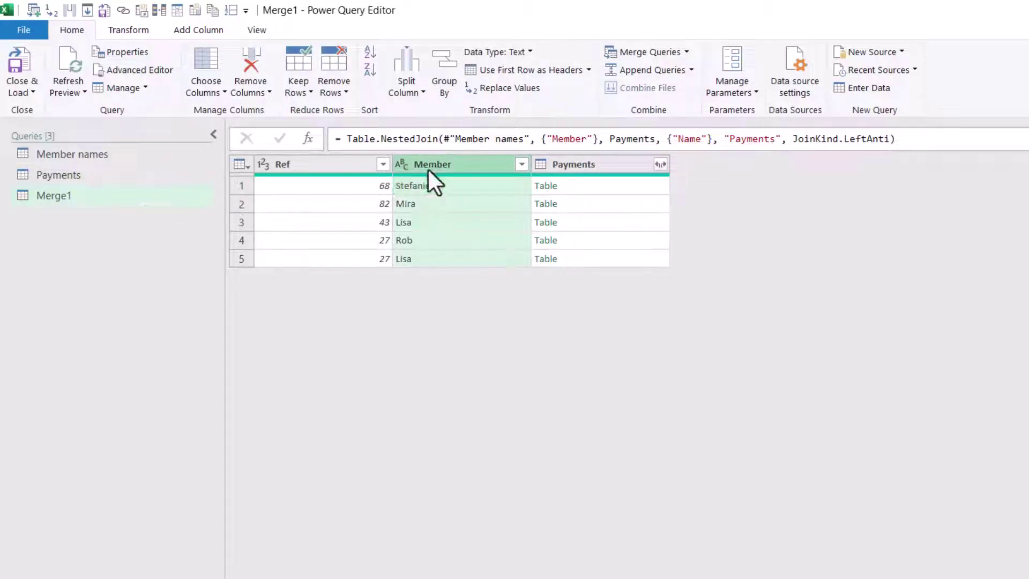
{"action": "left_click", "coordinate": [589, 161]}
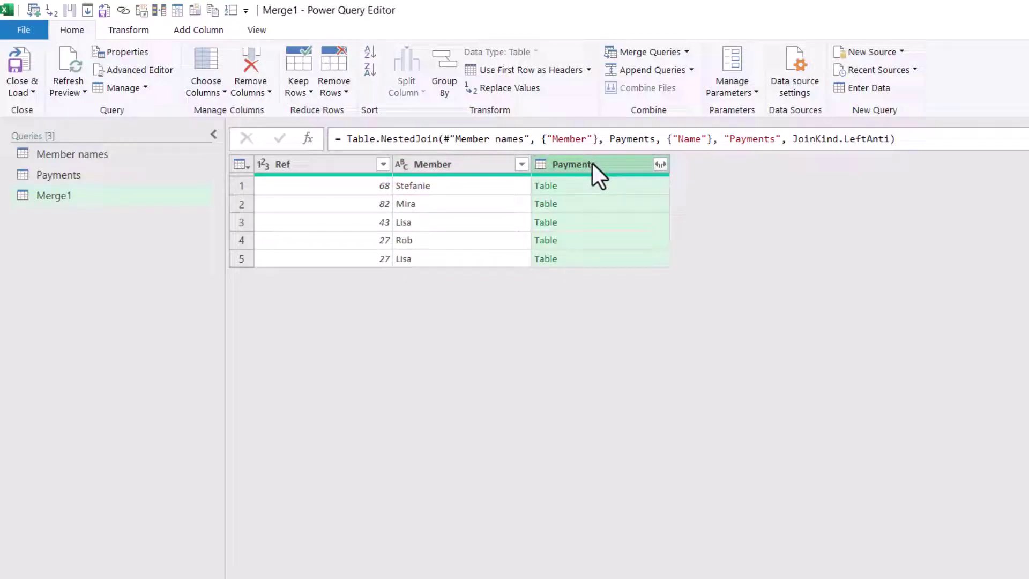
{"action": "key", "text": "Delete"}
{"action": "left_click", "coordinate": [368, 169]}
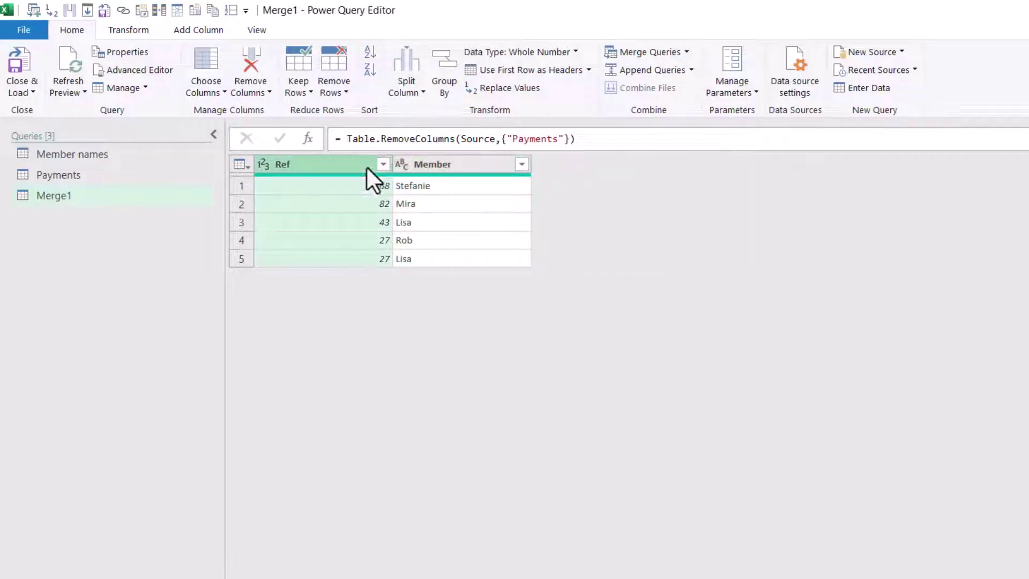
{"action": "left_click", "coordinate": [449, 166]}
Step: Rename Merge1 to 'Not paid since 2018' and load it into the workbook
{"action": "right_click", "coordinate": [69, 194]}
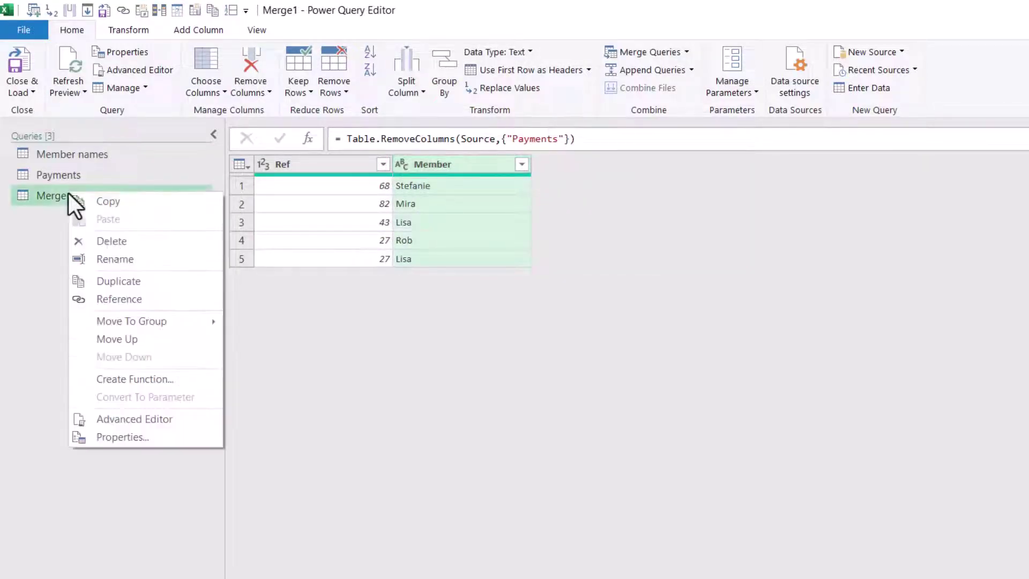
{"action": "left_click", "coordinate": [153, 258]}
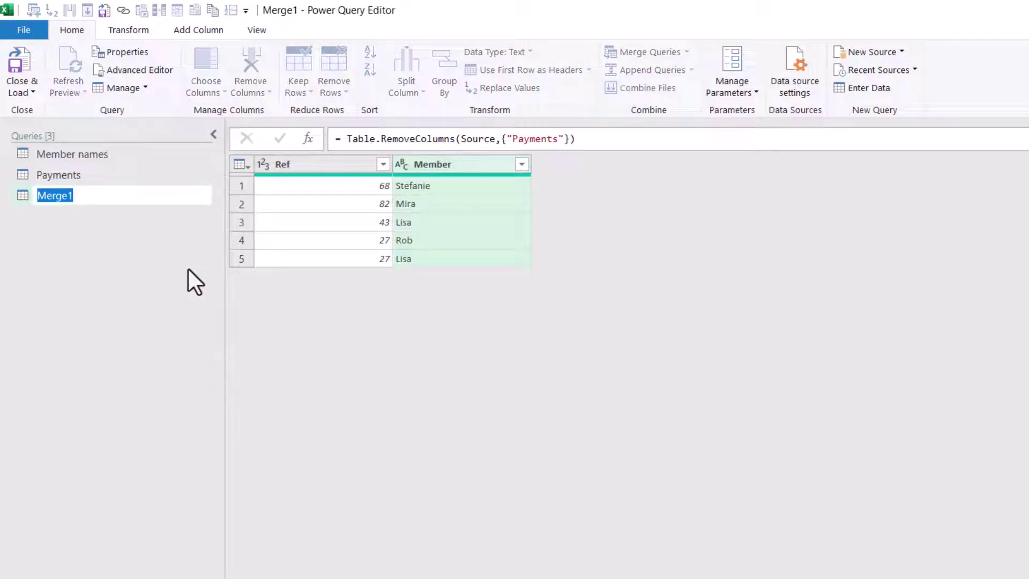
{"action": "type", "text": "Not paid sin"}
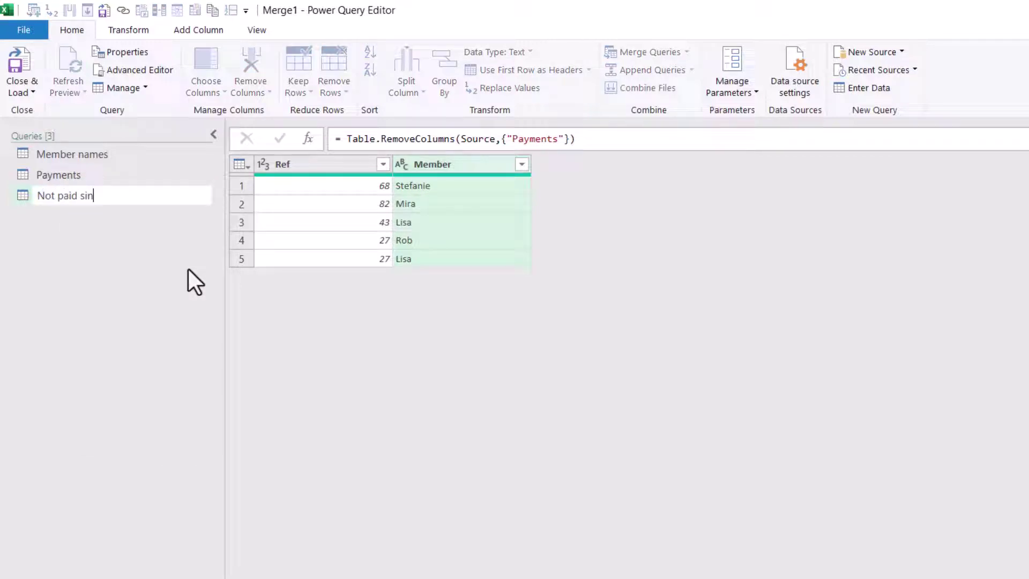
{"action": "type", "text": "ce 2018"}
{"action": "key", "text": "Return"}
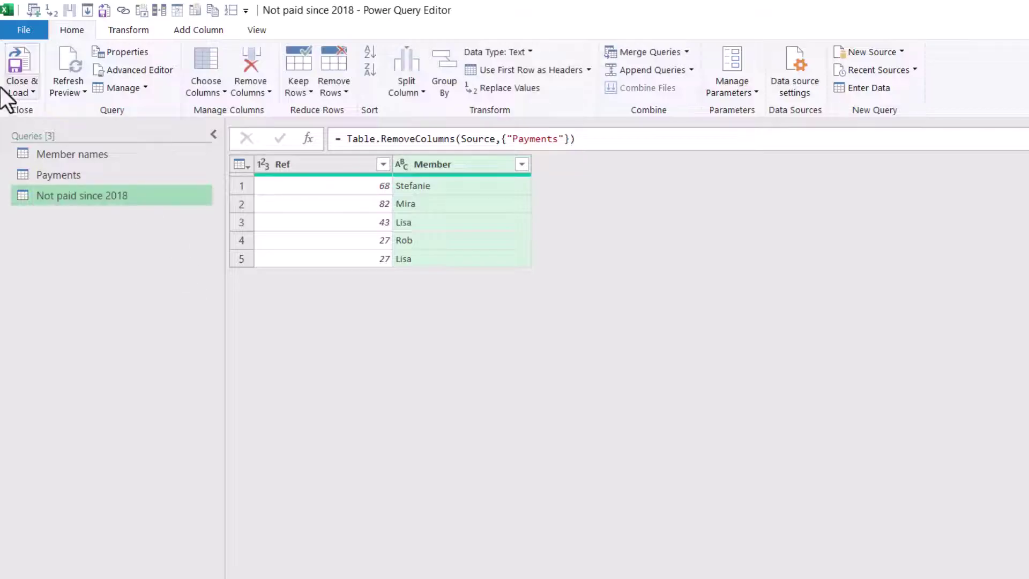
{"action": "left_click", "coordinate": [22, 60]}
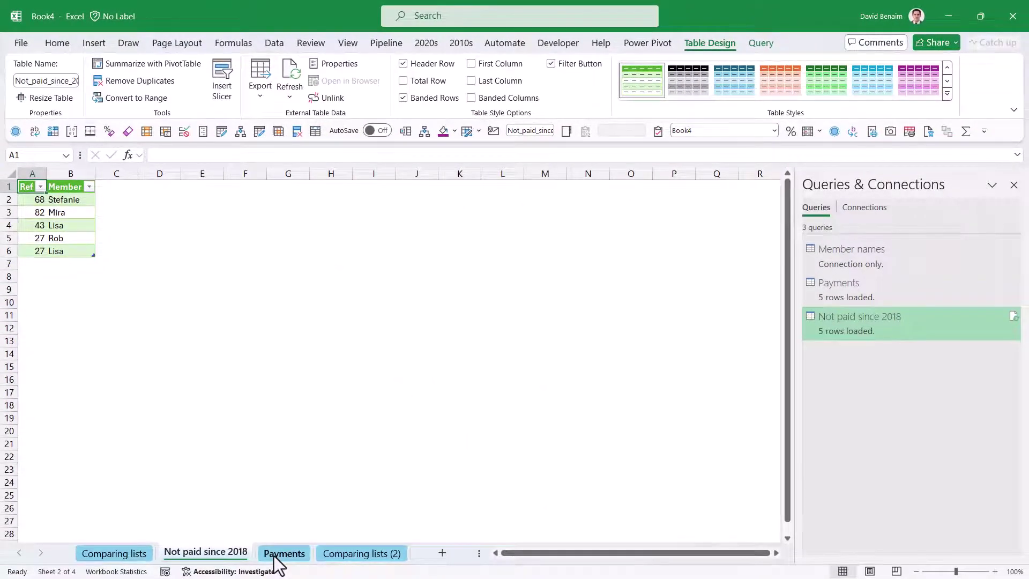
Step: Delete the Payments sheet from the workbook
{"action": "left_click", "coordinate": [279, 555]}
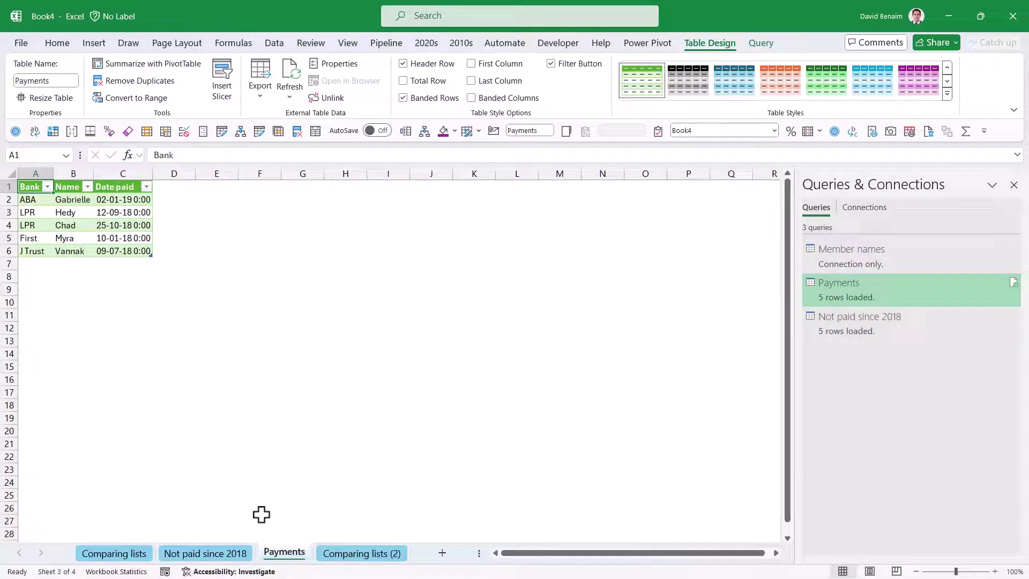
{"action": "right_click", "coordinate": [285, 553]}
{"action": "left_click", "coordinate": [332, 369]}
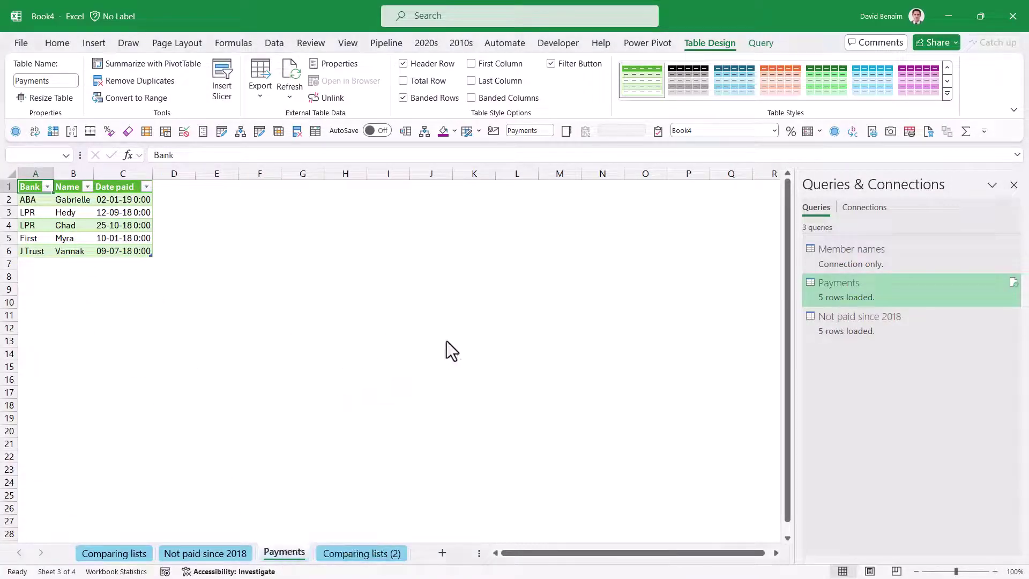
{"action": "left_click", "coordinate": [532, 325]}
Step: Move the A1:B6 Not paid since 2018 table to cell K17 on Comparing lists (2)
{"action": "left_click", "coordinate": [214, 554]}
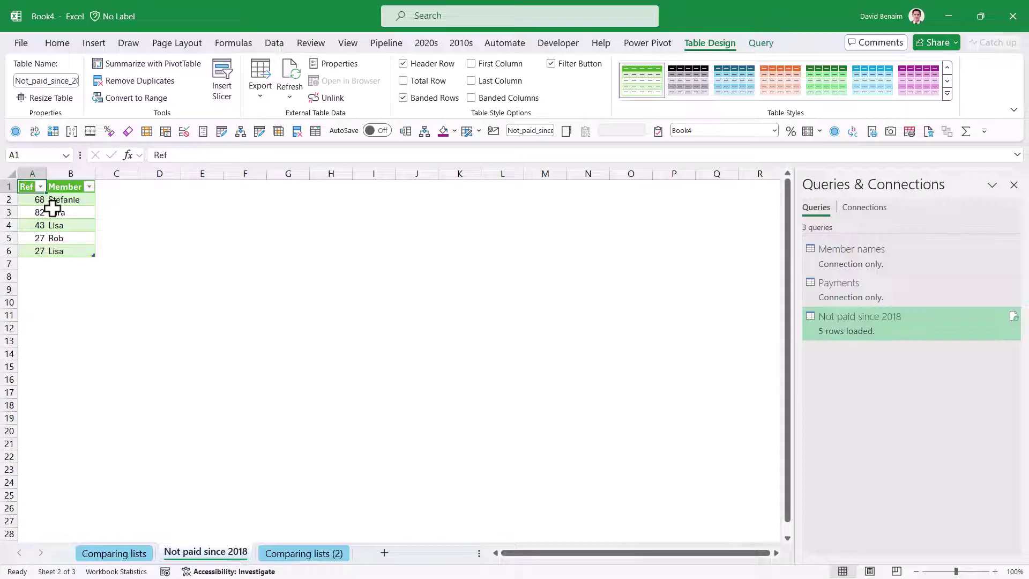
{"action": "left_click_drag", "start_coordinate": [30, 186], "coordinate": [76, 246]}
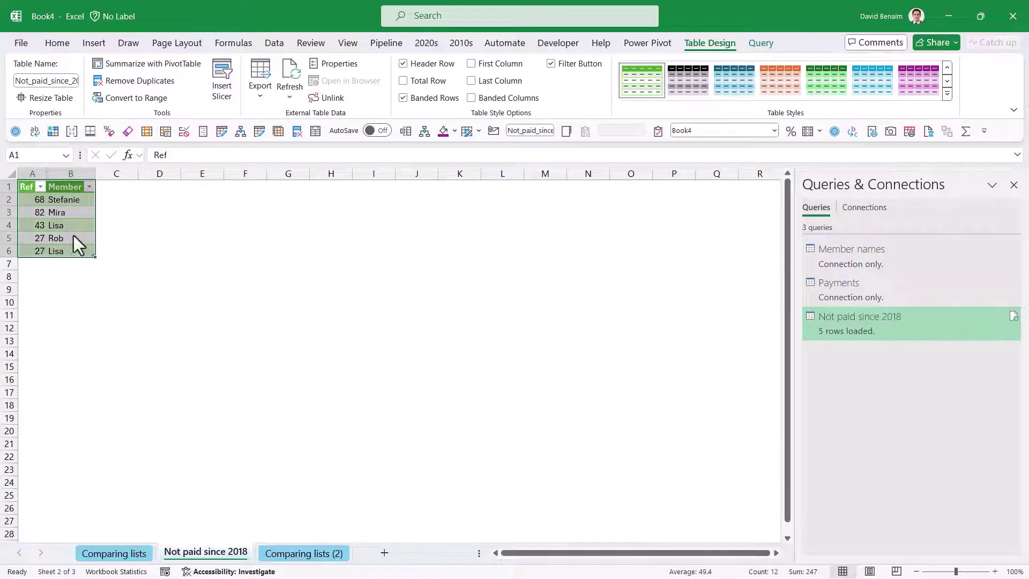
{"action": "right_click", "coordinate": [73, 239]}
{"action": "left_click", "coordinate": [116, 125]}
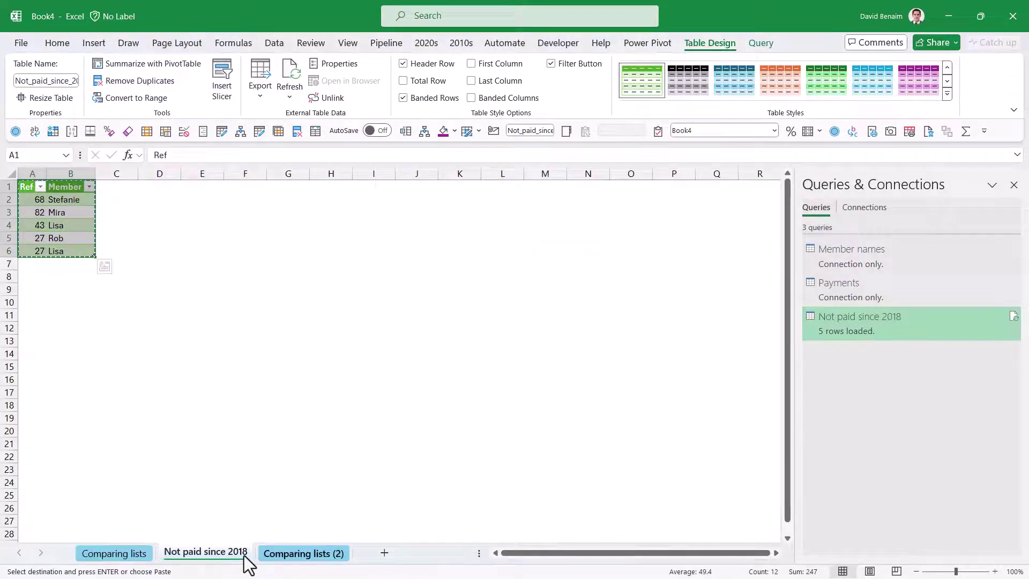
{"action": "left_click", "coordinate": [300, 553]}
{"action": "left_click", "coordinate": [636, 390]}
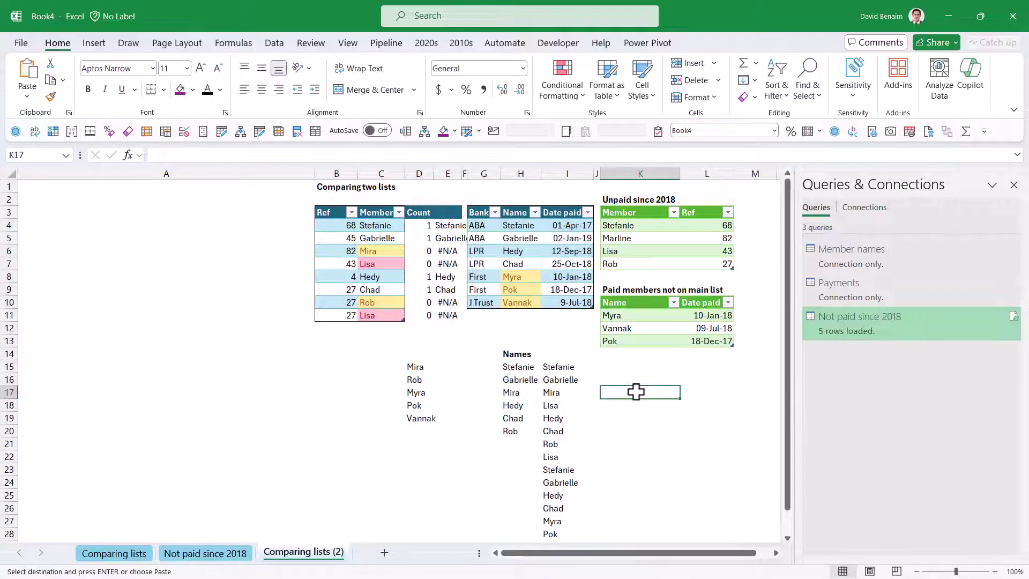
{"action": "right_click", "coordinate": [633, 396]}
{"action": "left_click", "coordinate": [670, 223]}
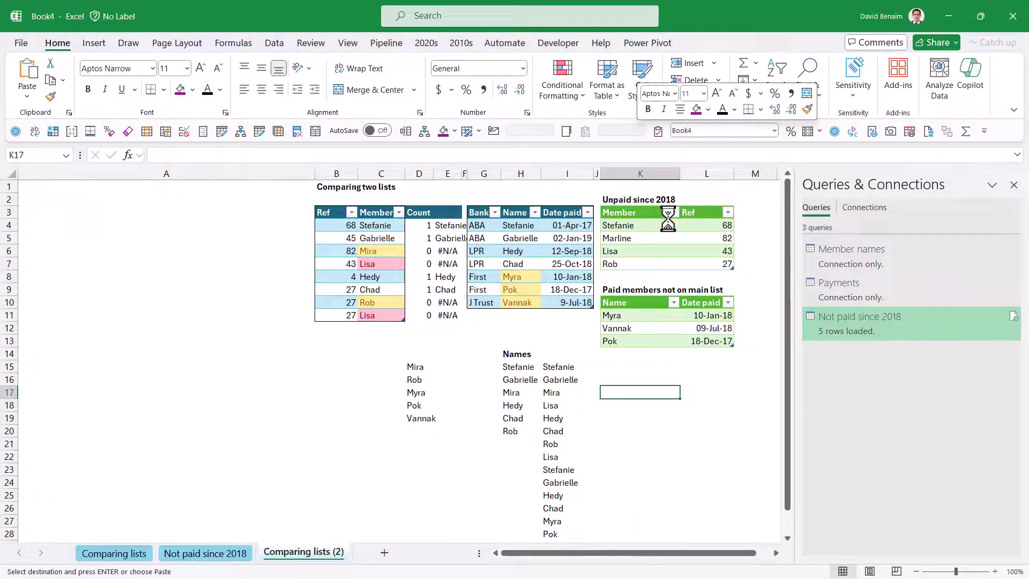
{"action": "left_click", "coordinate": [656, 418]}
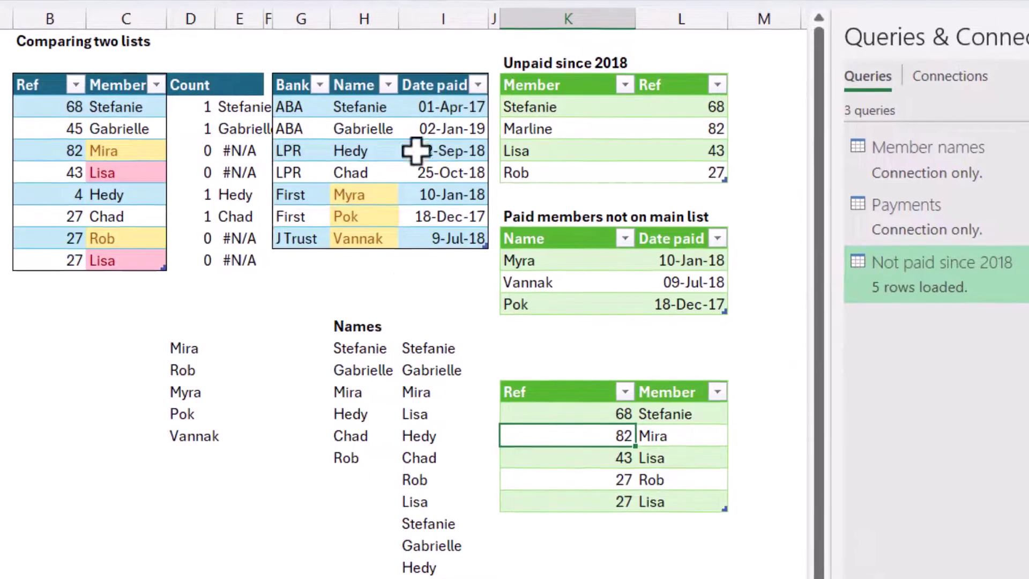
Step: Change the first payment date in I4 to 01-Apr-24
{"action": "left_click", "coordinate": [453, 105]}
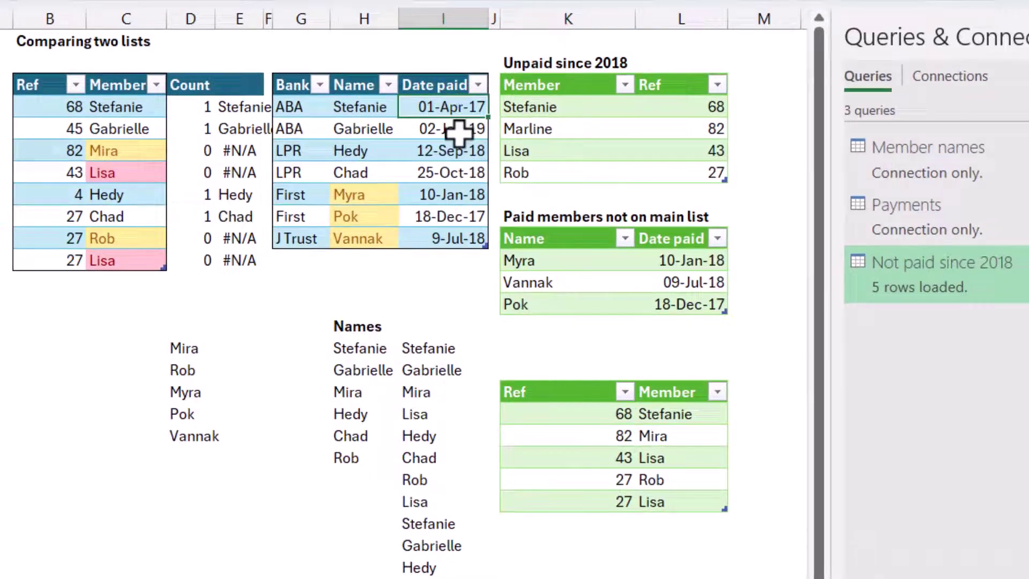
{"action": "key", "text": "F2"}
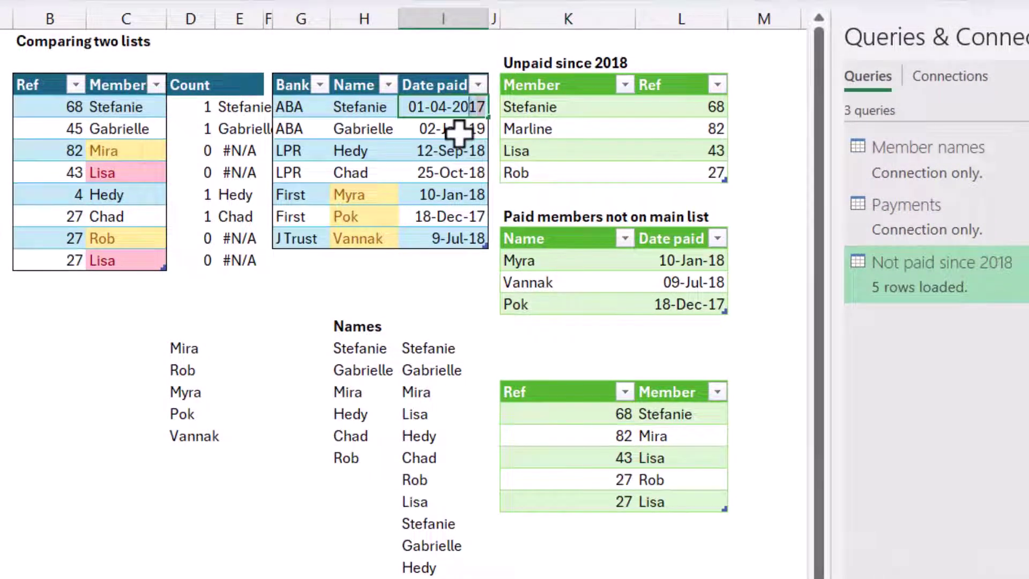
{"action": "type", "text": "24"}
{"action": "key", "text": "Return"}
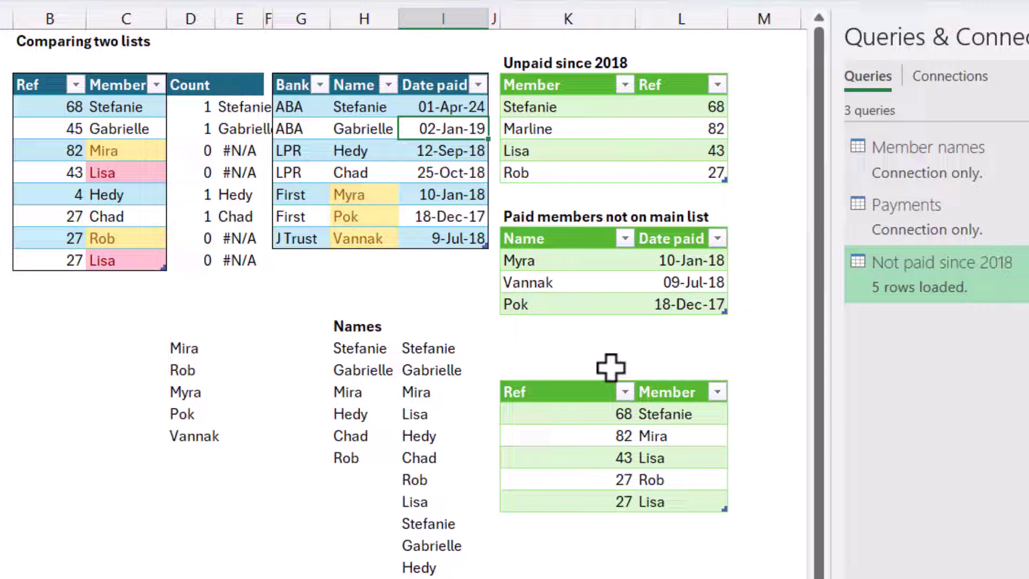
Step: Refresh the Not paid since 2018 table so it lists only Mira, Lisa, Rob and Lisa
{"action": "left_click", "coordinate": [597, 436]}
{"action": "right_click", "coordinate": [597, 435]}
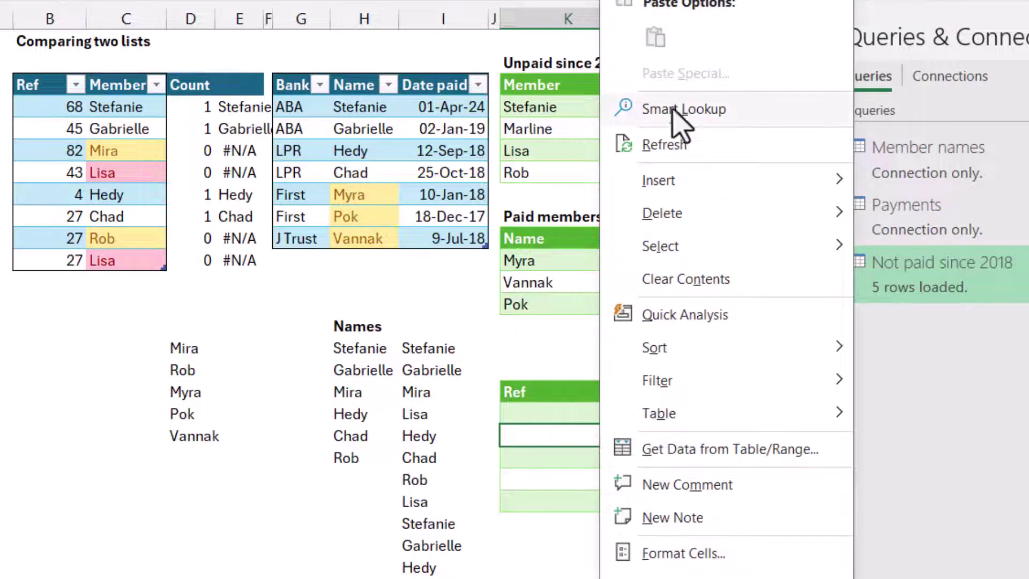
{"action": "left_click", "coordinate": [675, 142]}
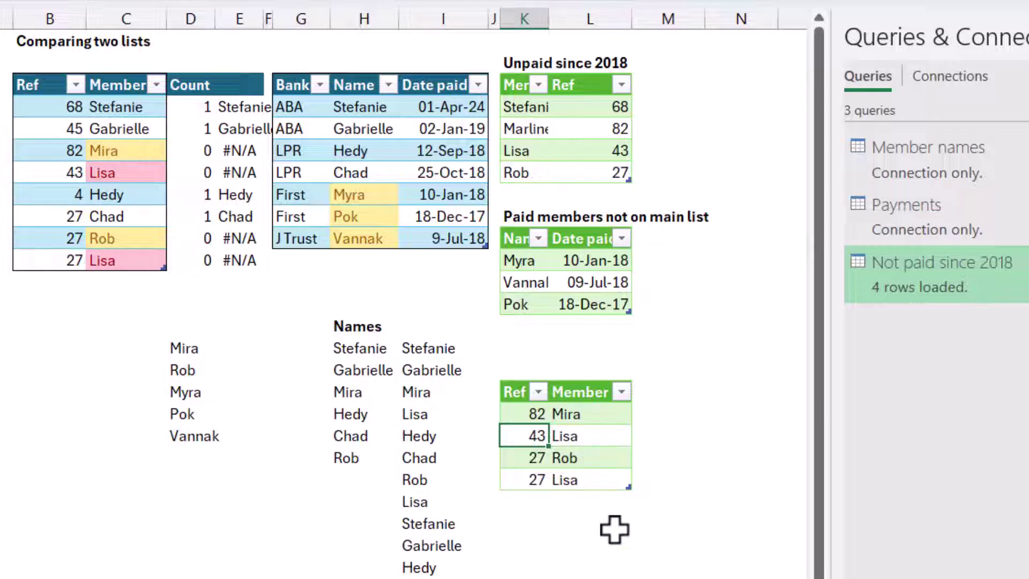
{"action": "left_click", "coordinate": [589, 458]}
{"action": "left_click", "coordinate": [553, 429]}
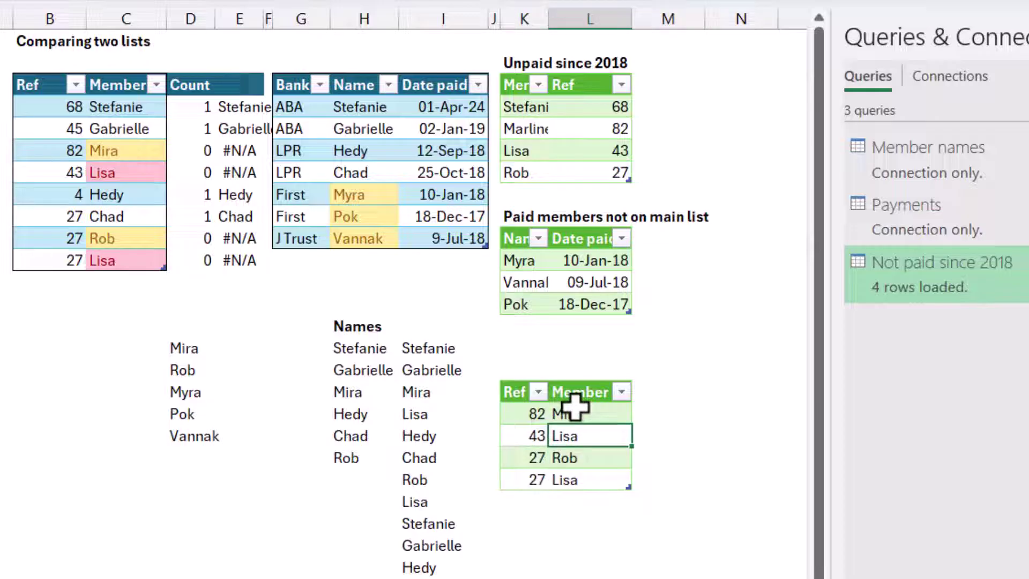
{"action": "left_click", "coordinate": [572, 414]}
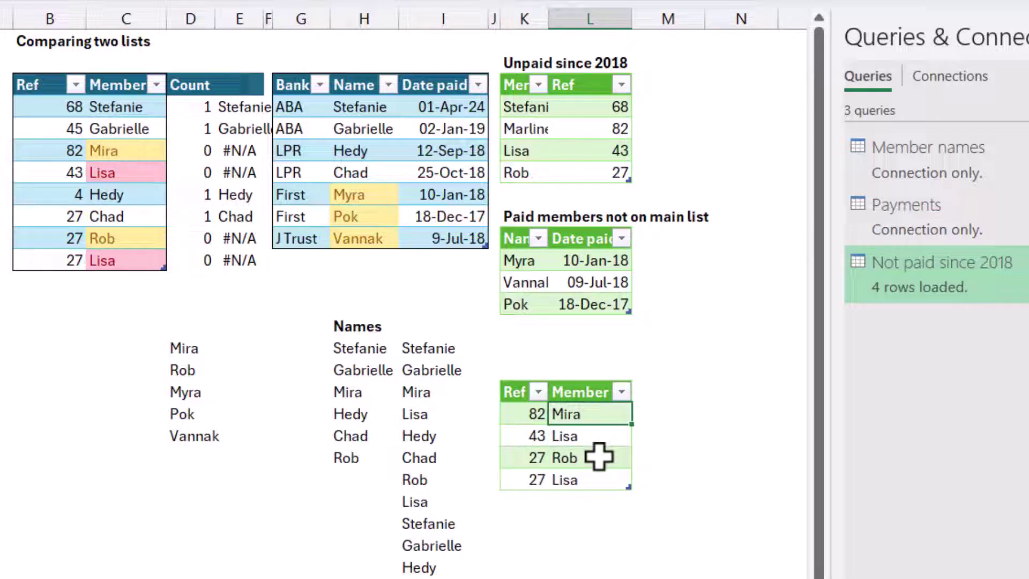